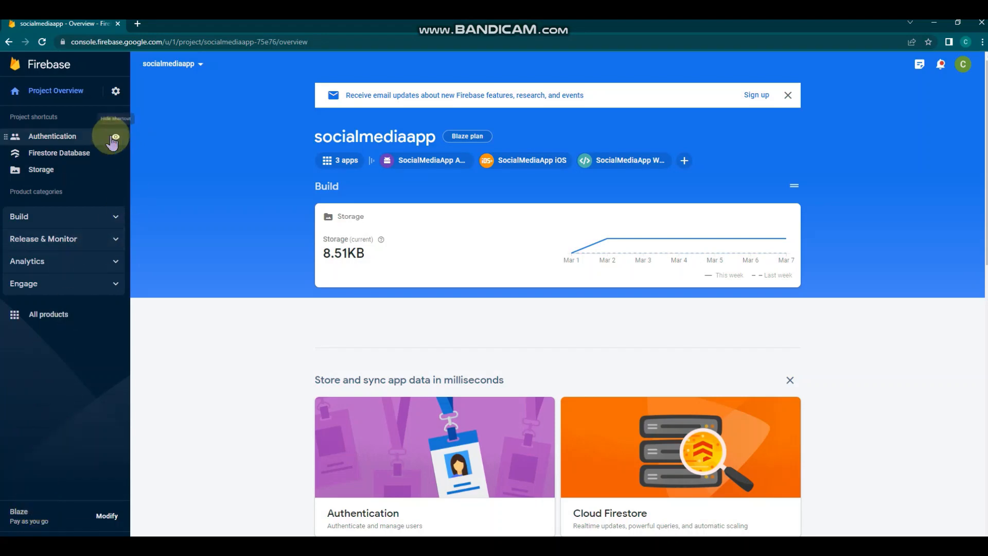
- Check the roles assigned to the FlutterFlow member in the project's advanced permission settings, leaving the editor without saving
{"action": "left_click", "coordinate": [116, 94]}
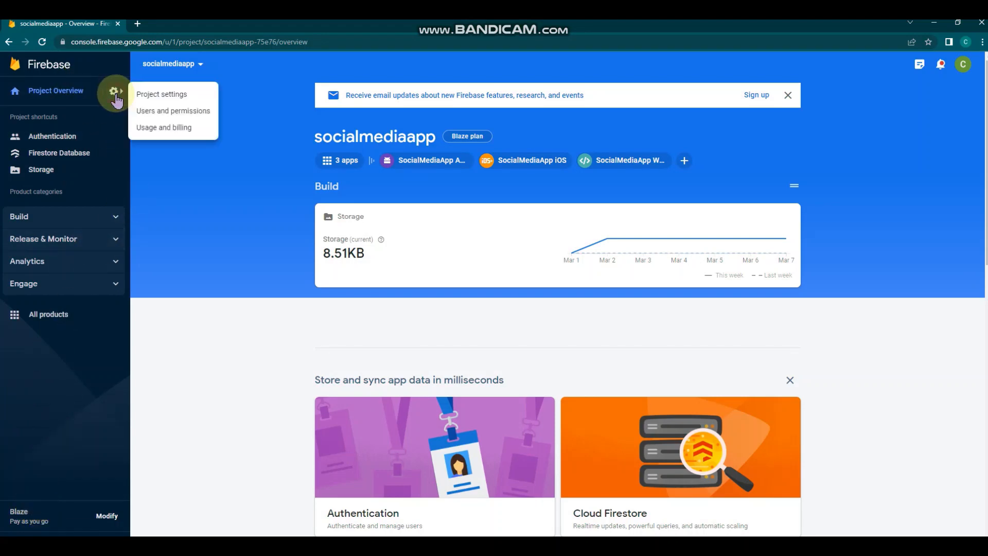
{"action": "left_click", "coordinate": [153, 112]}
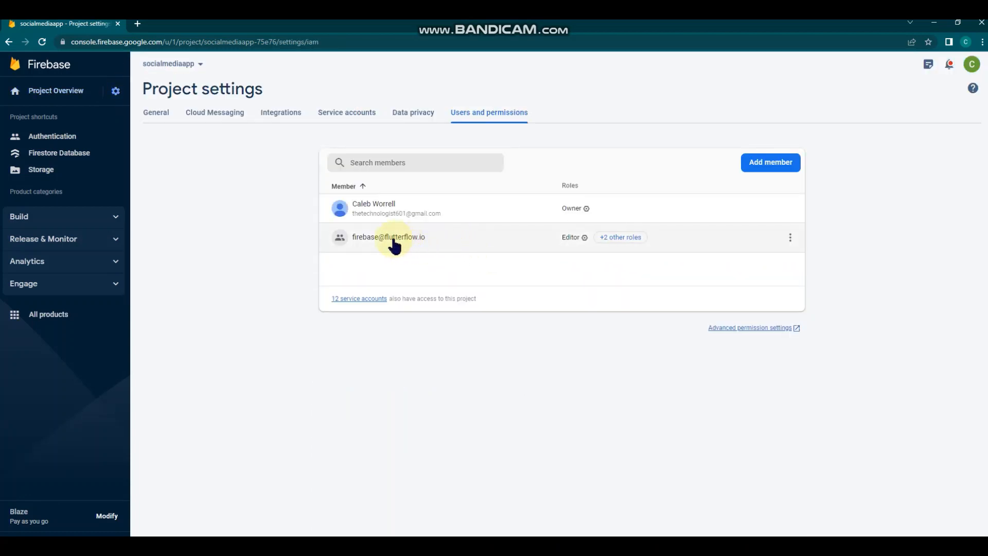
{"action": "left_click", "coordinate": [739, 328]}
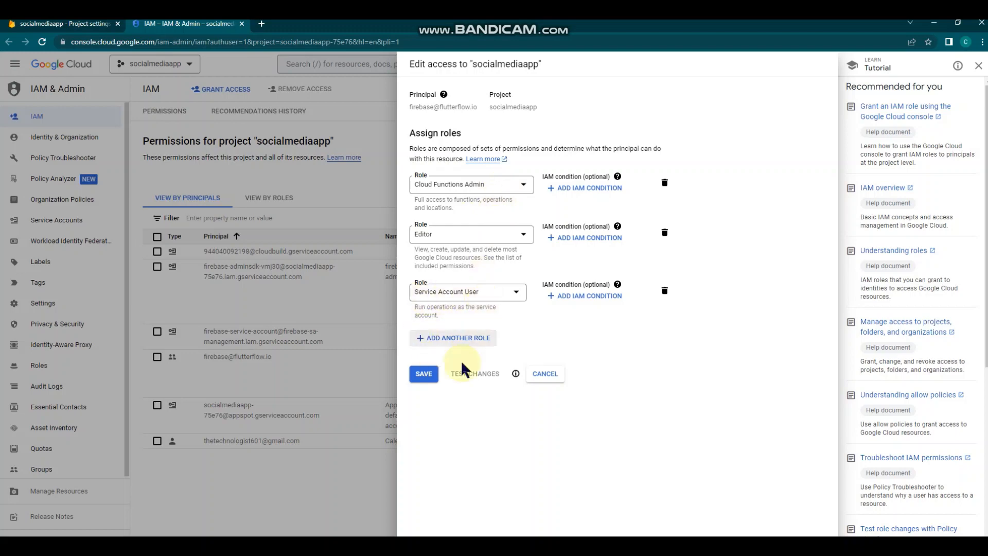
{"action": "left_click", "coordinate": [554, 375]}
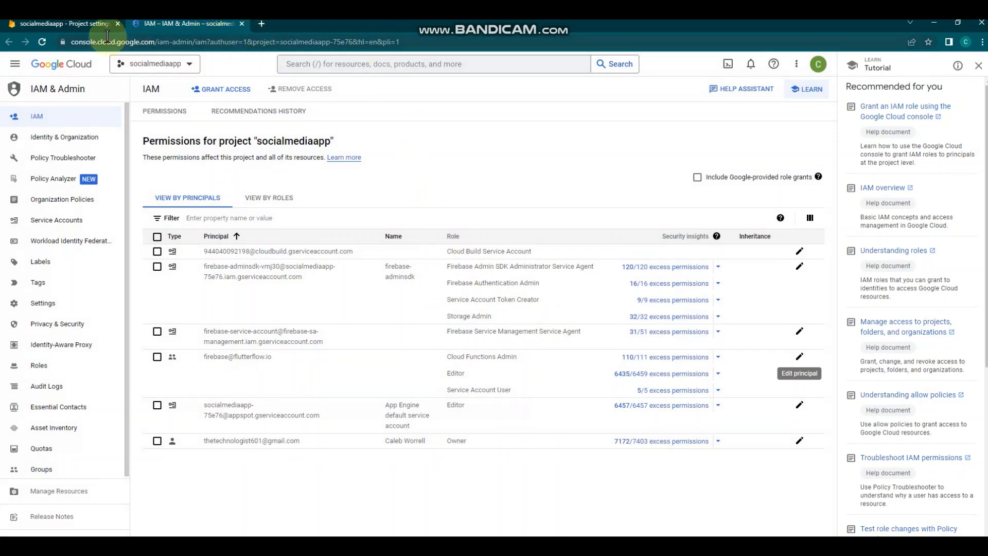
- Switch to FlutterFlow, close the open query settings, and inspect the tap action of the add-person icon on the TagUserPost page
{"action": "double_click", "coordinate": [403, 27]}
{"action": "left_click_drag", "start_coordinate": [415, 35], "coordinate": [987, 244]}
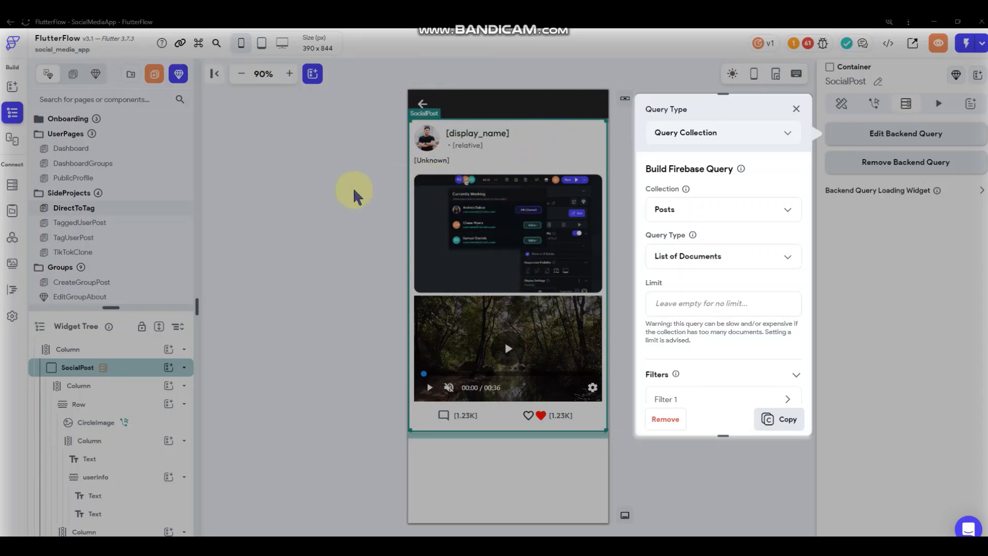
{"action": "left_click", "coordinate": [322, 191]}
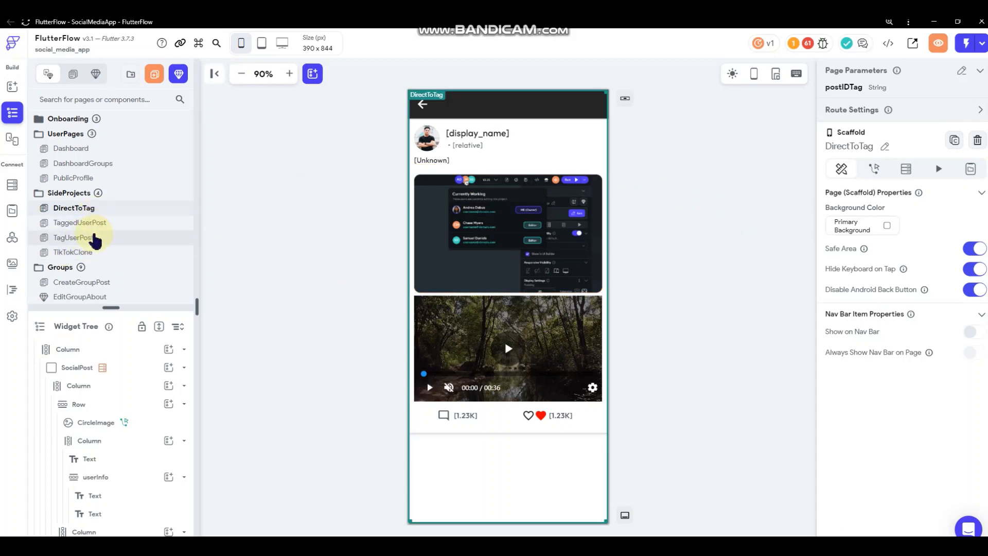
{"action": "left_click", "coordinate": [74, 238]}
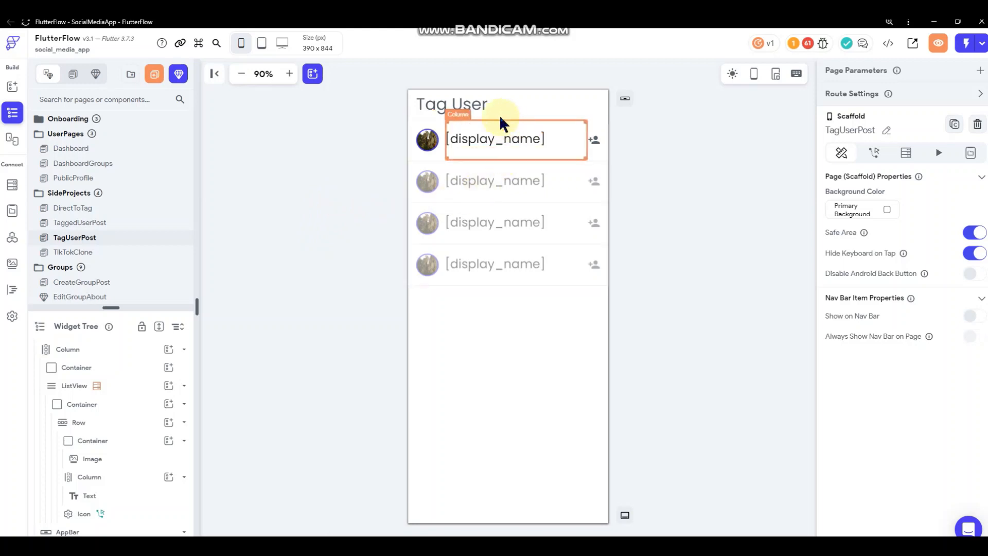
{"action": "left_click", "coordinate": [594, 140]}
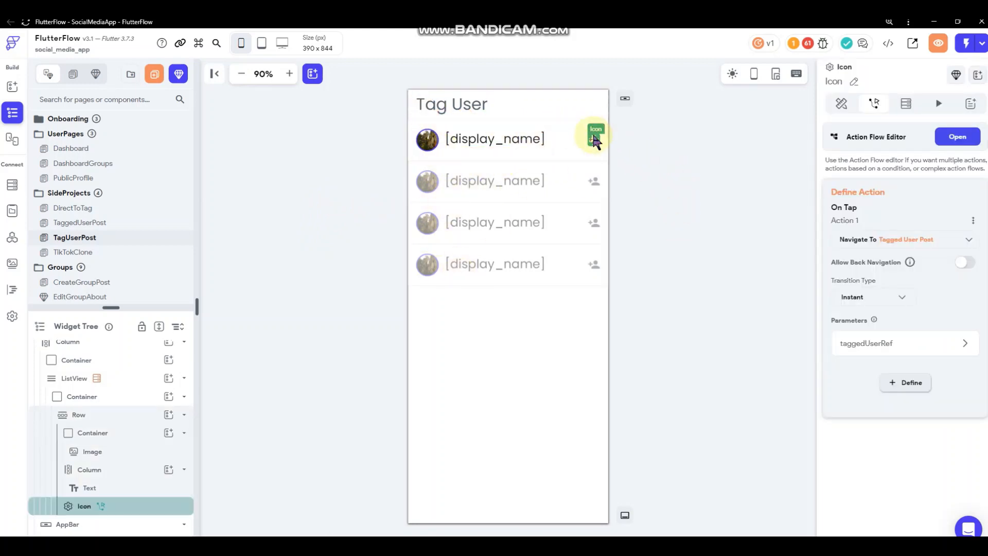
- Review the Create Document and Trigger Push Notification actions of the Post button on the TaggedUserPost page
{"action": "left_click", "coordinate": [89, 225]}
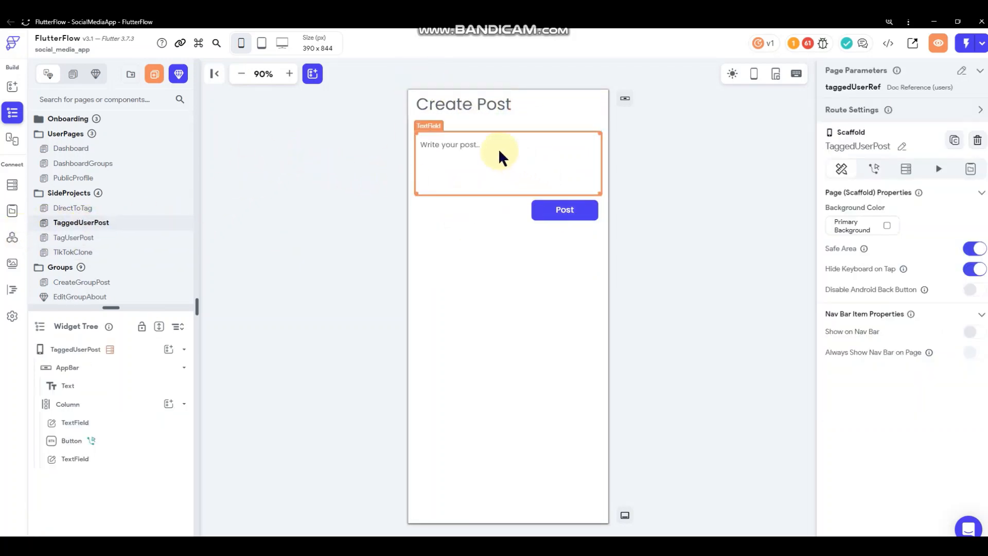
{"action": "left_click", "coordinate": [539, 211]}
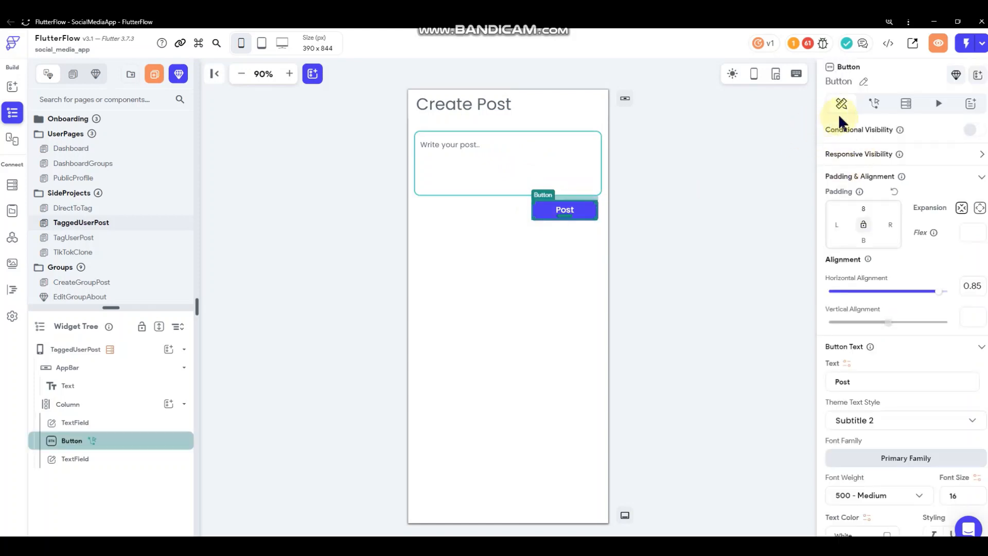
{"action": "left_click", "coordinate": [874, 103]}
{"action": "left_click", "coordinate": [957, 136]}
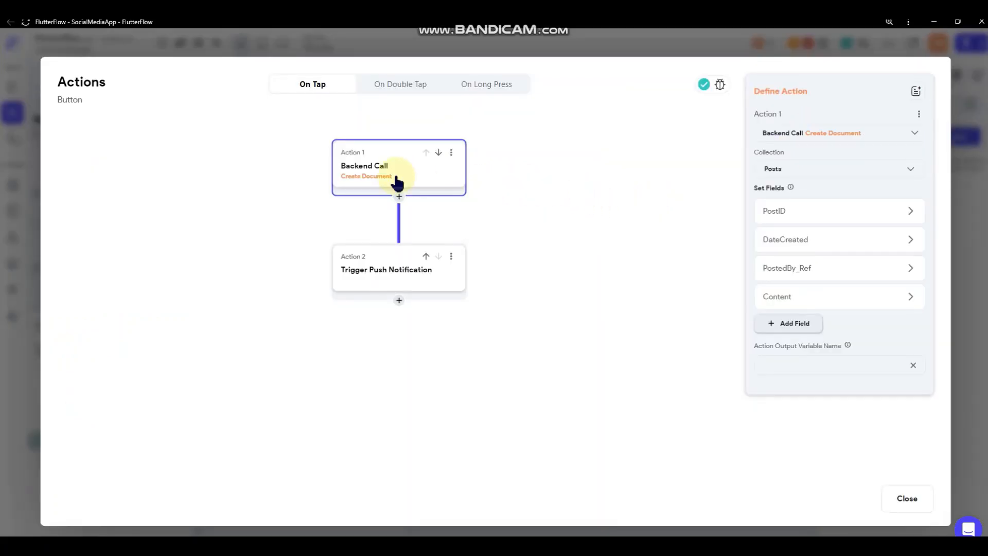
{"action": "left_click", "coordinate": [410, 283]}
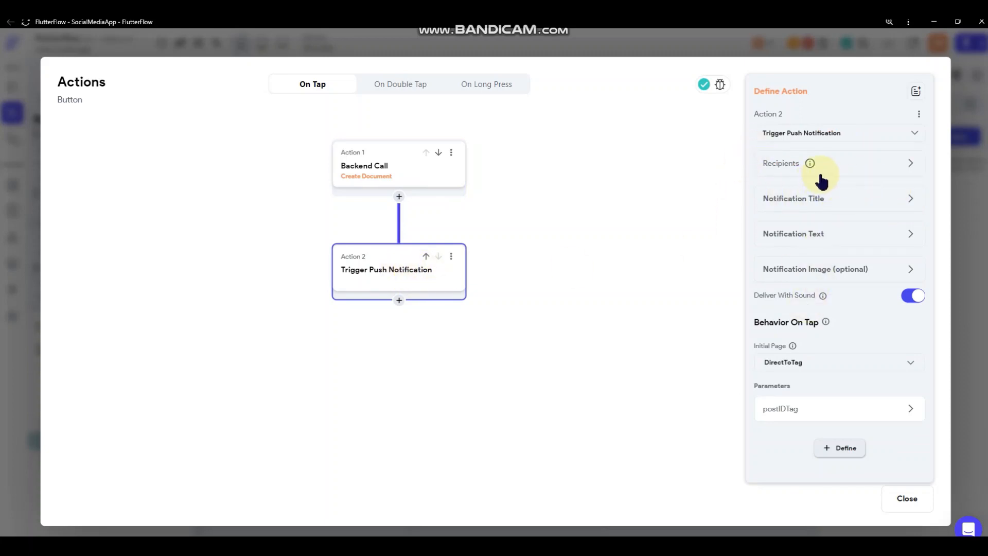
{"action": "left_click", "coordinate": [958, 202]}
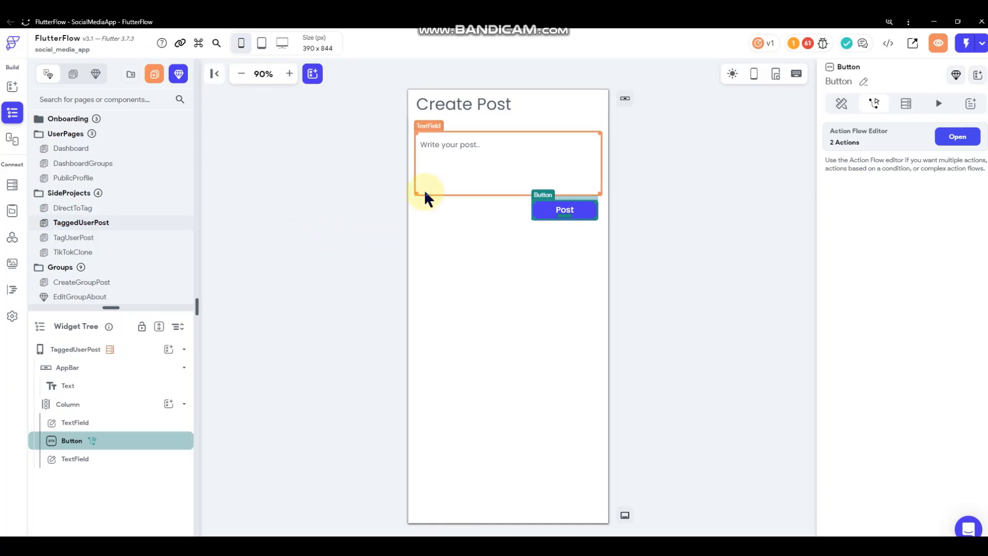
- Examine the collection, query type, filter and ordering settings of the SocialPost container's backend query on the DirectToTag page
{"action": "left_click", "coordinate": [95, 209]}
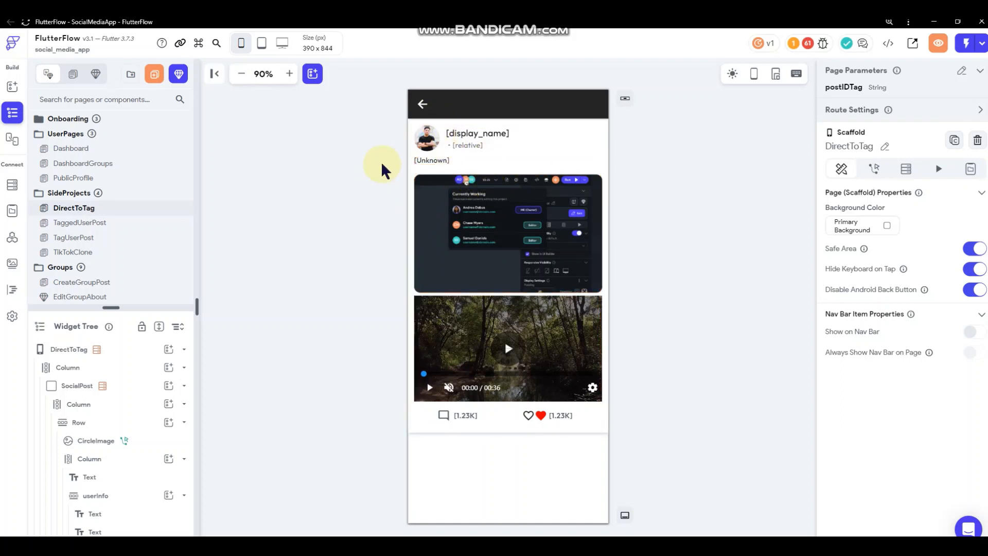
{"action": "left_click", "coordinate": [408, 128]}
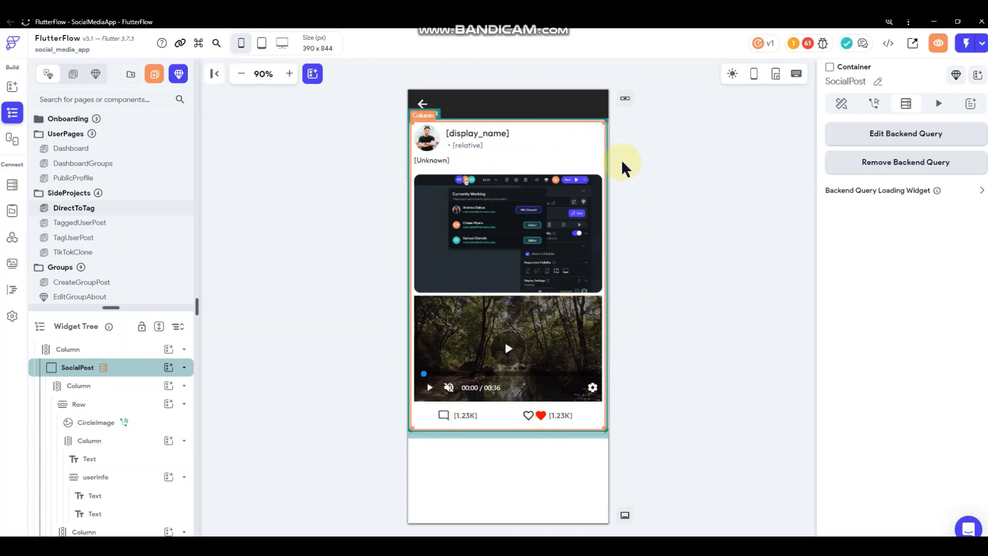
{"action": "left_click", "coordinate": [878, 133]}
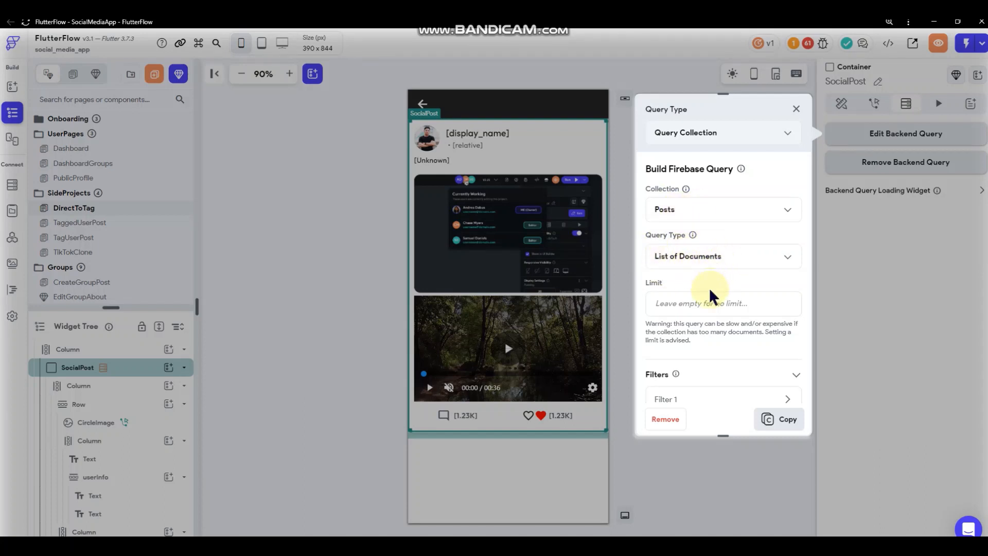
{"action": "scroll", "coordinate": [709, 288], "scroll_direction": "down", "scroll_amount": 3}
{"action": "left_click", "coordinate": [691, 247]}
{"action": "scroll", "coordinate": [691, 254], "scroll_direction": "down", "scroll_amount": 1}
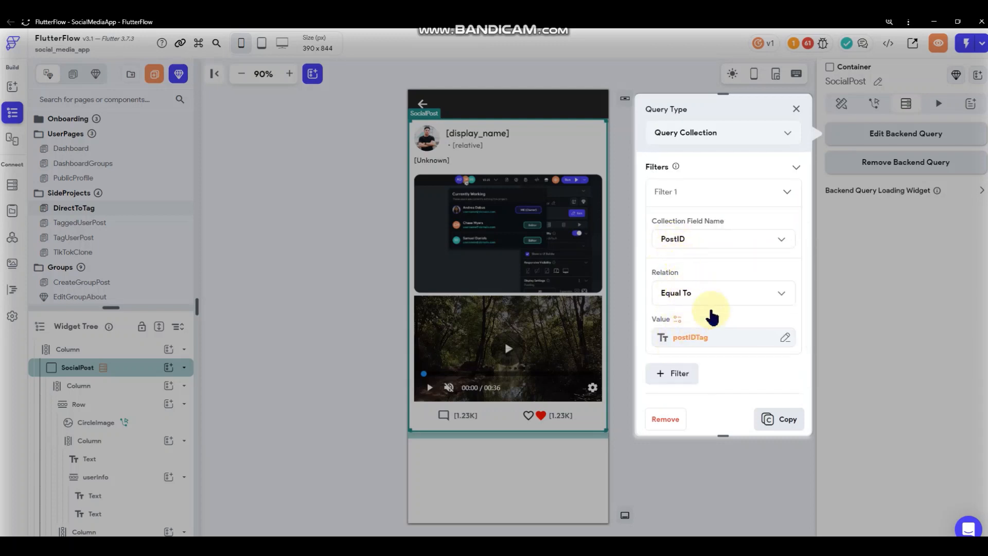
{"action": "scroll", "coordinate": [695, 306], "scroll_direction": "down", "scroll_amount": 2}
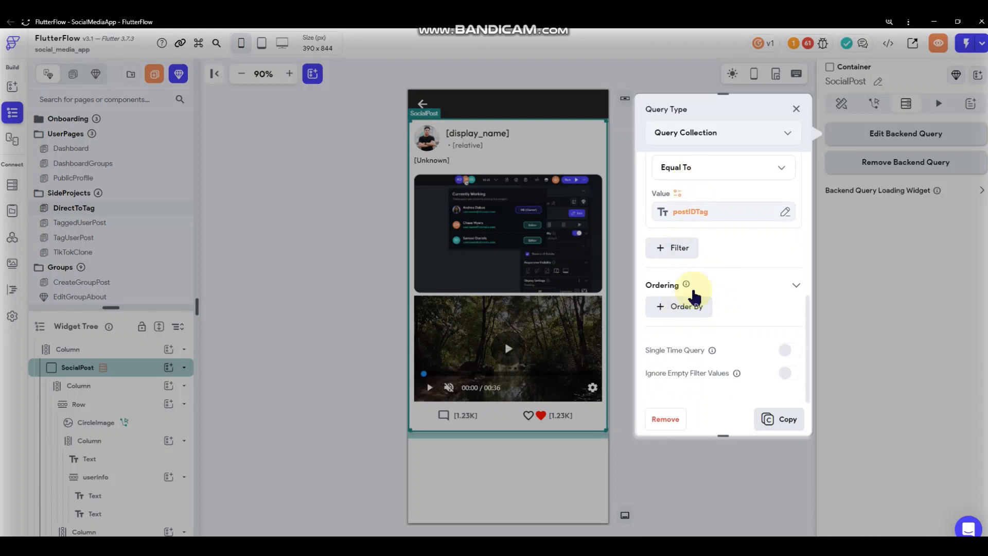
{"action": "scroll", "coordinate": [692, 281], "scroll_direction": "up", "scroll_amount": 5}
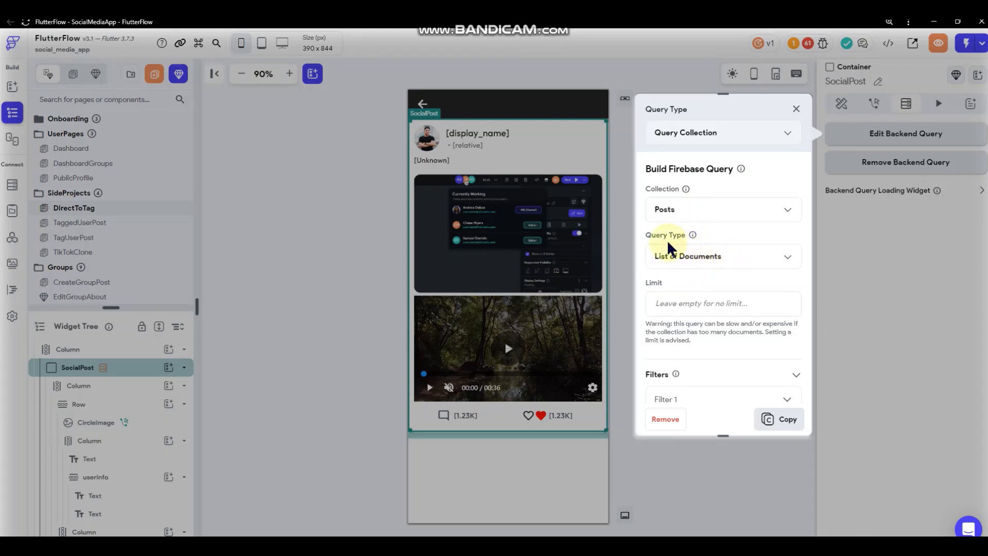
{"action": "scroll", "coordinate": [690, 231], "scroll_direction": "down", "scroll_amount": 3}
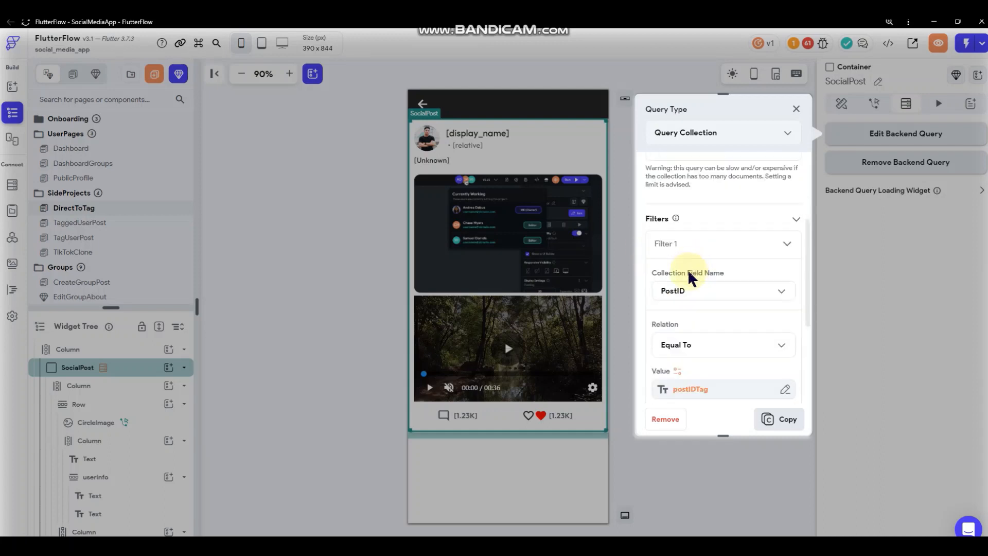
{"action": "scroll", "coordinate": [684, 257], "scroll_direction": "up", "scroll_amount": 1}
{"action": "scroll", "coordinate": [679, 243], "scroll_direction": "up", "scroll_amount": 2}
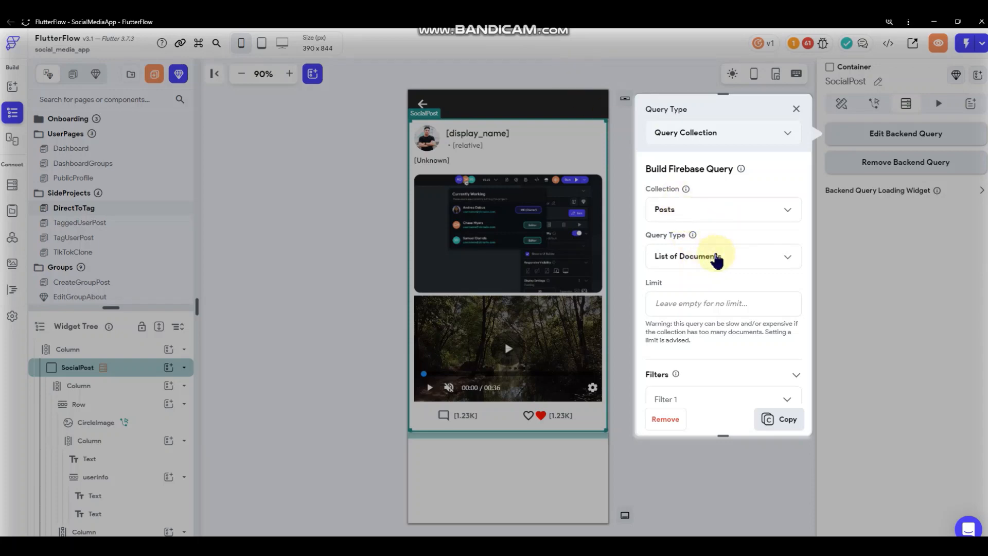
{"action": "left_click", "coordinate": [622, 279]}
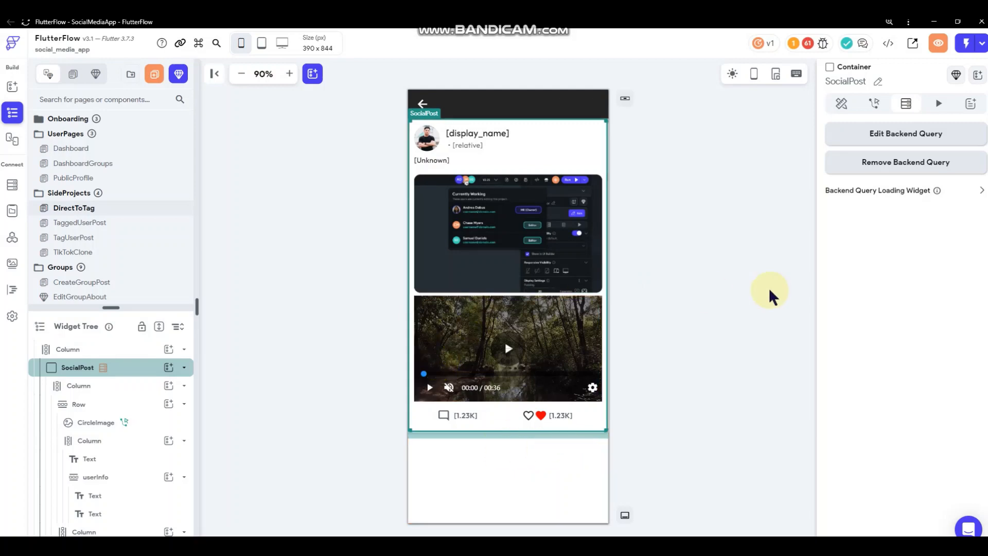
{"action": "right_click", "coordinate": [579, 217]}
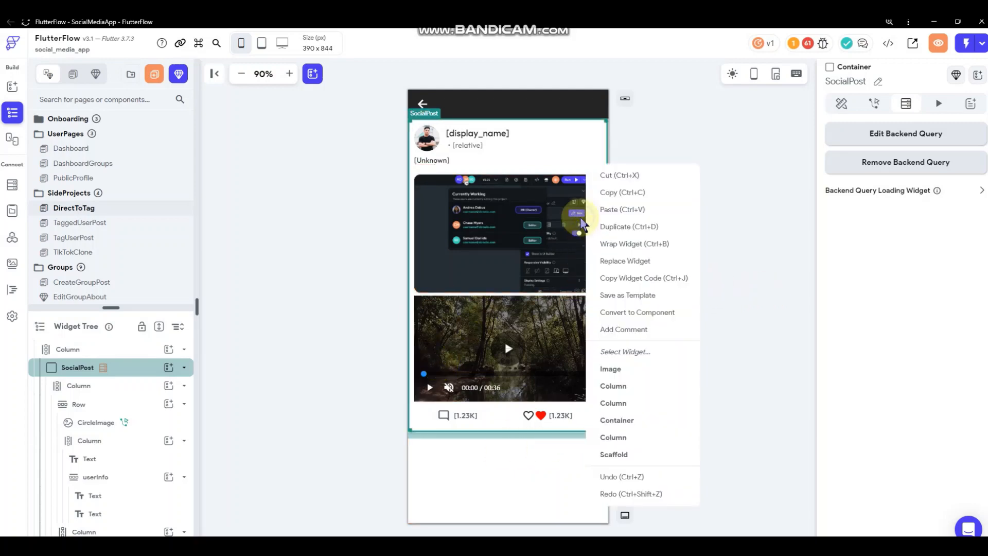
{"action": "left_click", "coordinate": [782, 212]}
{"action": "left_click", "coordinate": [782, 211]}
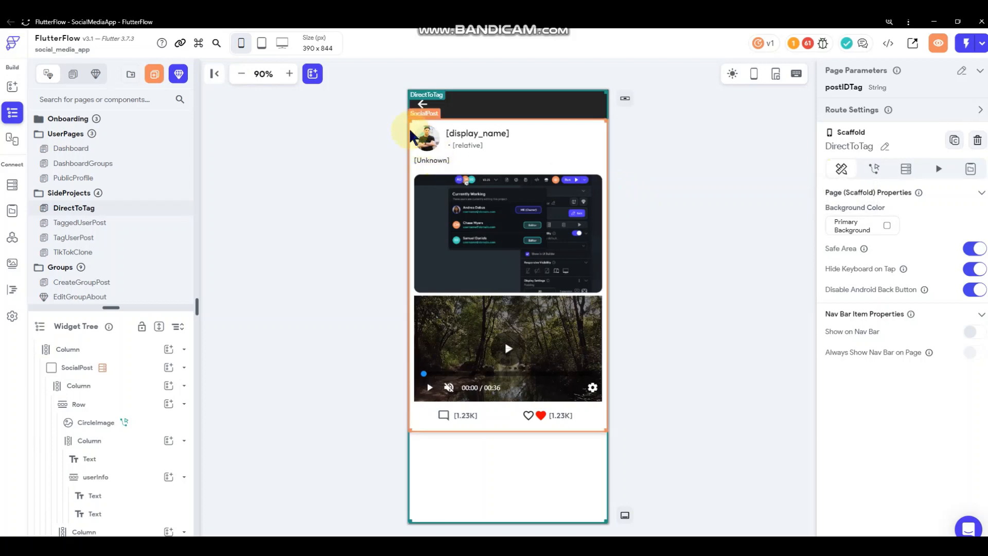
- Recheck the query type of the SocialPost container's backend query and close its settings
{"action": "left_click", "coordinate": [419, 149]}
{"action": "left_click", "coordinate": [889, 137]}
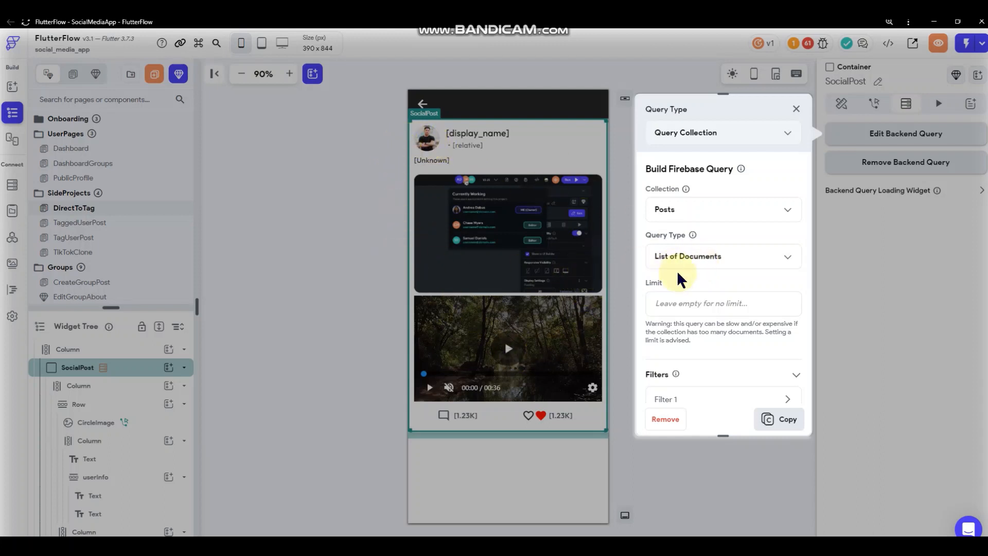
{"action": "left_click", "coordinate": [627, 191]}
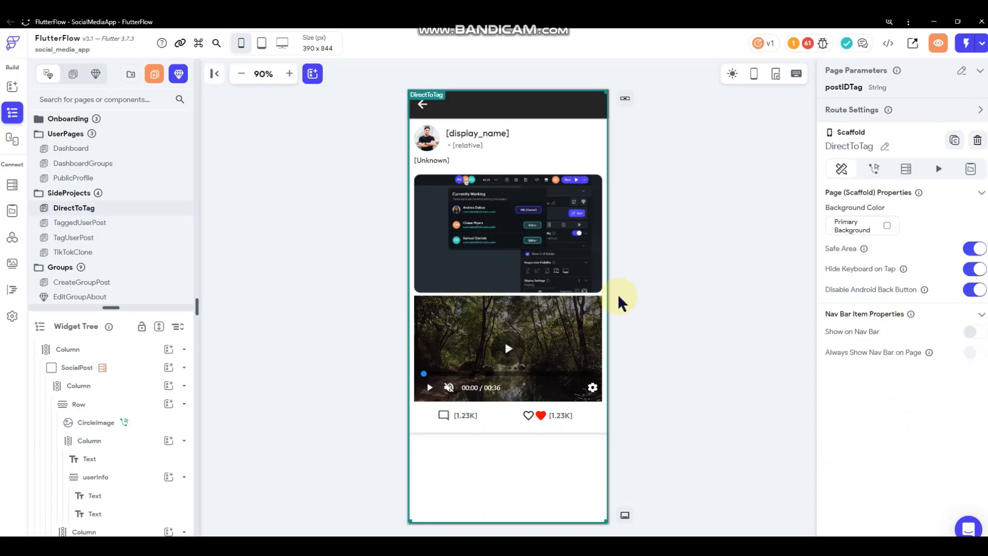
- Examine which Posts Documents options are offered as the variable source for the unbound text below the post's header
{"action": "left_click", "coordinate": [440, 168]}
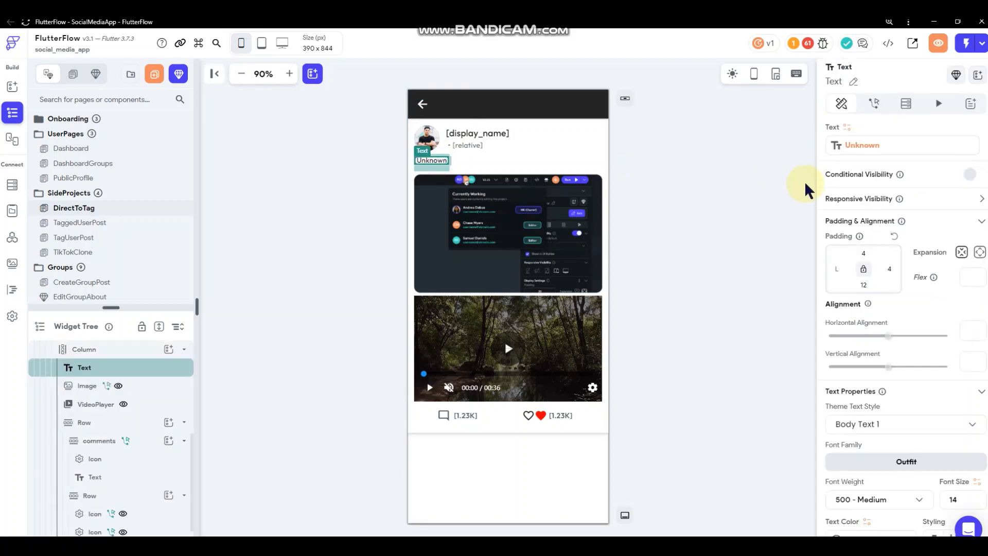
{"action": "left_click", "coordinate": [853, 146]}
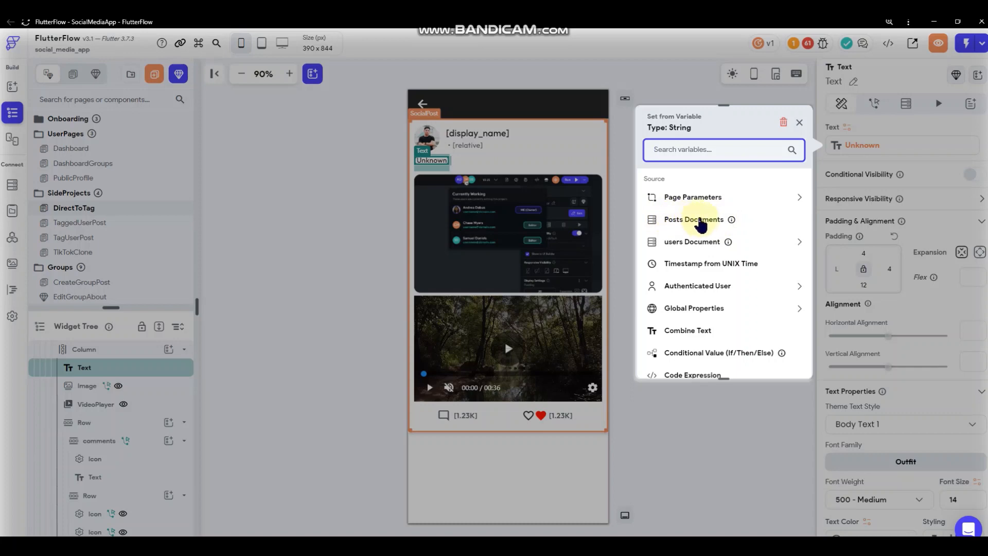
{"action": "left_click", "coordinate": [695, 221]}
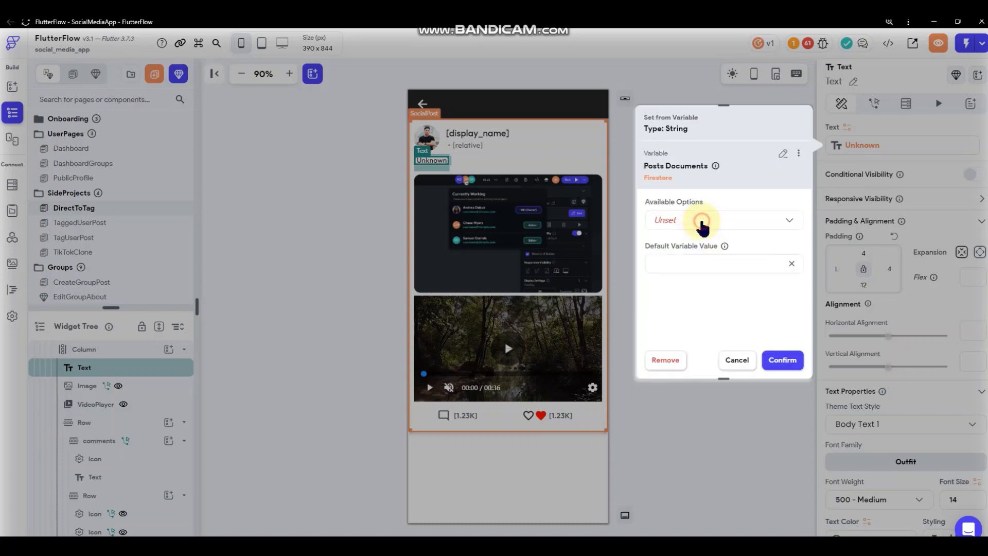
{"action": "left_click", "coordinate": [701, 225]}
{"action": "left_click", "coordinate": [702, 194]}
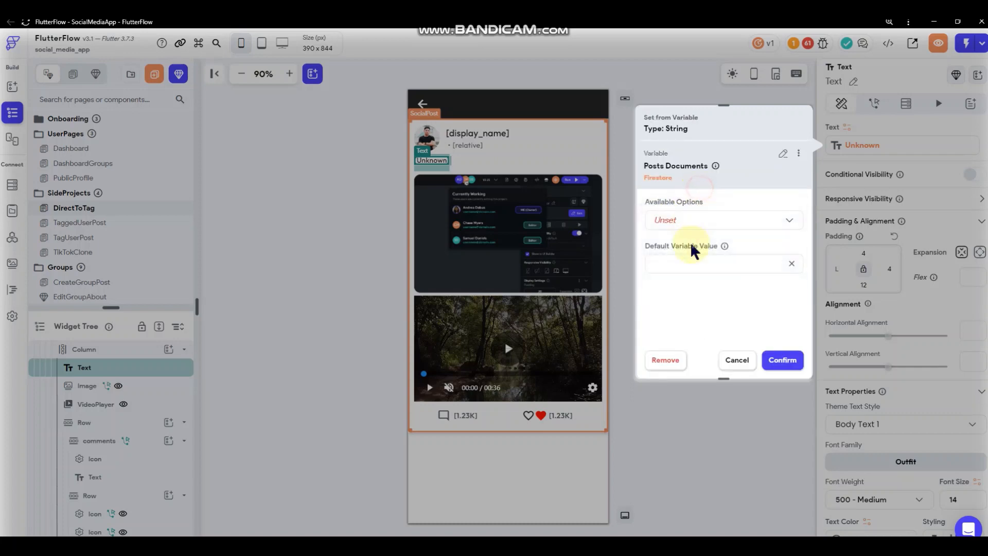
{"action": "left_click", "coordinate": [693, 225]}
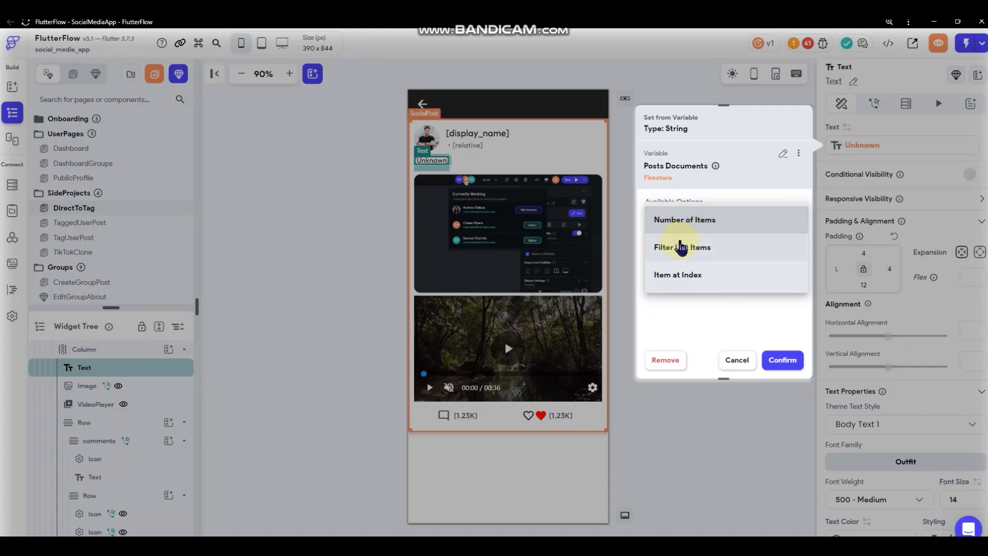
{"action": "left_click", "coordinate": [704, 324]}
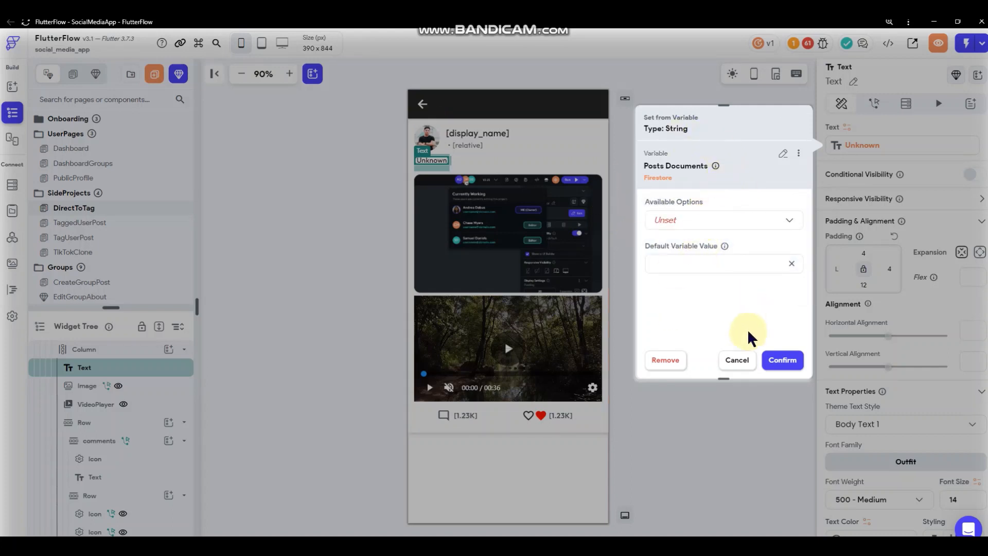
{"action": "left_click", "coordinate": [736, 359]}
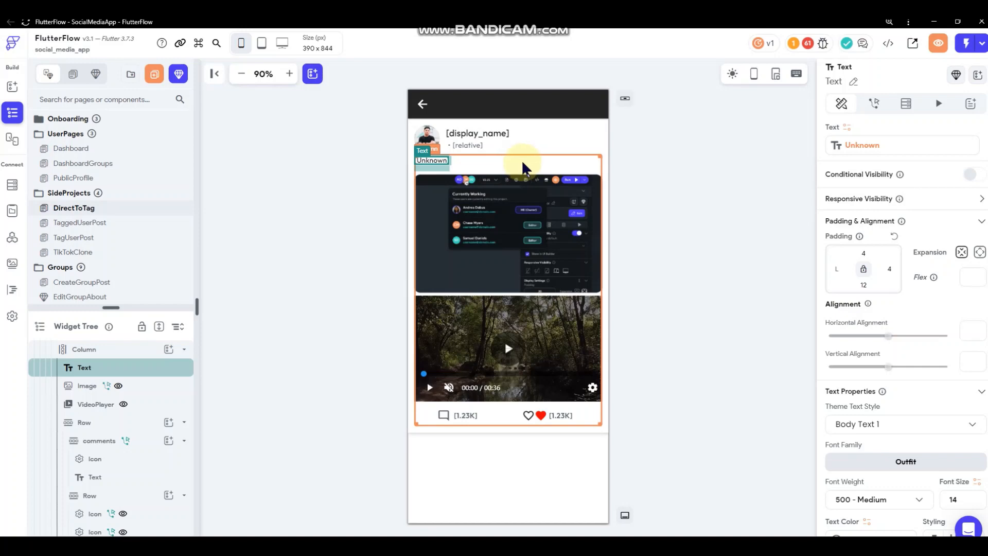
- Review the query type, filter and ordering settings of the SocialPost container's backend query on the DirectToTag page once more and close them
{"action": "left_click", "coordinate": [414, 135]}
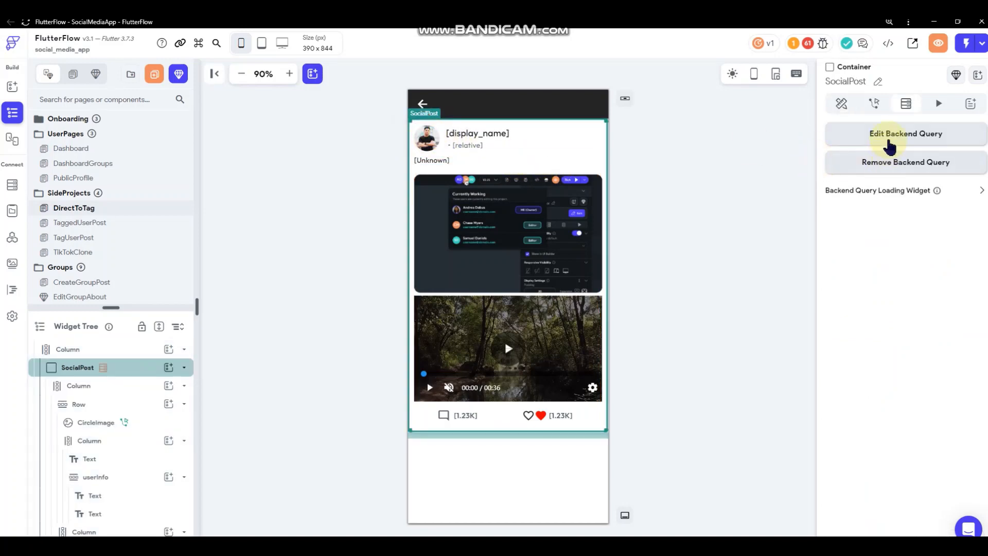
{"action": "left_click", "coordinate": [890, 147]}
{"action": "left_click", "coordinate": [693, 257]}
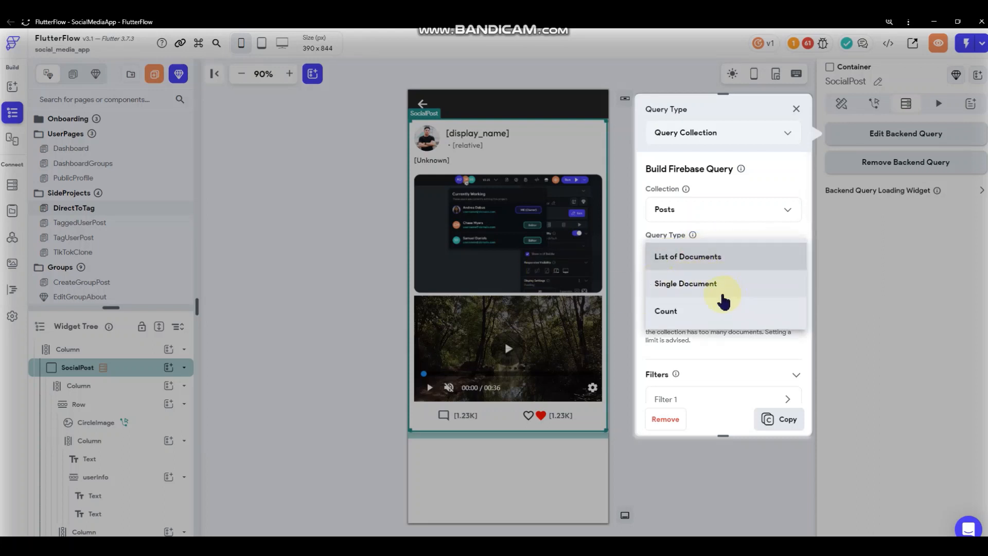
{"action": "left_click", "coordinate": [717, 341]}
{"action": "scroll", "coordinate": [720, 286], "scroll_direction": "down", "scroll_amount": 3}
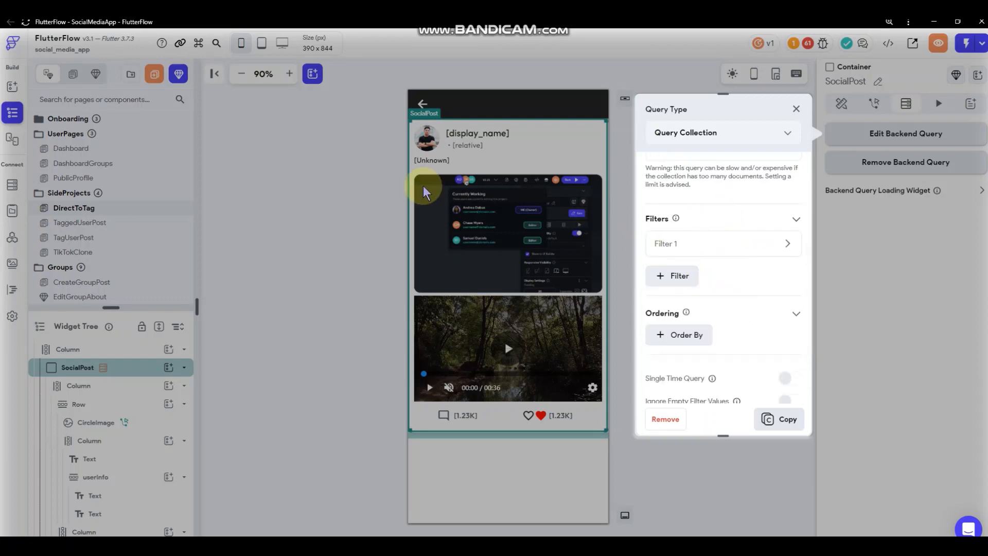
{"action": "left_click", "coordinate": [282, 206]}
{"action": "left_click", "coordinate": [281, 205]}
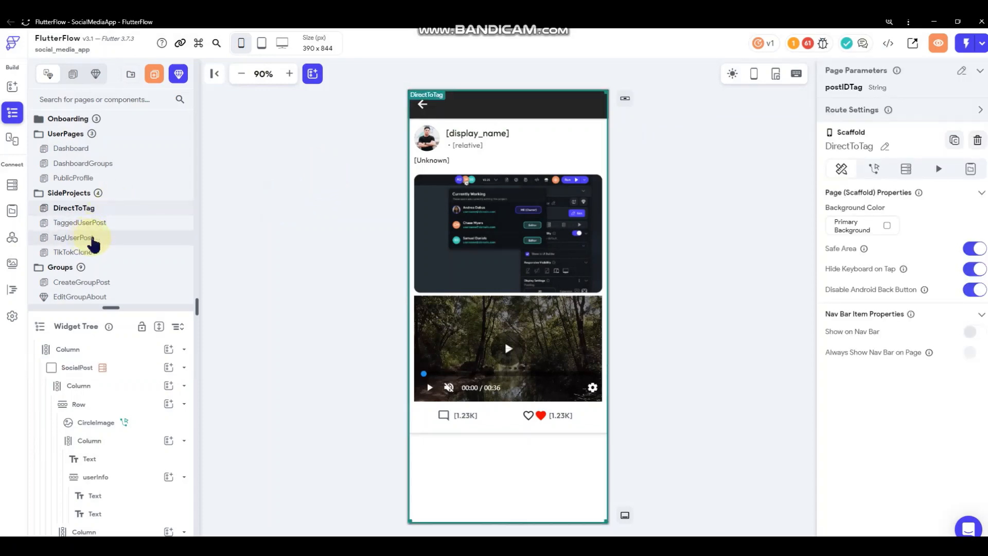
- Remove the backend query from the SocialPost container on the DirectToTag page
{"action": "left_click", "coordinate": [414, 151]}
{"action": "left_click", "coordinate": [848, 134]}
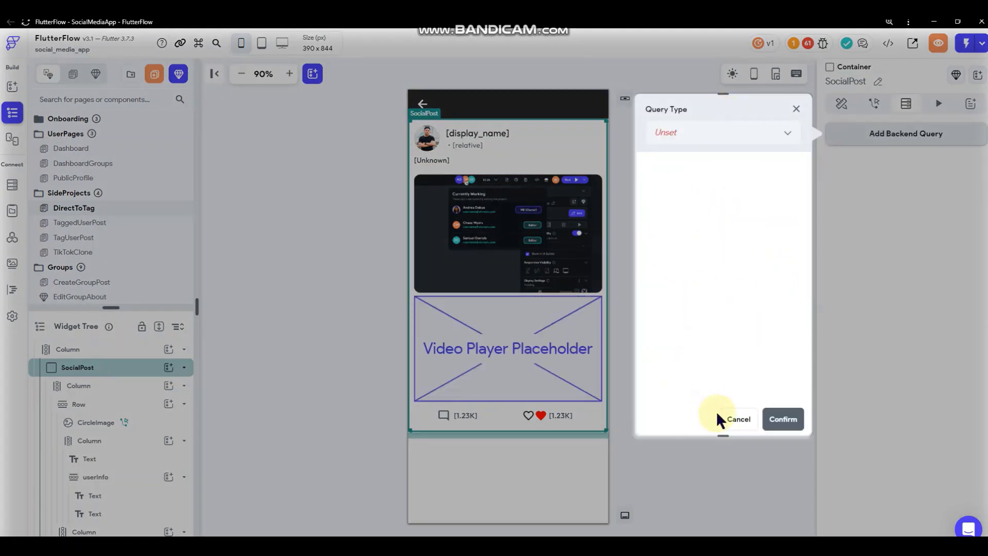
{"action": "left_click", "coordinate": [718, 416]}
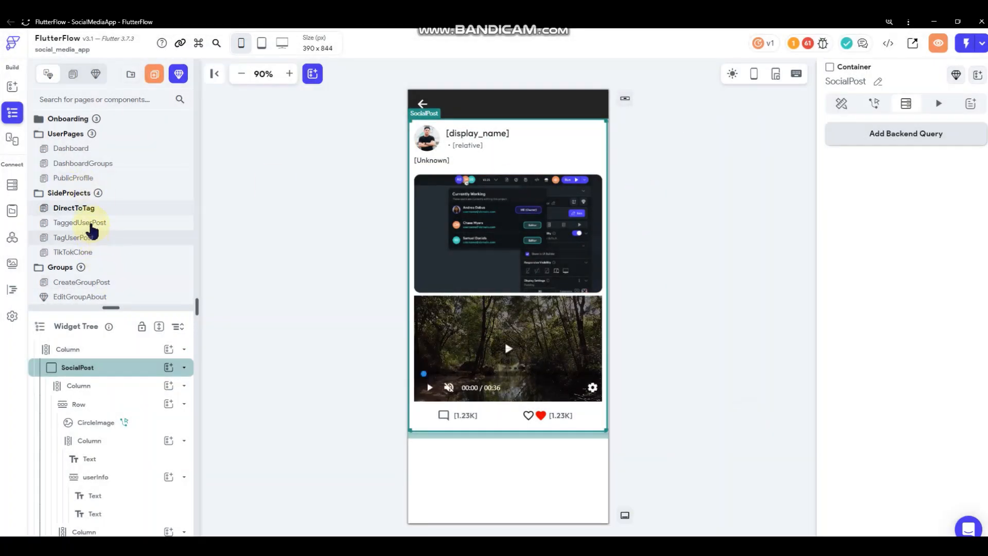
- Delete the whole On Tap action chain of the Post button on the TaggedUserPost page and close the action editor
{"action": "left_click", "coordinate": [90, 225]}
{"action": "left_click", "coordinate": [555, 210]}
{"action": "left_click", "coordinate": [873, 104]}
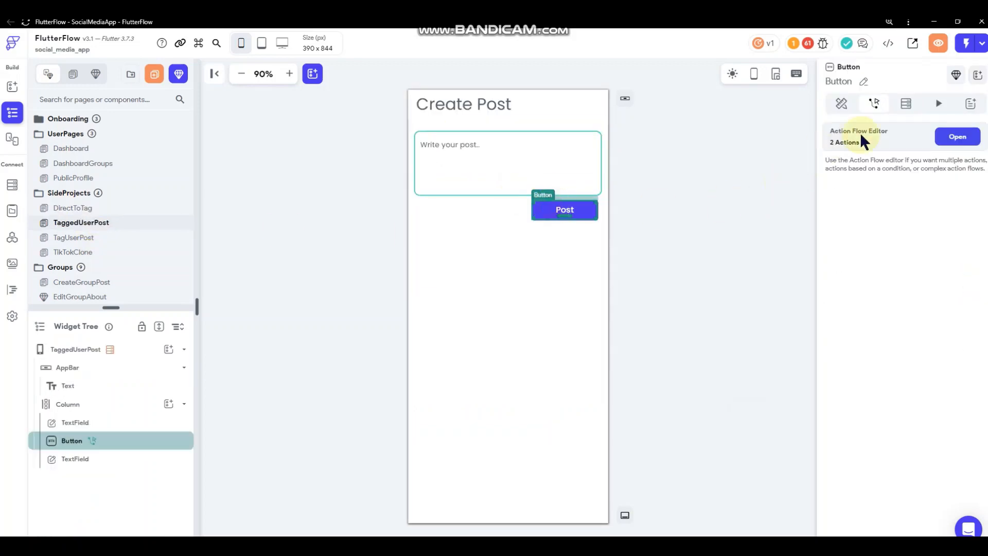
{"action": "left_click", "coordinate": [954, 137]}
{"action": "left_click", "coordinate": [451, 152]}
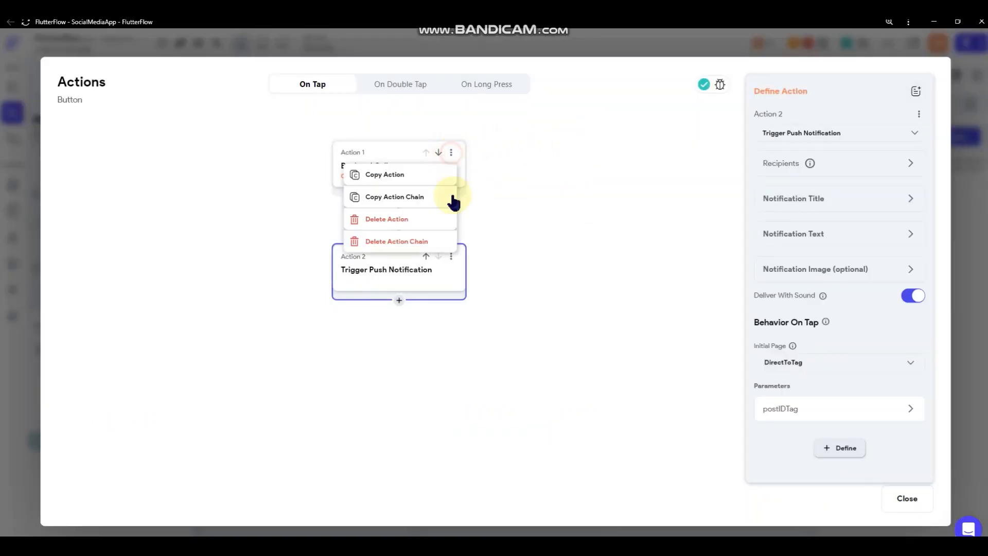
{"action": "left_click", "coordinate": [408, 241]}
{"action": "left_click", "coordinate": [566, 319]}
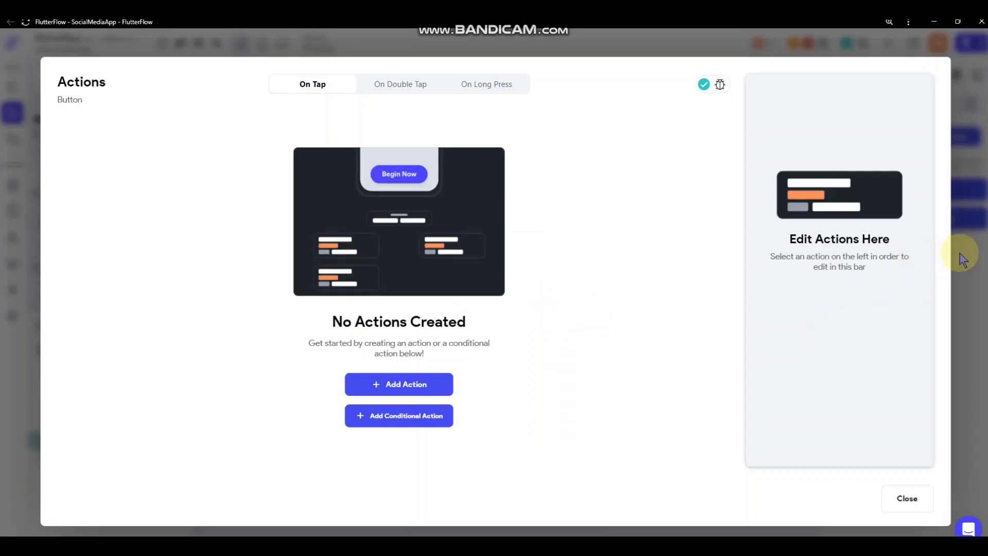
{"action": "left_click", "coordinate": [959, 253]}
- Remove the taggedUserRef page parameter from the TaggedUserPost page
{"action": "left_click", "coordinate": [708, 143]}
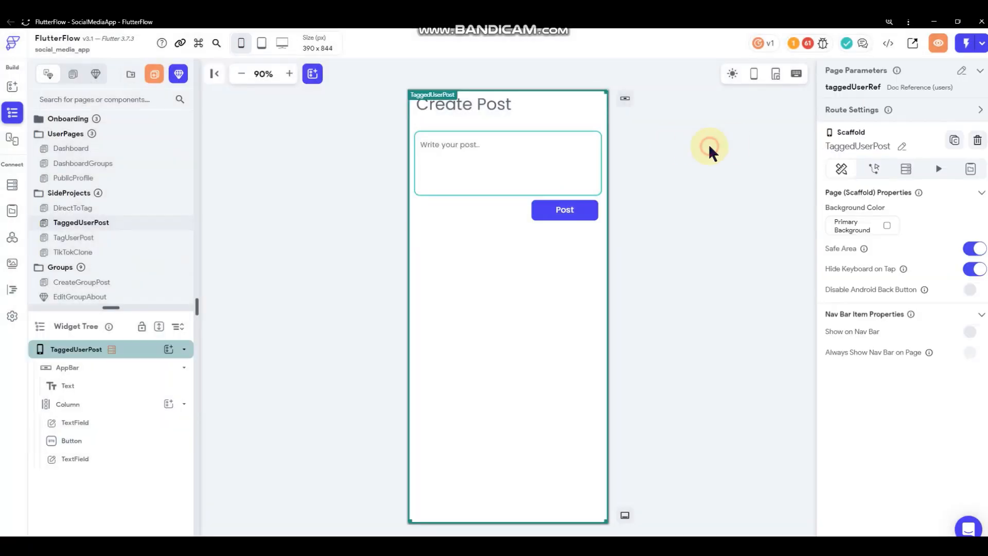
{"action": "left_click", "coordinate": [962, 72]}
{"action": "left_click", "coordinate": [942, 135]}
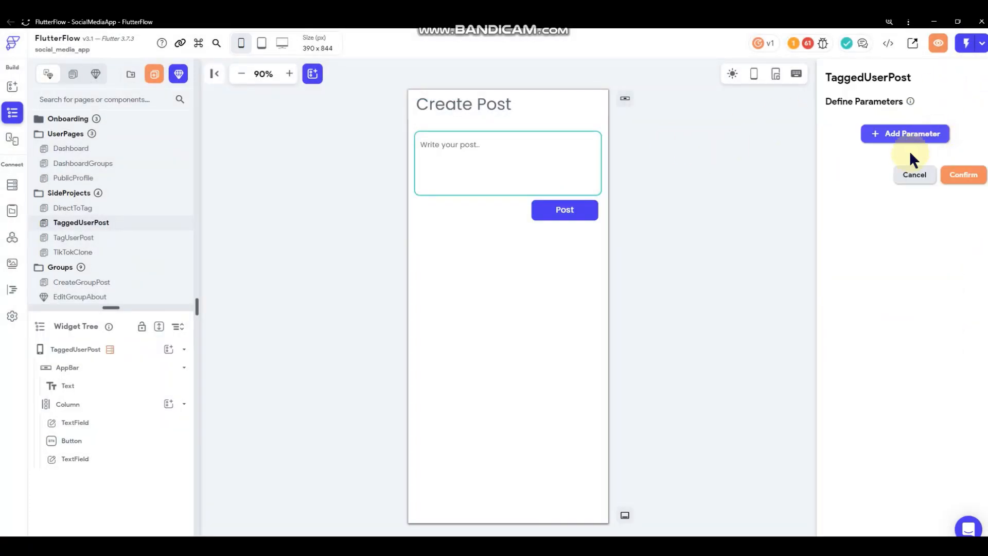
{"action": "left_click", "coordinate": [961, 175]}
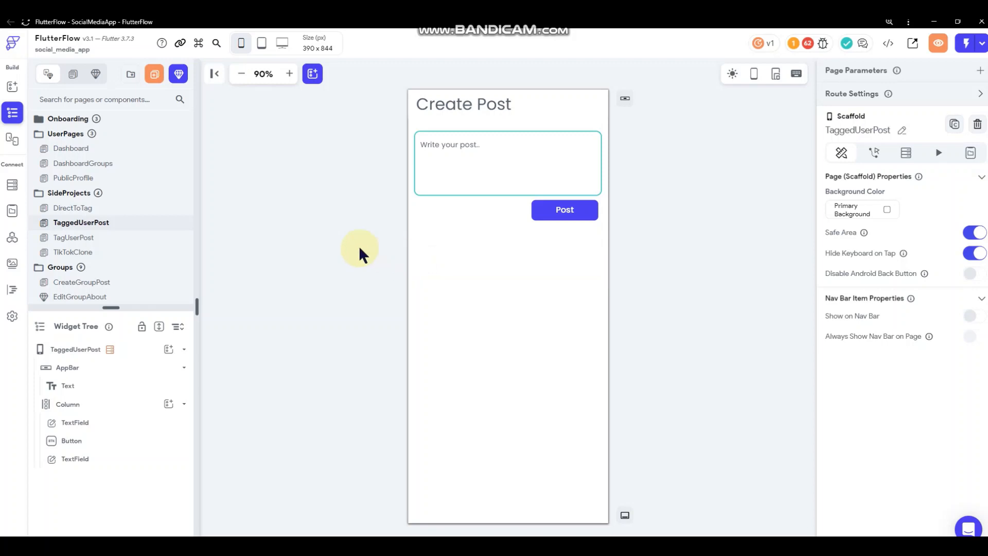
- Delete the Navigate To action from the add-person icon in the user list on the TagUserPost page
{"action": "left_click", "coordinate": [81, 242]}
{"action": "left_click", "coordinate": [594, 138]}
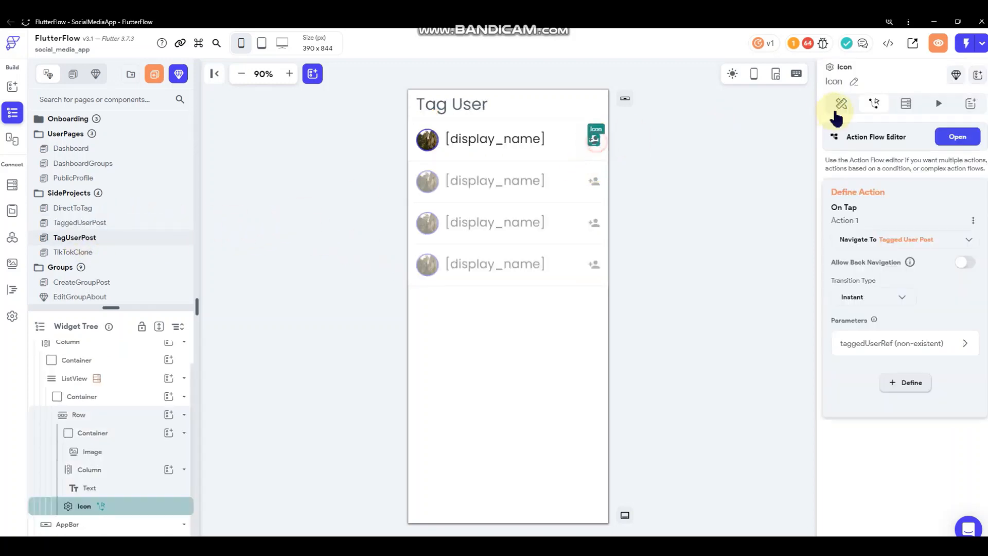
{"action": "left_click", "coordinate": [972, 220]}
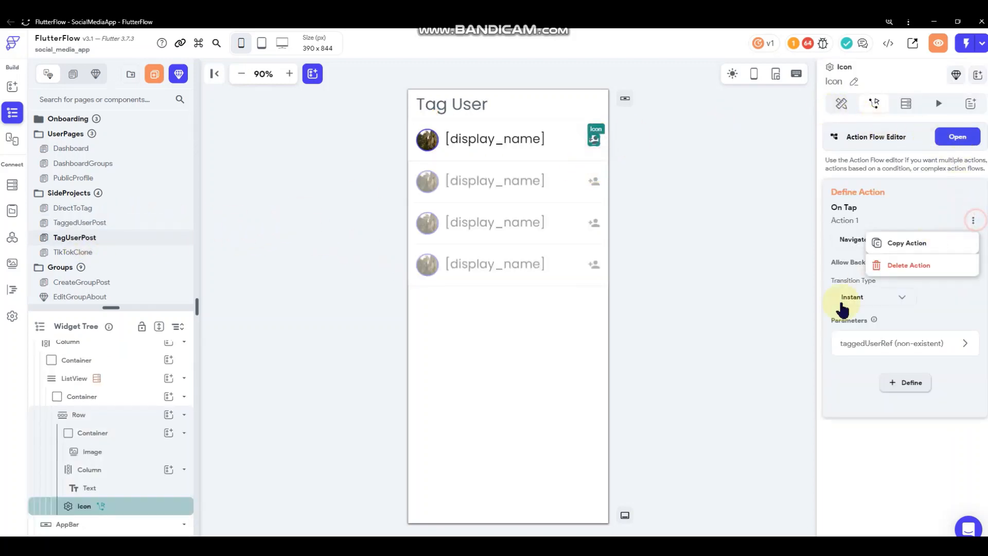
{"action": "left_click", "coordinate": [914, 265]}
{"action": "left_click", "coordinate": [582, 317]}
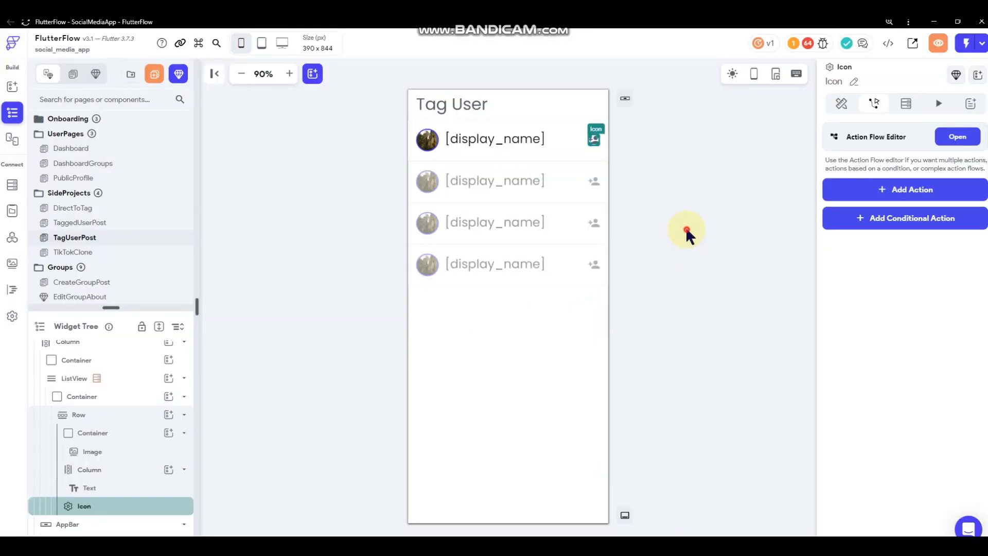
{"action": "left_click", "coordinate": [686, 231]}
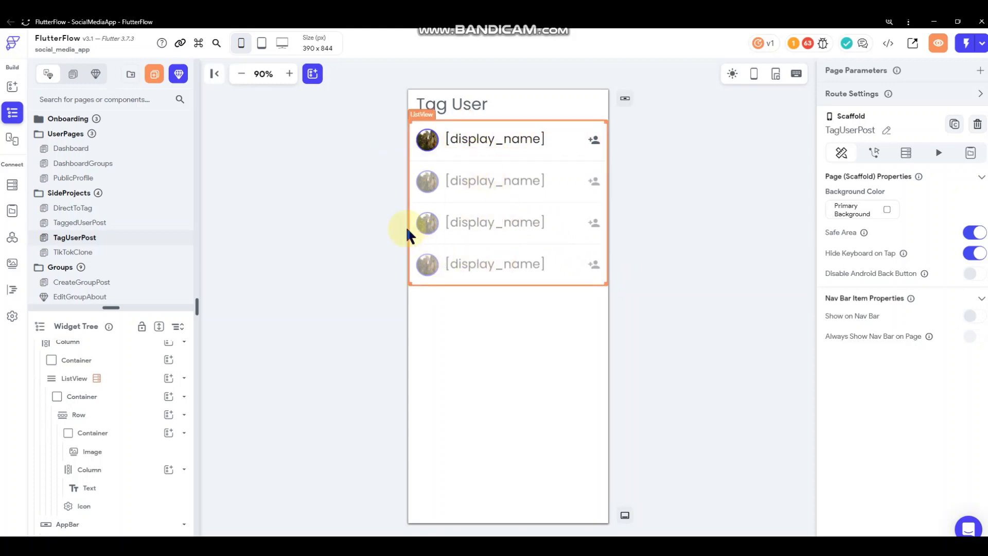
- Examine the collection, query type, limit, filter and ordering settings of the ListView's backend query on the TagUserPost page
{"action": "left_click", "coordinate": [97, 225]}
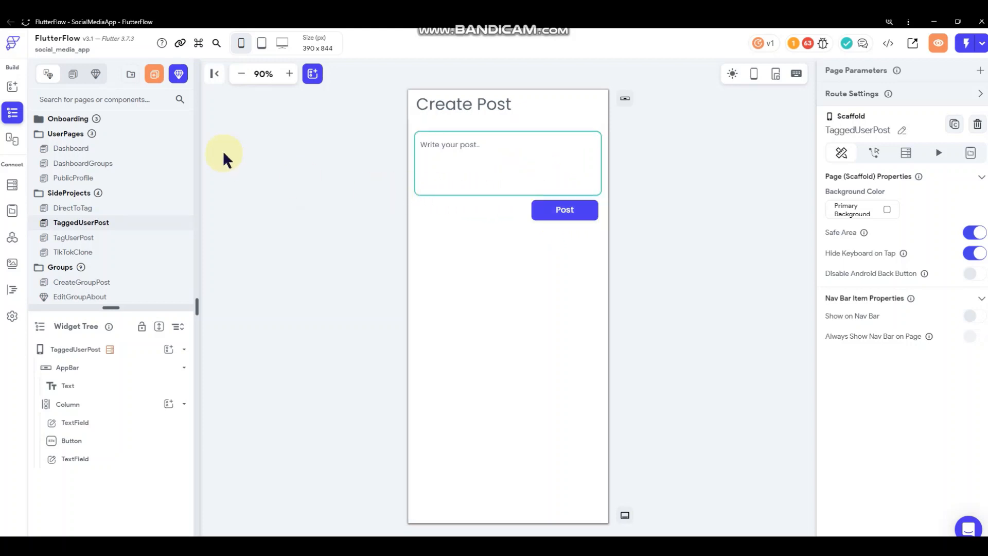
{"action": "left_click", "coordinate": [79, 239]}
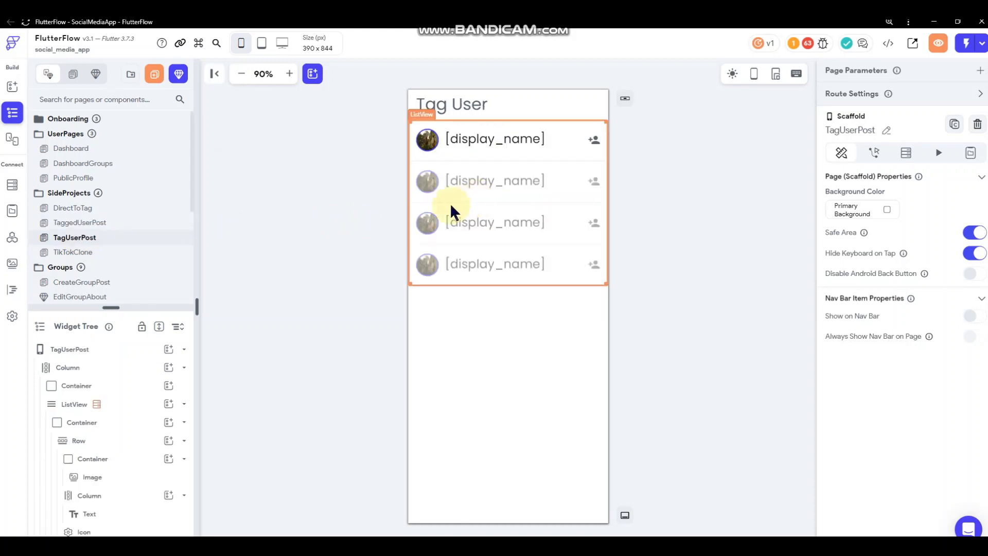
{"action": "left_click", "coordinate": [470, 214]}
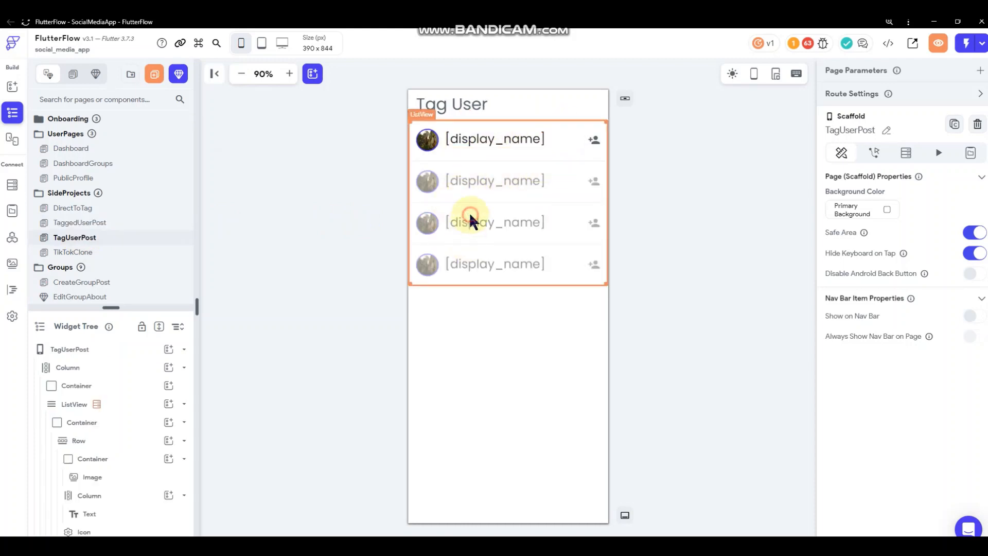
{"action": "left_click", "coordinate": [906, 104]}
{"action": "left_click", "coordinate": [880, 133]}
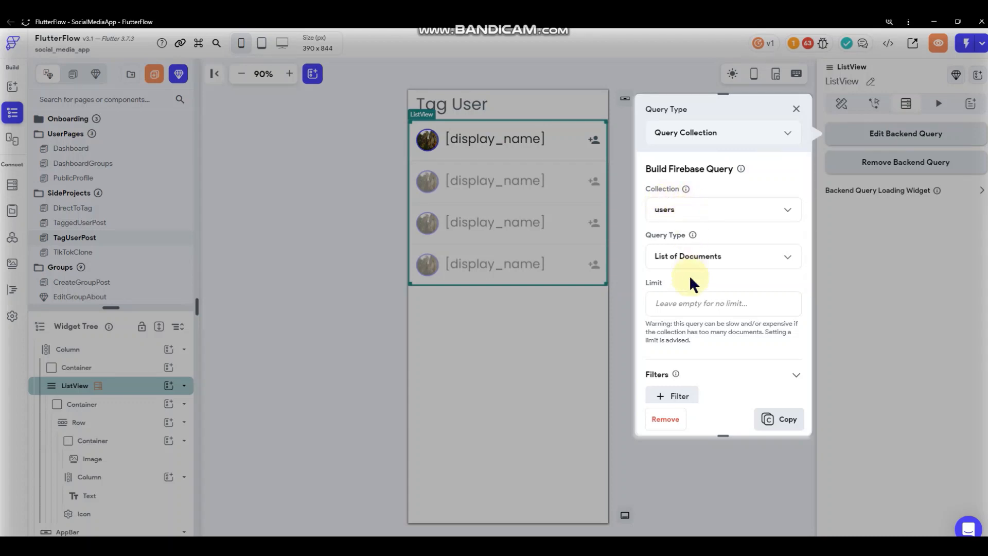
{"action": "scroll", "coordinate": [700, 265], "scroll_direction": "down", "scroll_amount": 4}
{"action": "scroll", "coordinate": [711, 232], "scroll_direction": "up", "scroll_amount": 2}
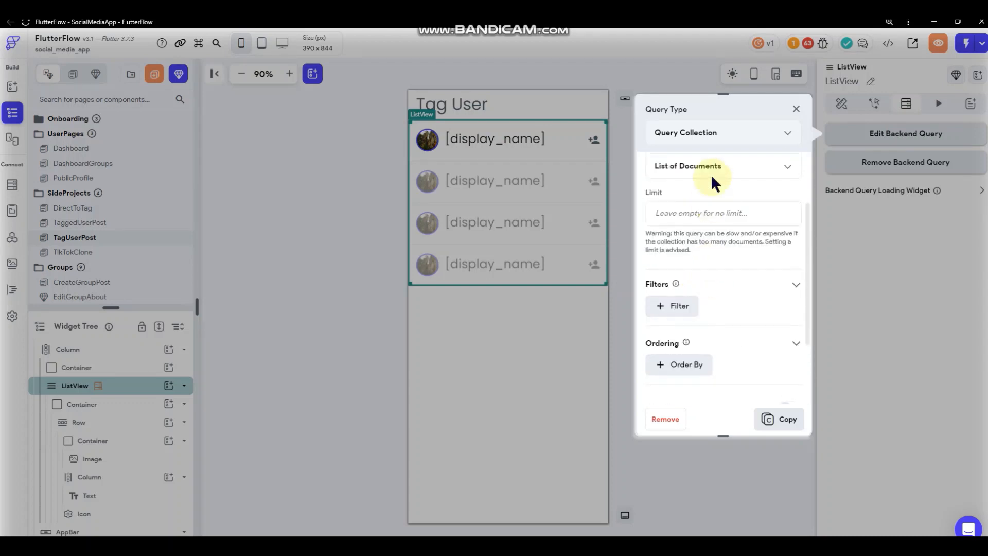
{"action": "left_click", "coordinate": [619, 329]}
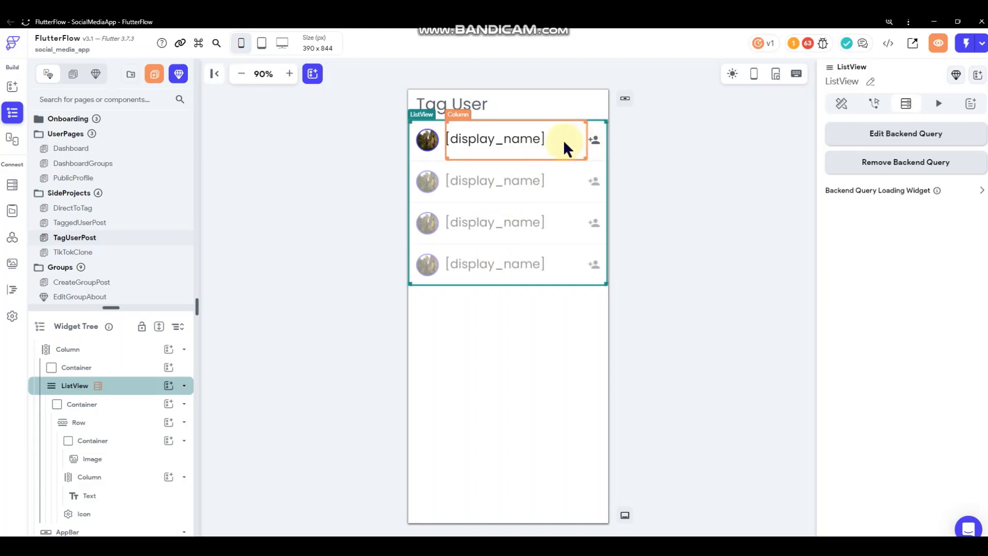
- Add an On Tap action to the add-person icon that navigates to TaggedUserPost, with Allow Back Navigation turned off
{"action": "left_click", "coordinate": [598, 135]}
{"action": "left_click", "coordinate": [883, 188]}
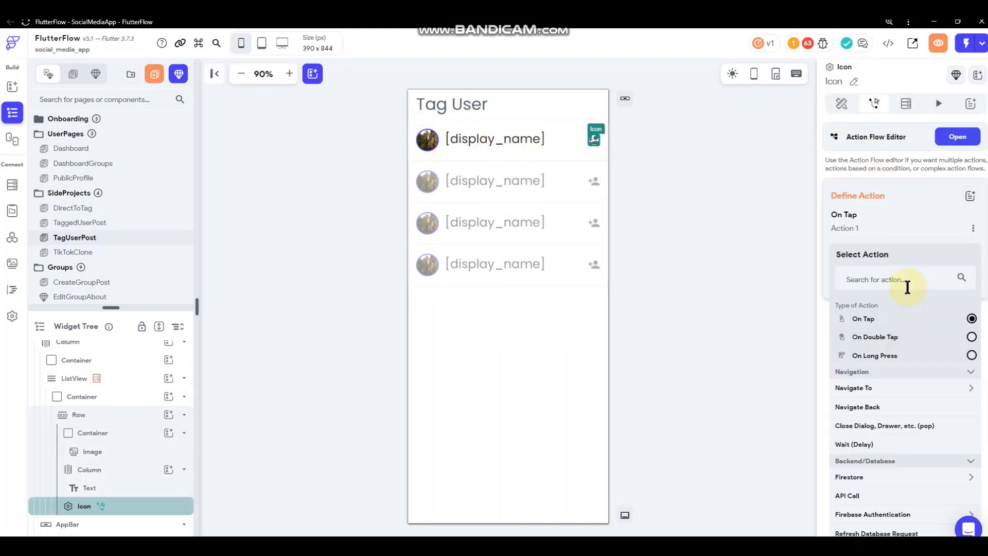
{"action": "left_click", "coordinate": [907, 284]}
{"action": "scroll", "coordinate": [905, 288], "scroll_direction": "down", "scroll_amount": 2}
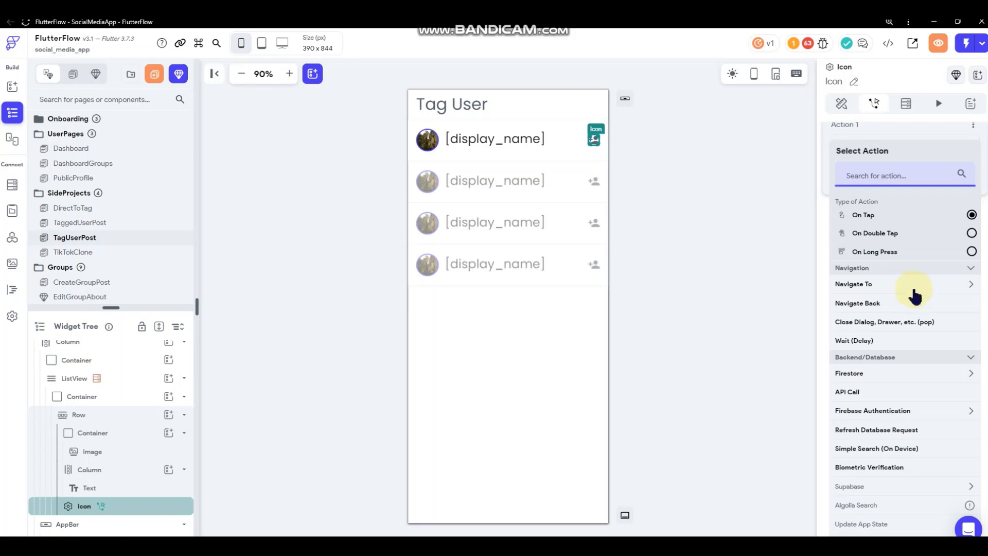
{"action": "left_click", "coordinate": [884, 284]}
{"action": "scroll", "coordinate": [914, 258], "scroll_direction": "down", "scroll_amount": 1}
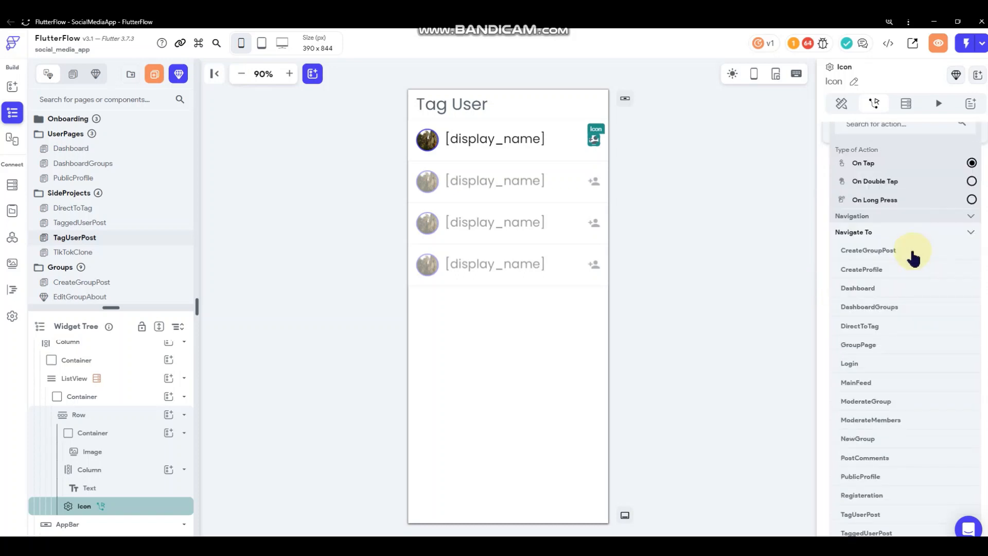
{"action": "scroll", "coordinate": [908, 268], "scroll_direction": "down", "scroll_amount": 2}
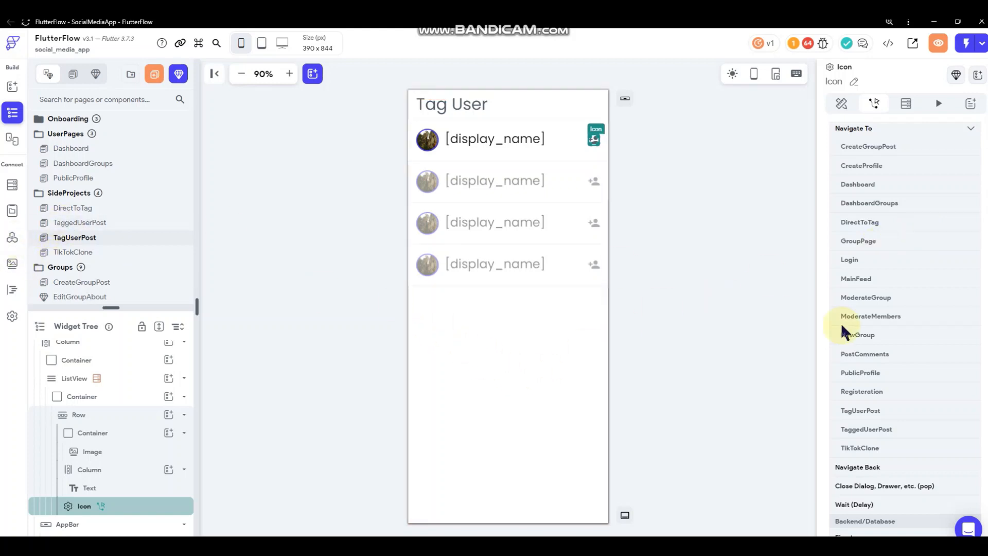
{"action": "left_click", "coordinate": [867, 431]}
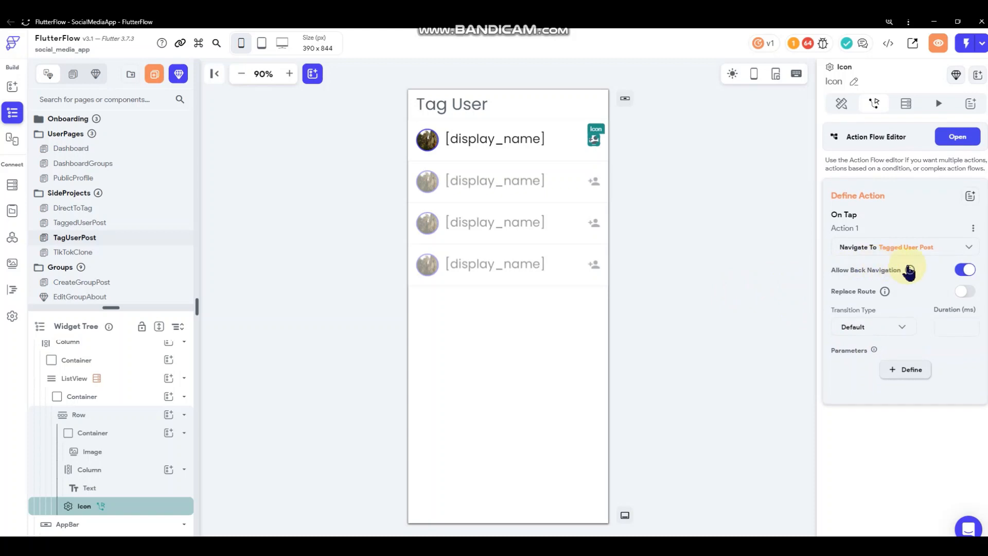
{"action": "left_click", "coordinate": [965, 271]}
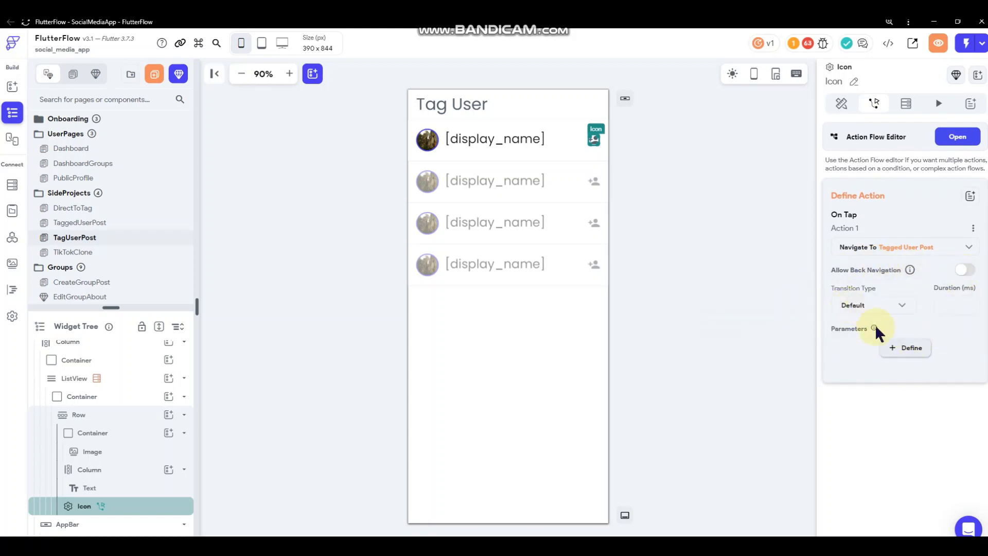
- Define a TaggedUserPost page parameter named taggedUserRef of type DocumentReference with the users collection
{"action": "left_click", "coordinate": [910, 350]}
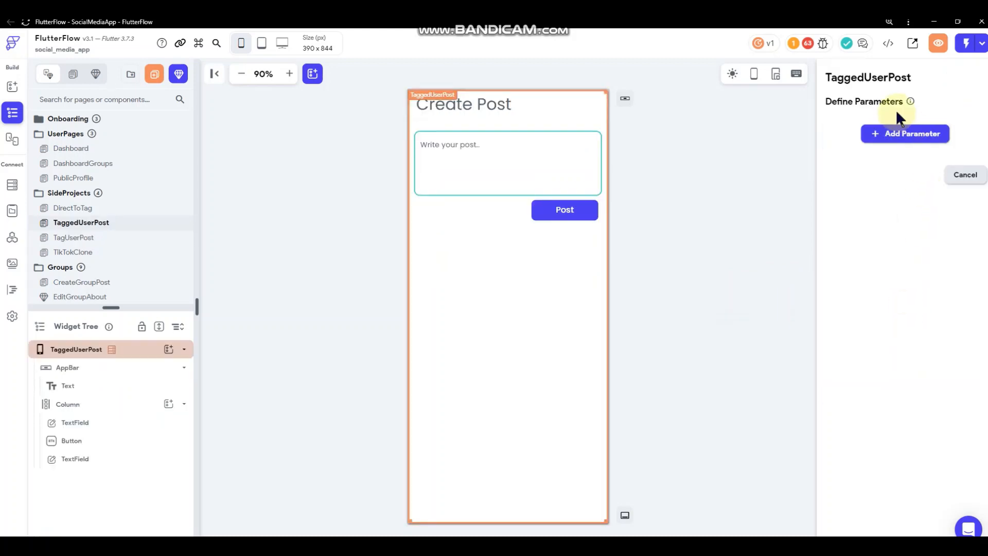
{"action": "left_click", "coordinate": [904, 133]}
{"action": "left_click", "coordinate": [885, 176]}
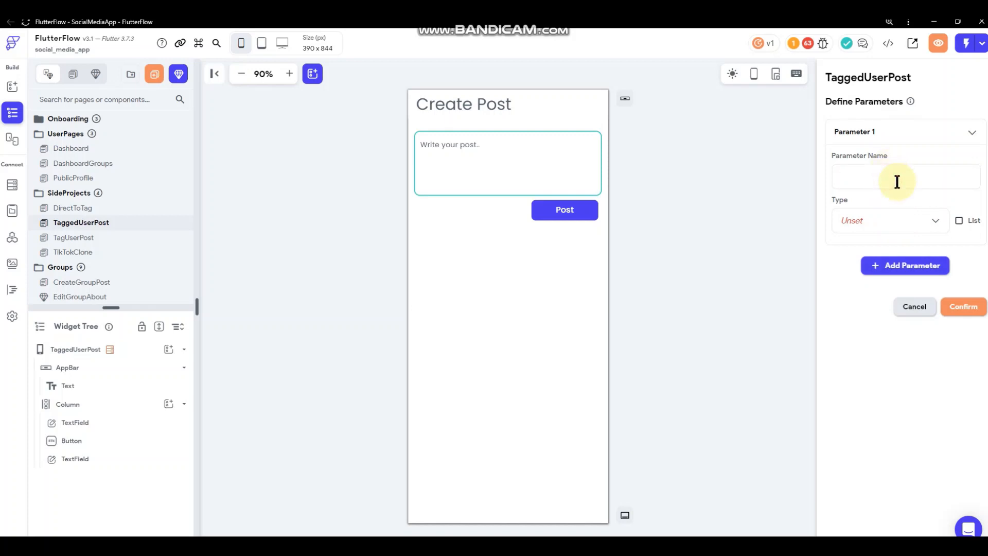
{"action": "type", "text": "taggedUserRef"}
{"action": "left_click", "coordinate": [879, 219]}
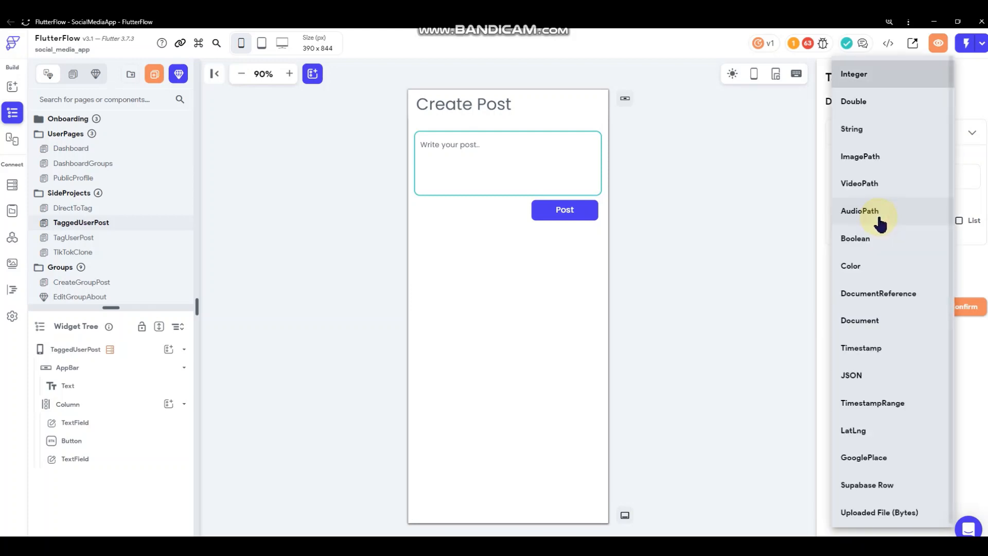
{"action": "left_click", "coordinate": [891, 292]}
{"action": "left_click", "coordinate": [890, 264]}
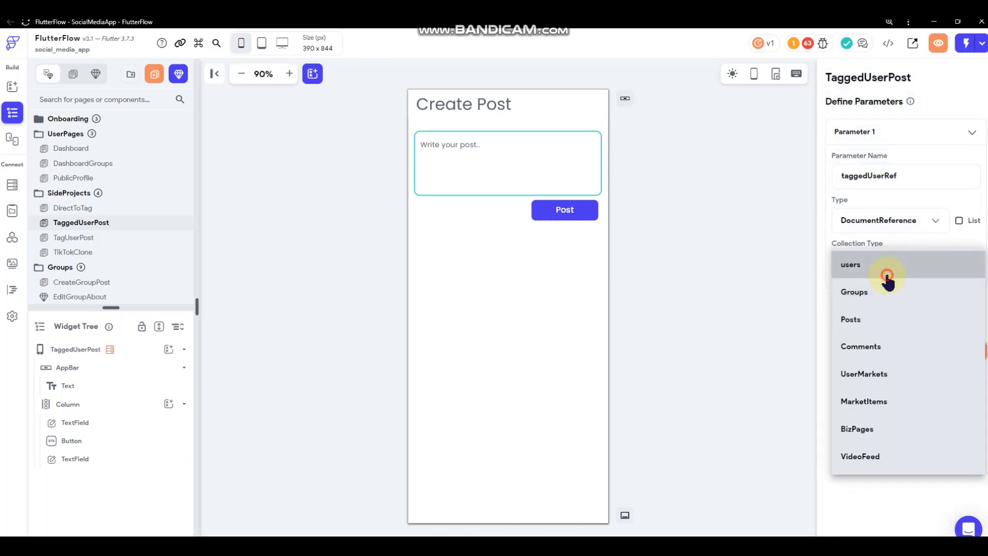
{"action": "left_click", "coordinate": [884, 269]}
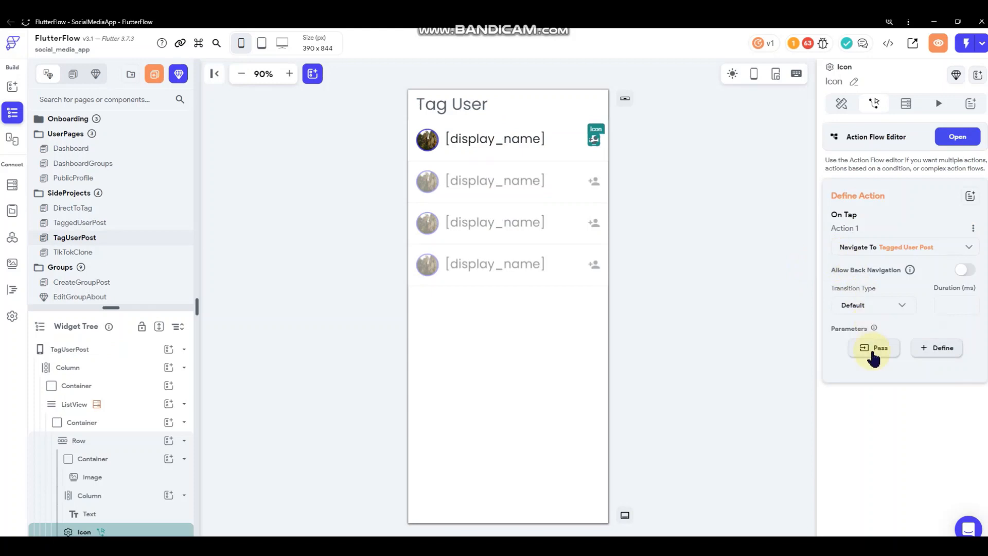
- Pass the list item's users document Reference as the taggedUserRef parameter of the add-person icon's Navigate To action
{"action": "left_click", "coordinate": [872, 347]}
{"action": "left_click", "coordinate": [870, 353]}
{"action": "scroll", "coordinate": [874, 355], "scroll_direction": "down", "scroll_amount": 1}
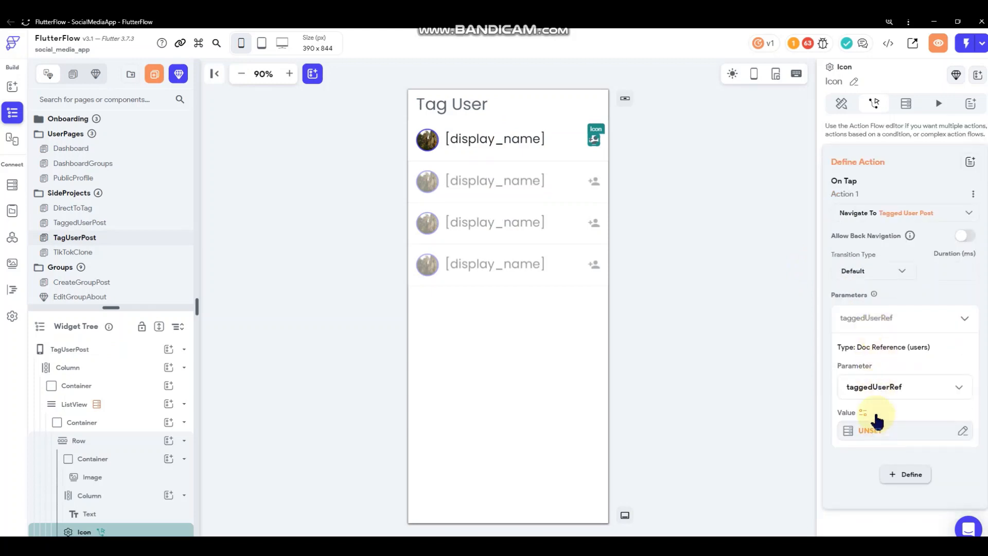
{"action": "left_click", "coordinate": [875, 428]}
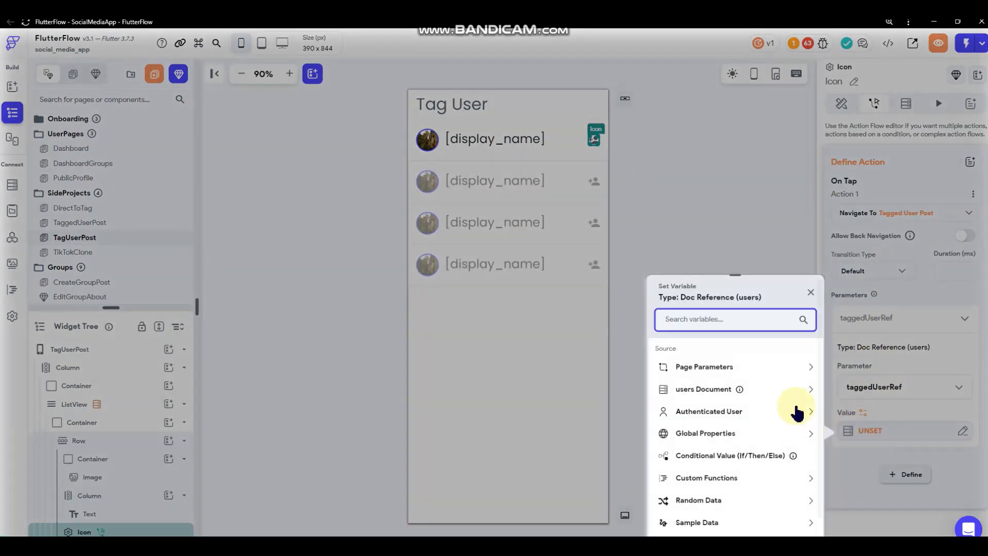
{"action": "left_click", "coordinate": [712, 394]}
{"action": "scroll", "coordinate": [708, 443], "scroll_direction": "down", "scroll_amount": 1}
{"action": "scroll", "coordinate": [704, 448], "scroll_direction": "down", "scroll_amount": 5}
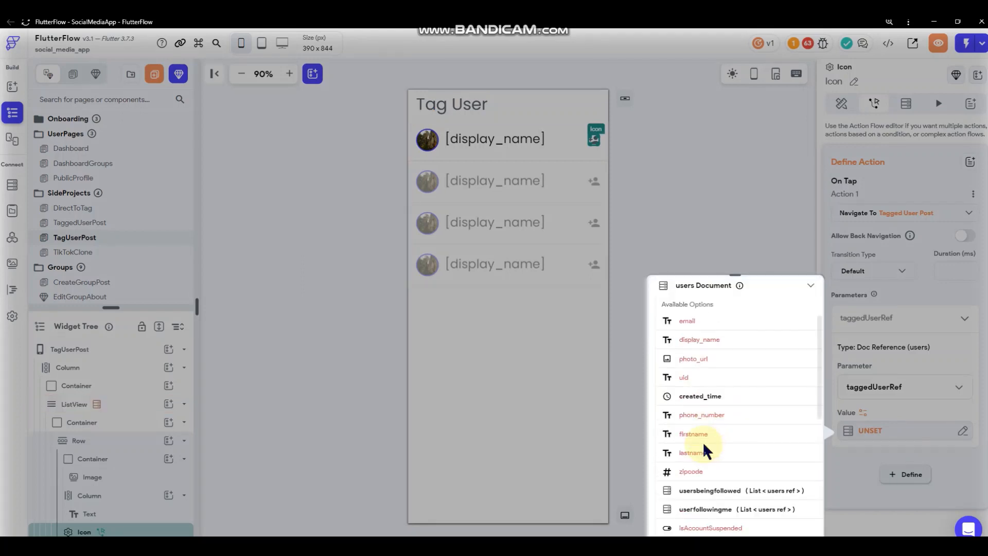
{"action": "left_click", "coordinate": [707, 524]}
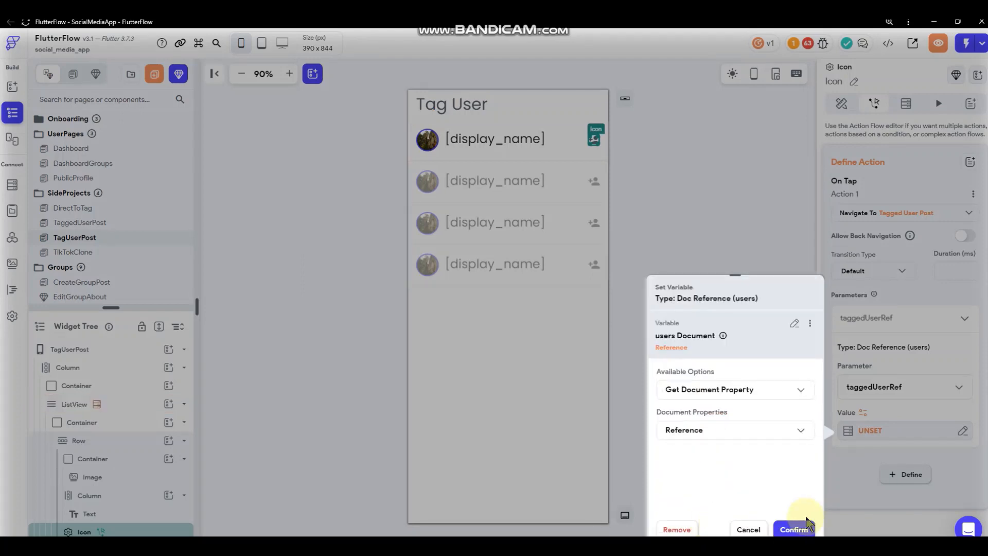
{"action": "left_click", "coordinate": [793, 529]}
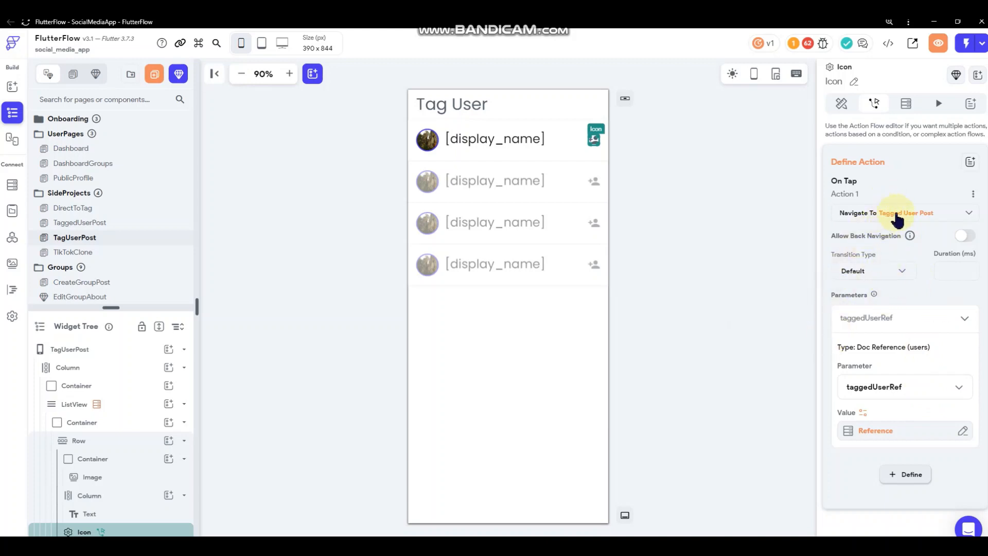
- Go to the TaggedUserPost page and examine its page parameters
{"action": "left_click", "coordinate": [694, 309]}
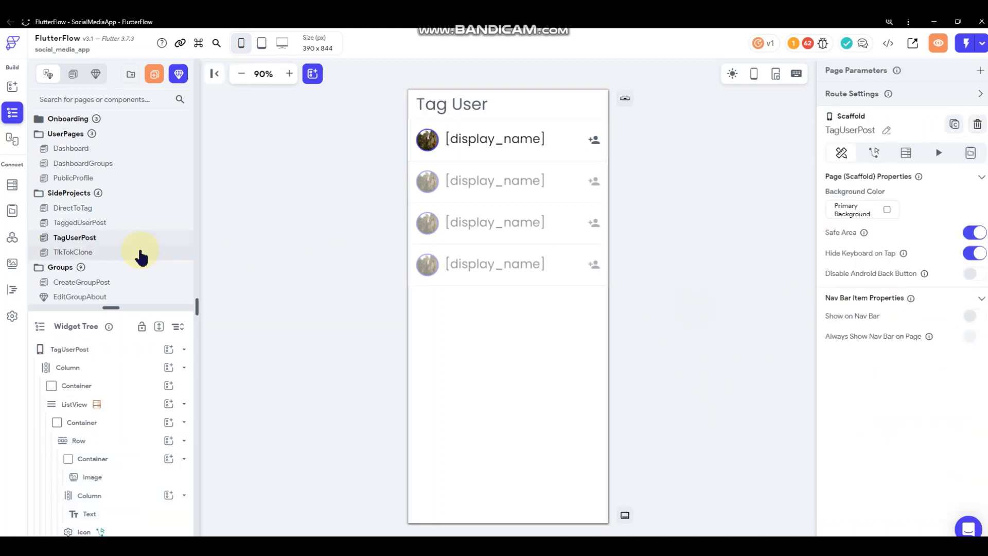
{"action": "left_click", "coordinate": [90, 224]}
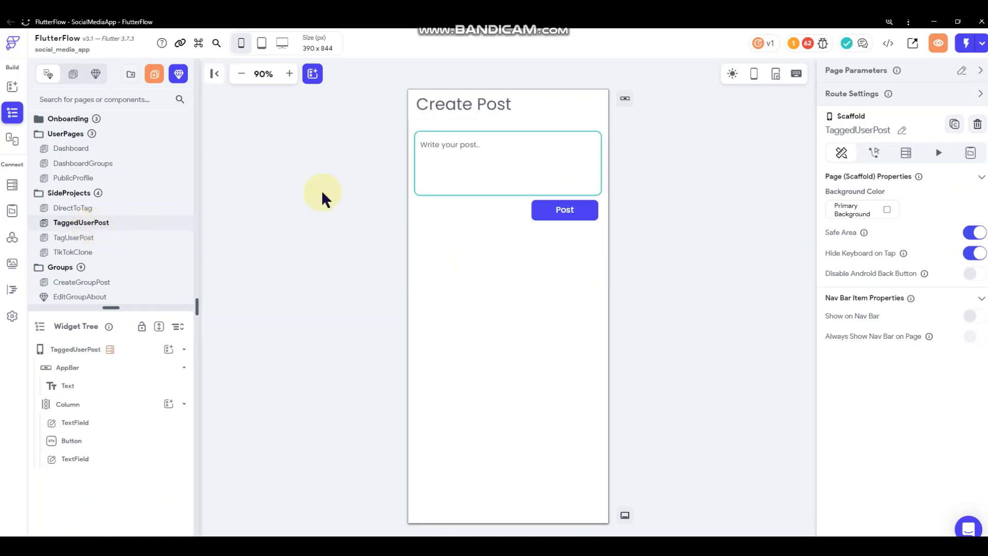
{"action": "left_click", "coordinate": [688, 197]}
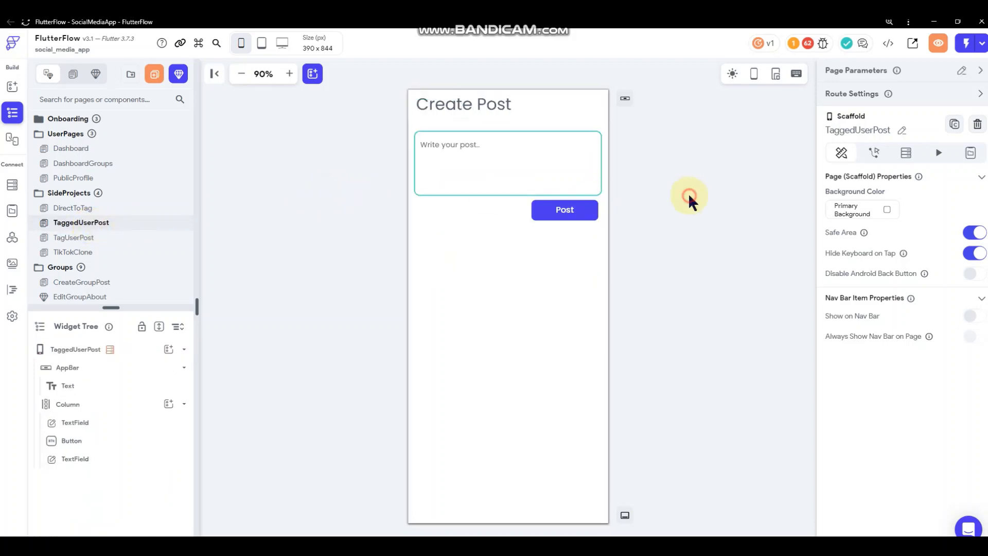
{"action": "left_click", "coordinate": [979, 71]}
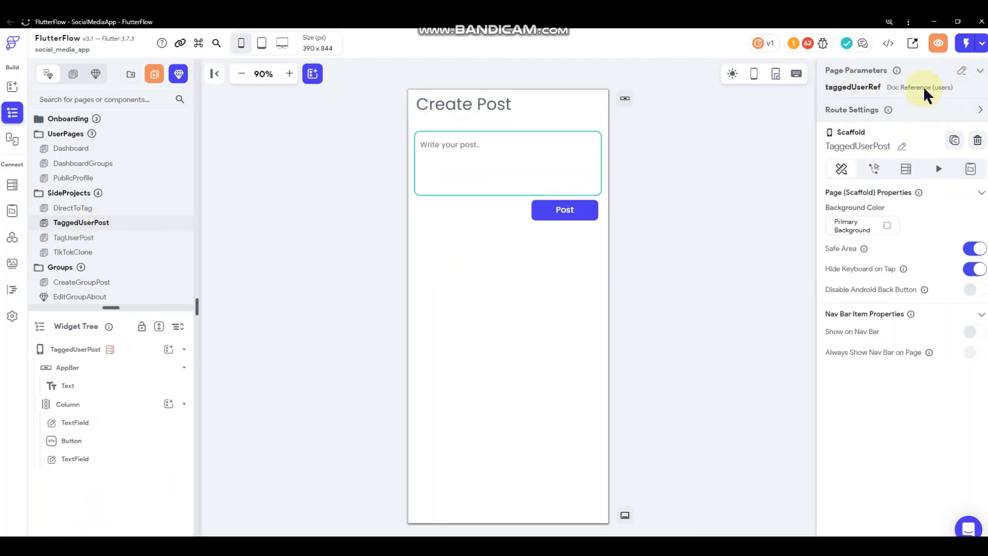
{"action": "left_click", "coordinate": [566, 217]}
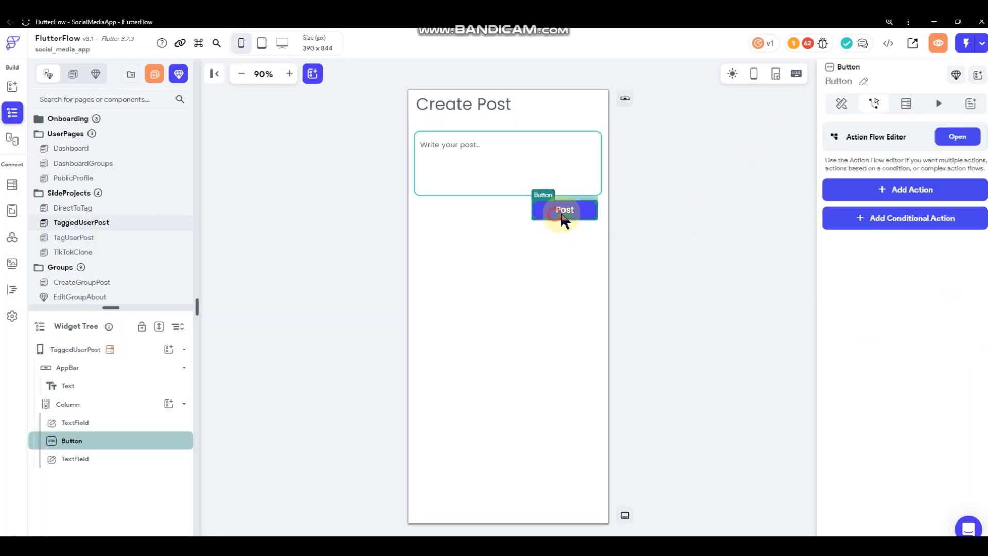
{"action": "left_click", "coordinate": [958, 139]}
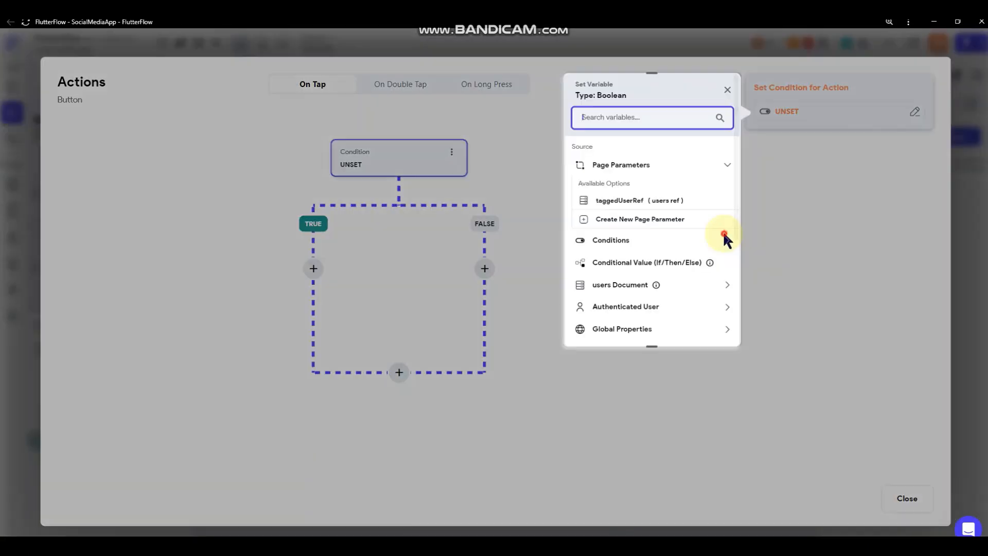
{"action": "left_click", "coordinate": [957, 205]}
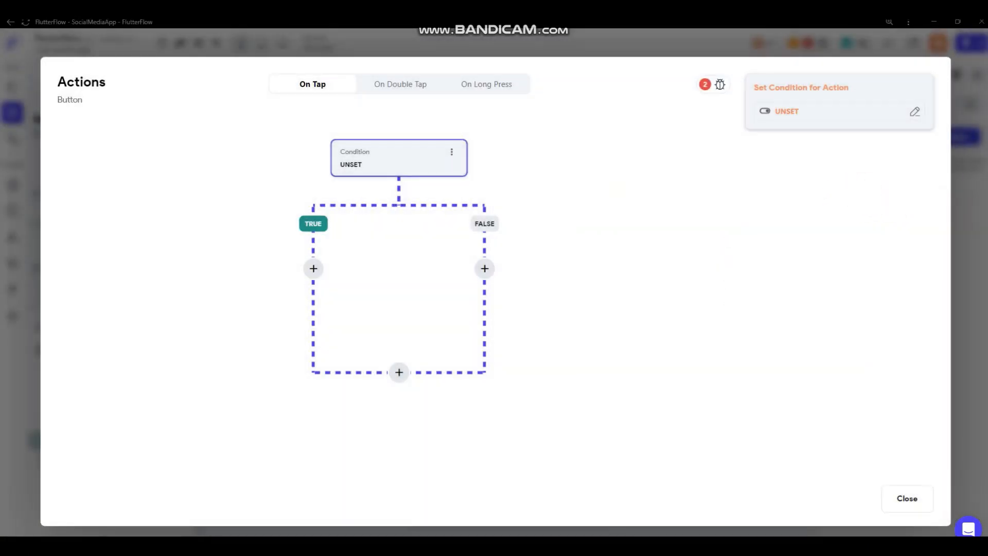
{"action": "left_click", "coordinate": [975, 184]}
{"action": "left_click", "coordinate": [955, 138]}
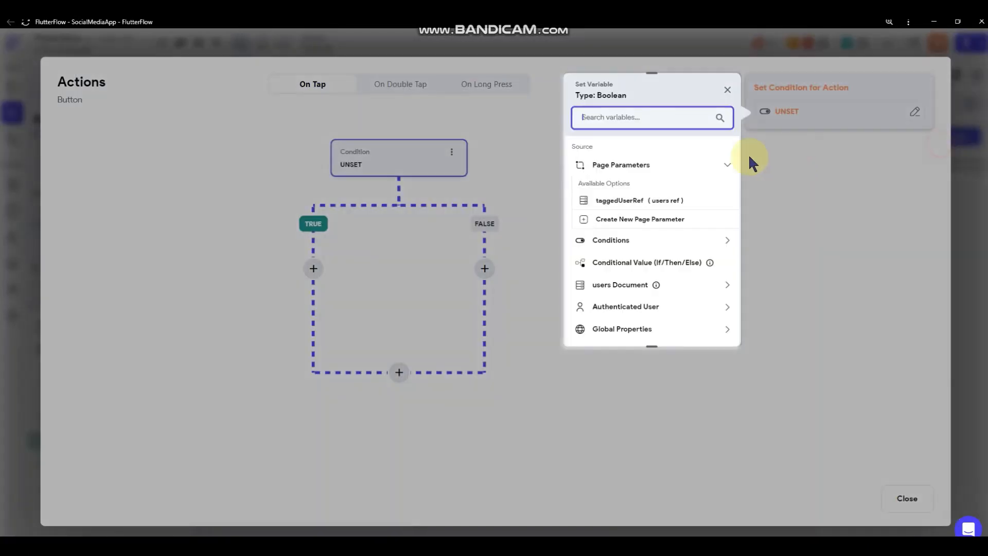
{"action": "left_click", "coordinate": [448, 152]}
{"action": "left_click", "coordinate": [451, 151]}
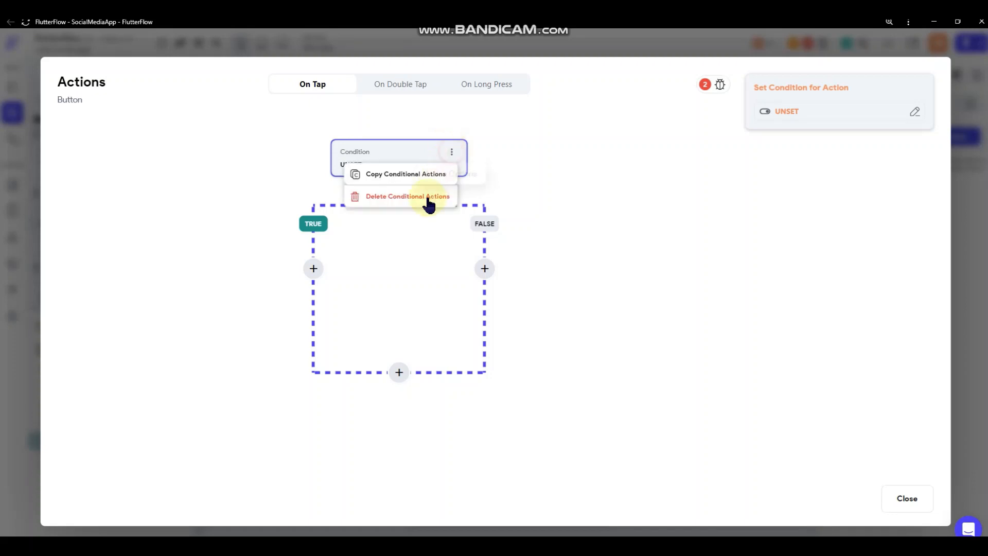
{"action": "left_click", "coordinate": [427, 195]}
{"action": "left_click", "coordinate": [567, 318]}
{"action": "left_click", "coordinate": [964, 198]}
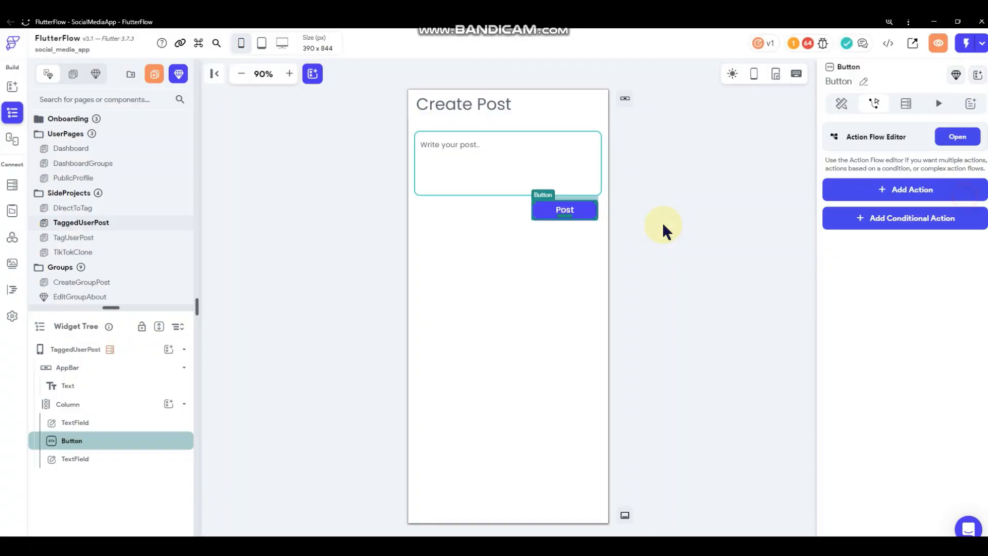
- Delete the extra text field below the Post button on the TaggedUserPost page
{"action": "left_click", "coordinate": [440, 235]}
{"action": "left_click", "coordinate": [502, 269]}
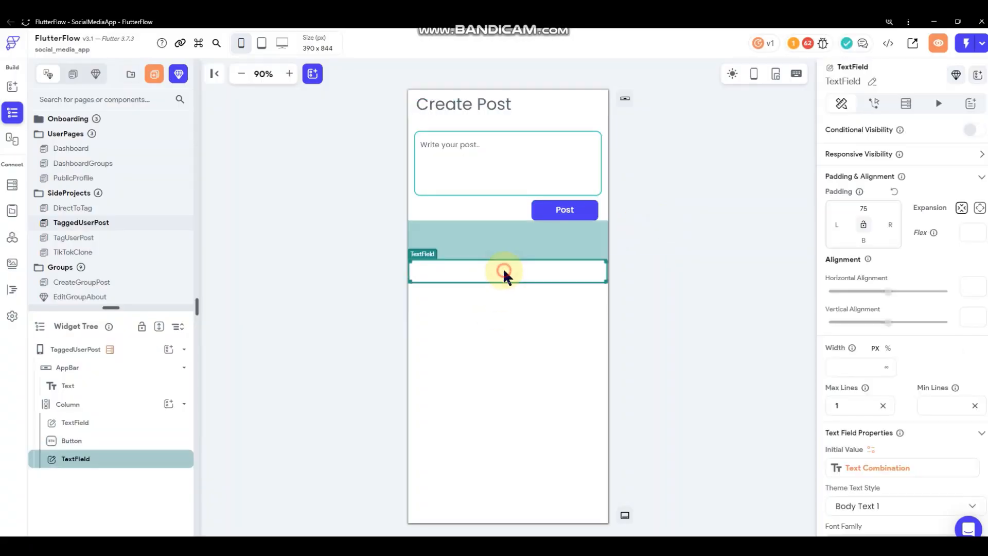
{"action": "right_click", "coordinate": [504, 268]}
{"action": "left_click", "coordinate": [544, 228]}
{"action": "left_click", "coordinate": [681, 160]}
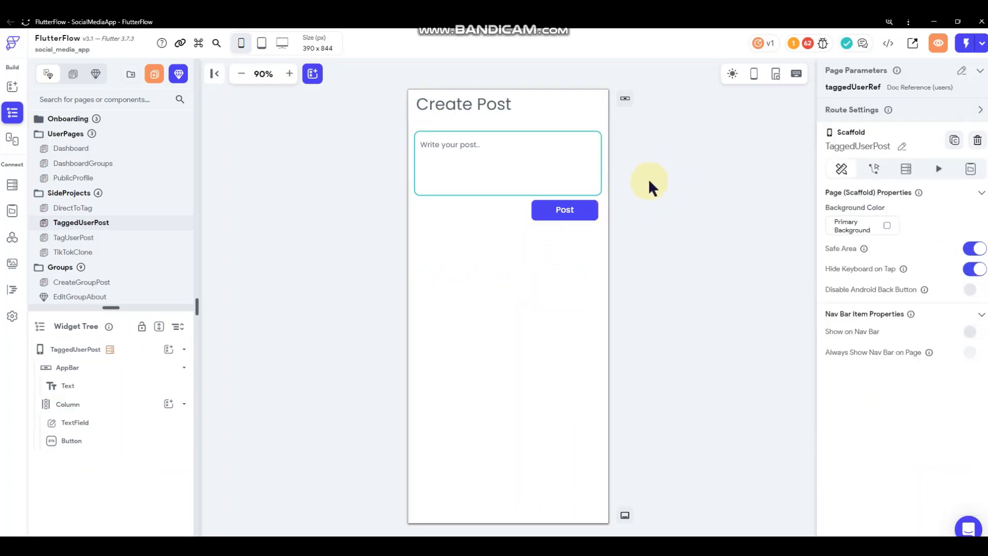
- Add an On Tap Create Document action for the Posts collection to the Post button
{"action": "left_click", "coordinate": [577, 217]}
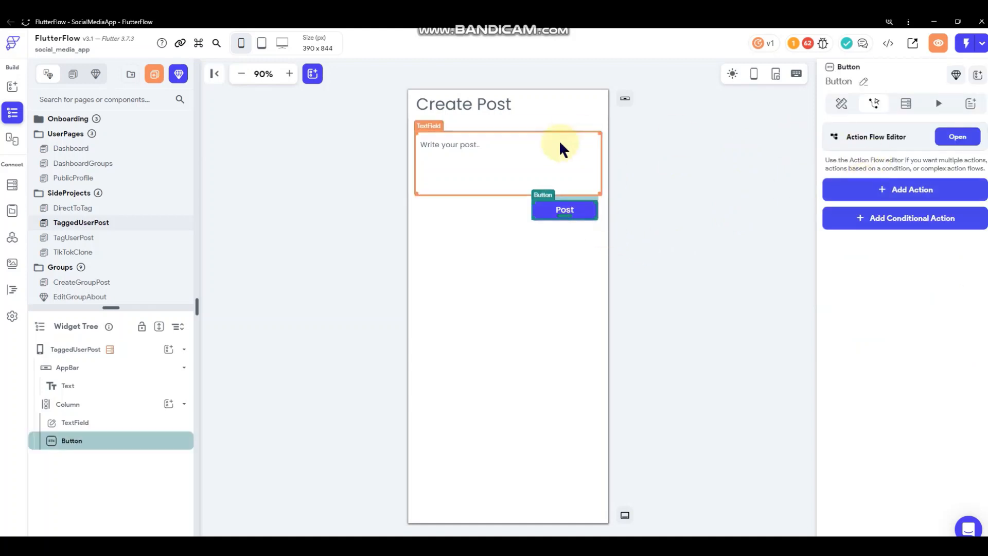
{"action": "left_click", "coordinate": [941, 137]}
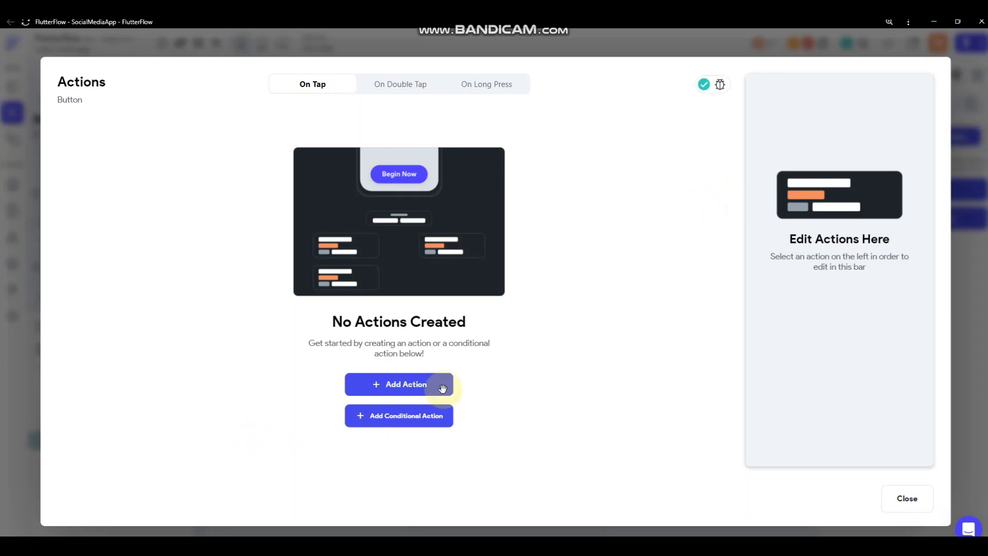
{"action": "left_click", "coordinate": [441, 387]}
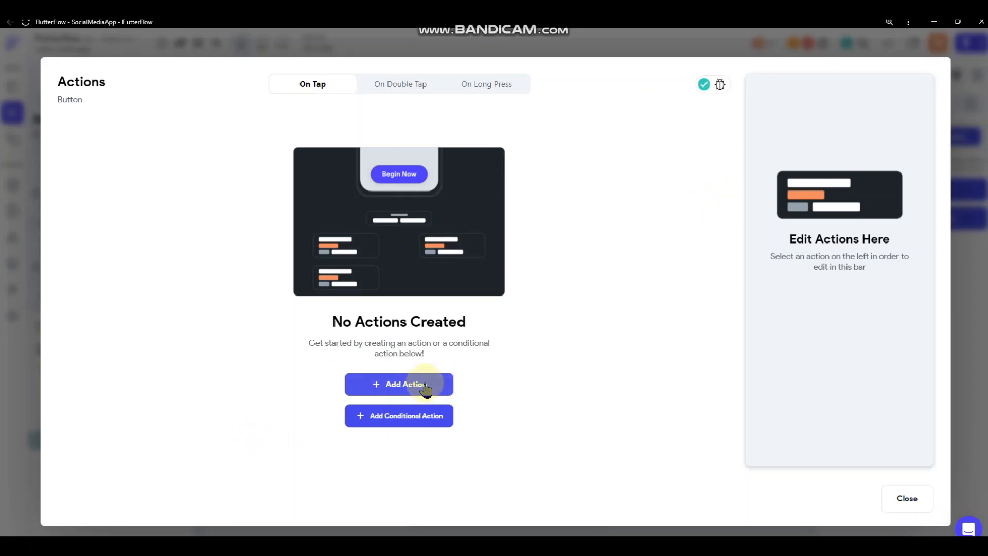
{"action": "left_click", "coordinate": [795, 309]}
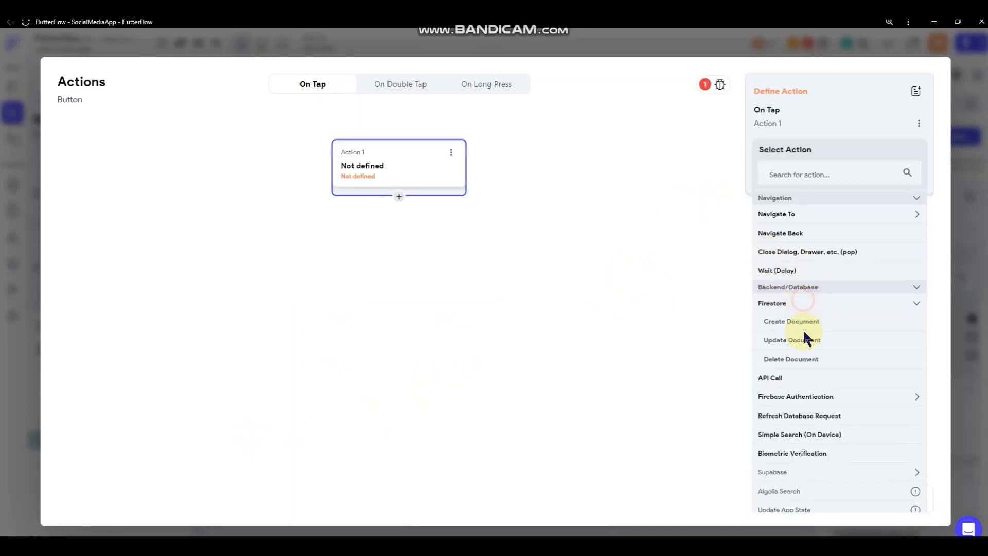
{"action": "left_click", "coordinate": [800, 323]}
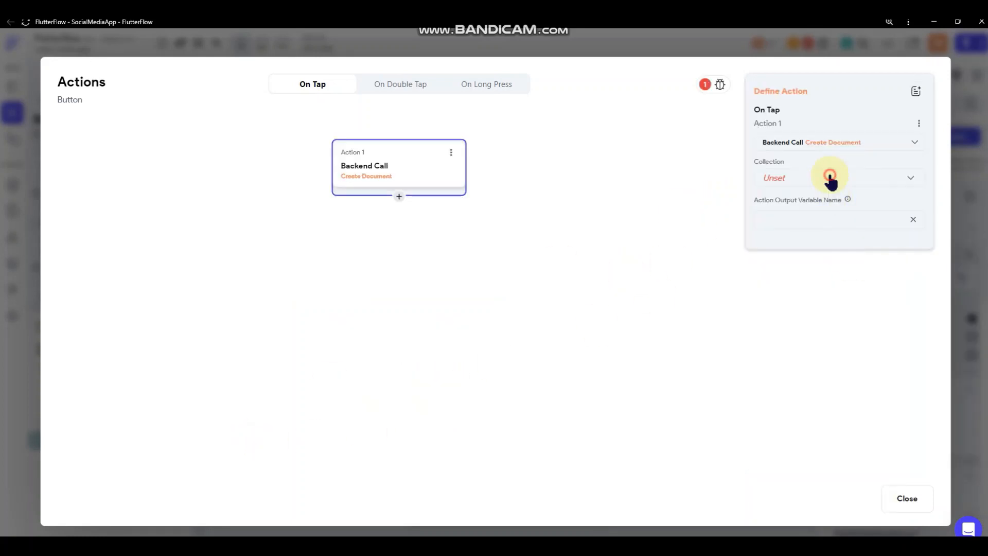
{"action": "left_click", "coordinate": [830, 177]}
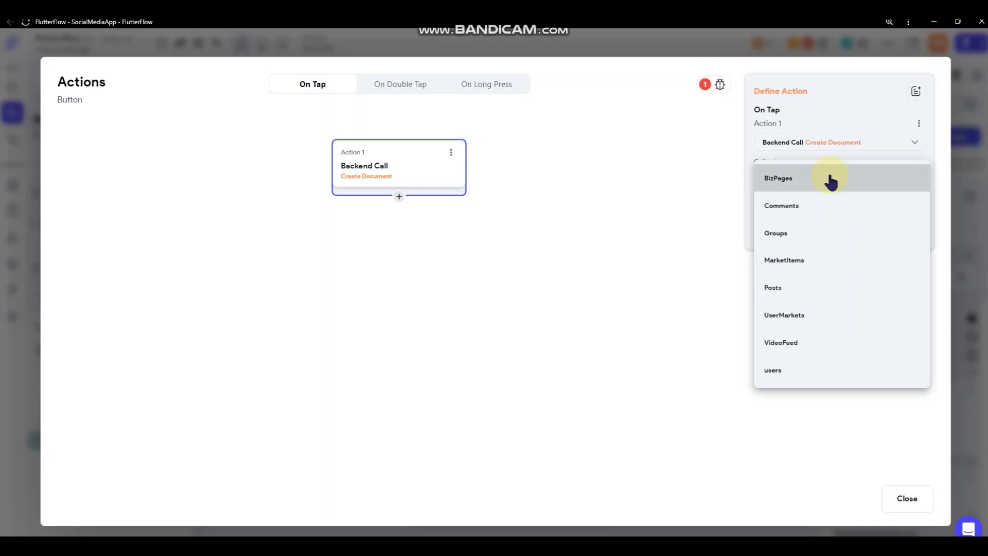
{"action": "left_click", "coordinate": [787, 289]}
- Add the PostID, DateCreated, PostedBy_Ref, Content and Photo fields to the Post button's Create Document action
{"action": "left_click", "coordinate": [808, 218]}
{"action": "left_click", "coordinate": [796, 242]}
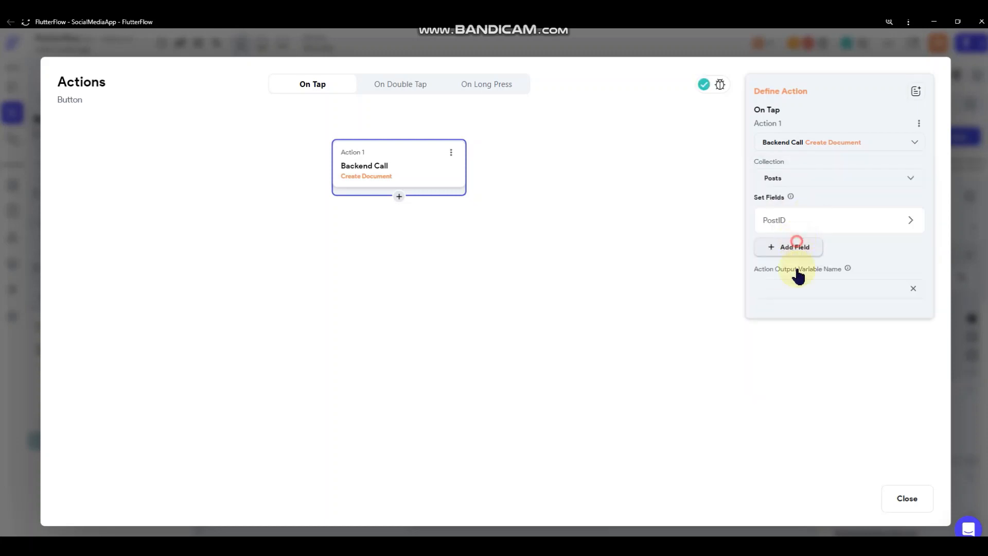
{"action": "left_click", "coordinate": [793, 275]}
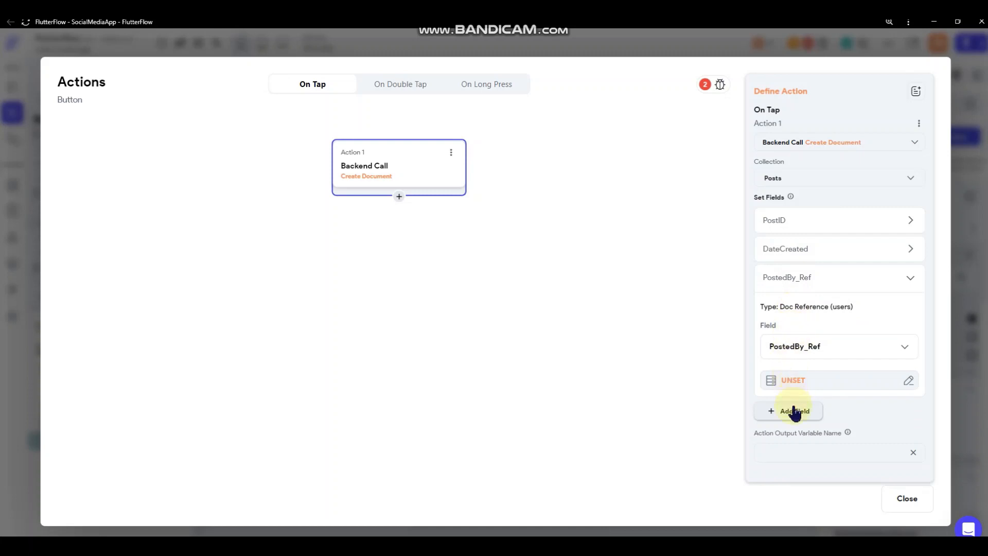
{"action": "left_click", "coordinate": [794, 412]}
{"action": "left_click", "coordinate": [803, 435]}
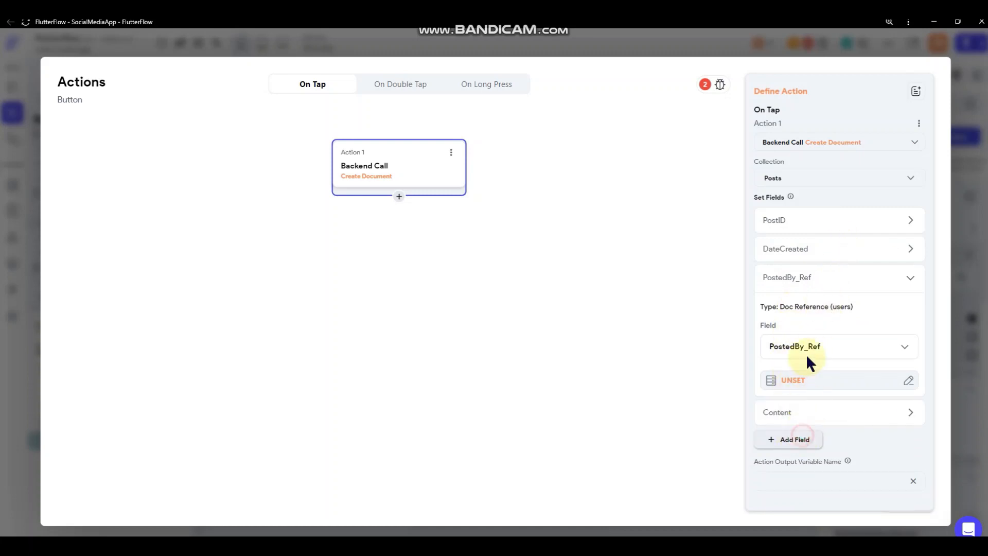
{"action": "scroll", "coordinate": [807, 406], "scroll_direction": "down", "scroll_amount": 1}
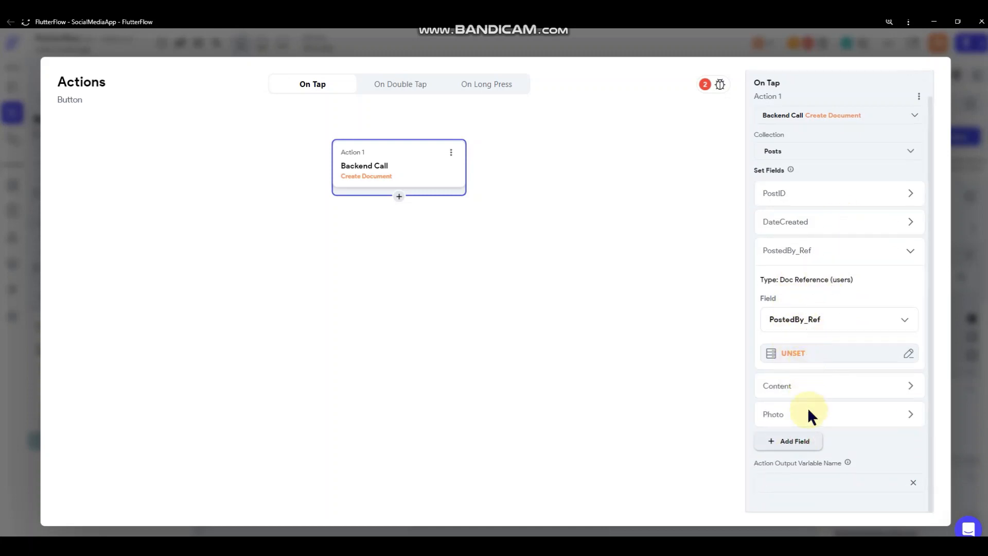
- Remove the Photo, PostedBy_Ref and DateCreated fields from the Create Document action
{"action": "left_click", "coordinate": [882, 416]}
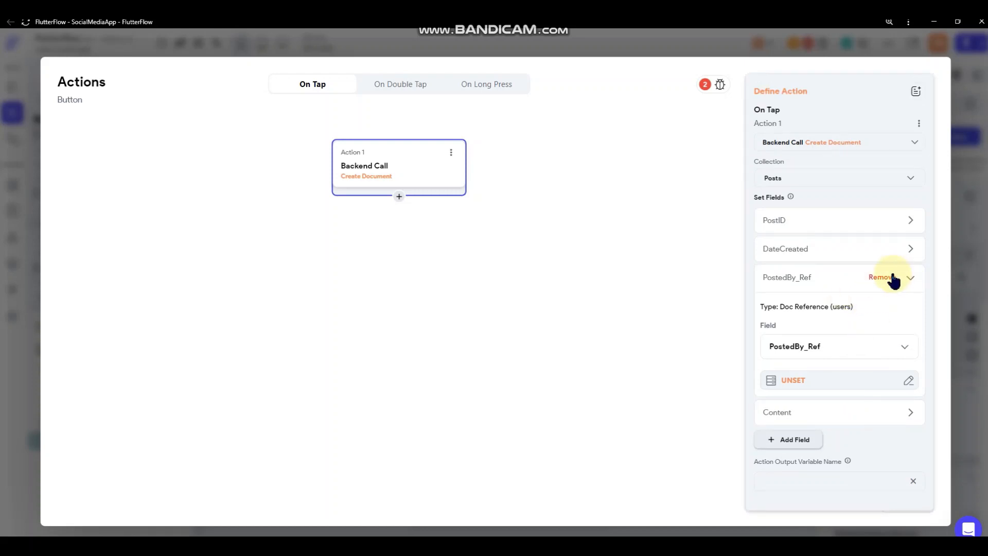
{"action": "left_click", "coordinate": [881, 278]}
{"action": "left_click", "coordinate": [882, 250]}
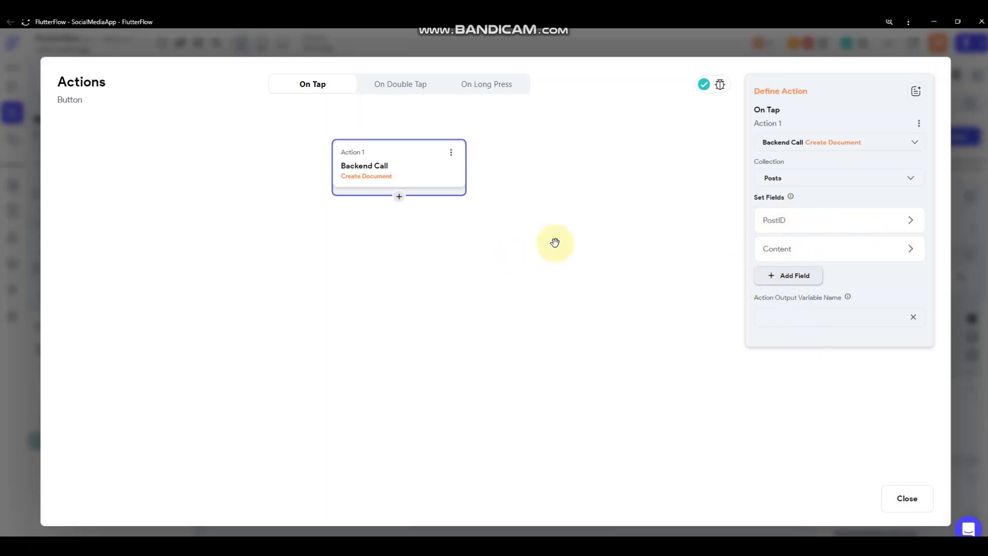
- Examine the field names and data types in the Posts collection's Firestore schema
{"action": "left_click", "coordinate": [780, 220]}
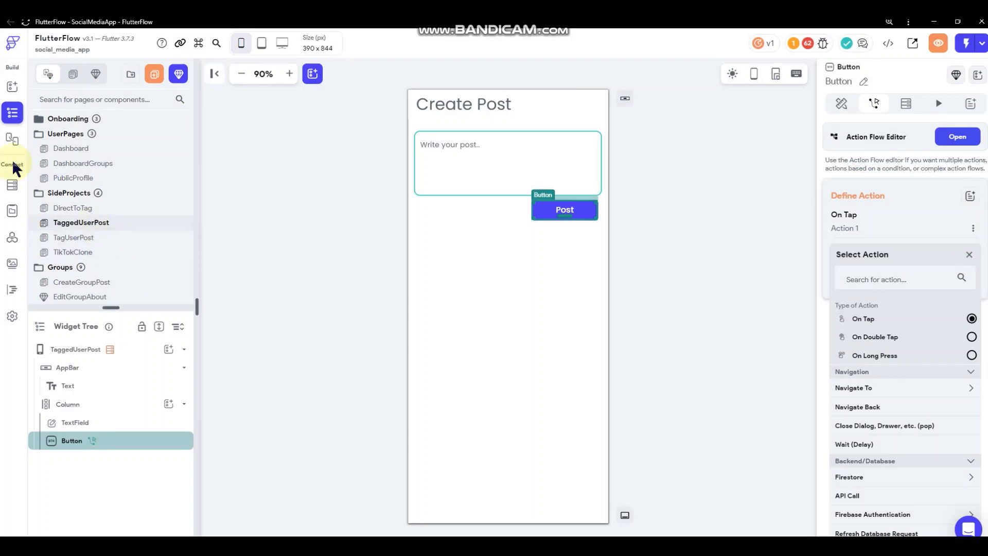
{"action": "left_click", "coordinate": [11, 186]}
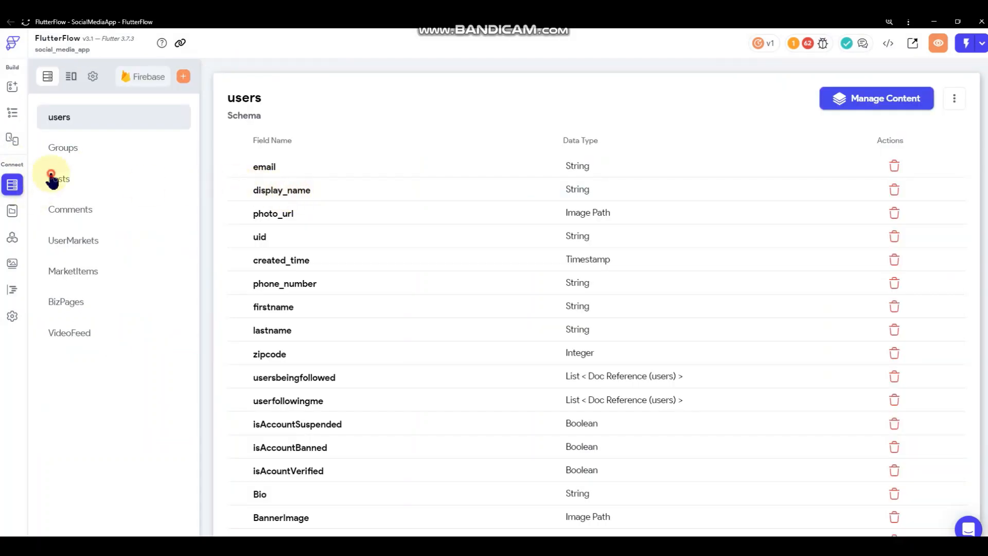
{"action": "left_click", "coordinate": [51, 178]}
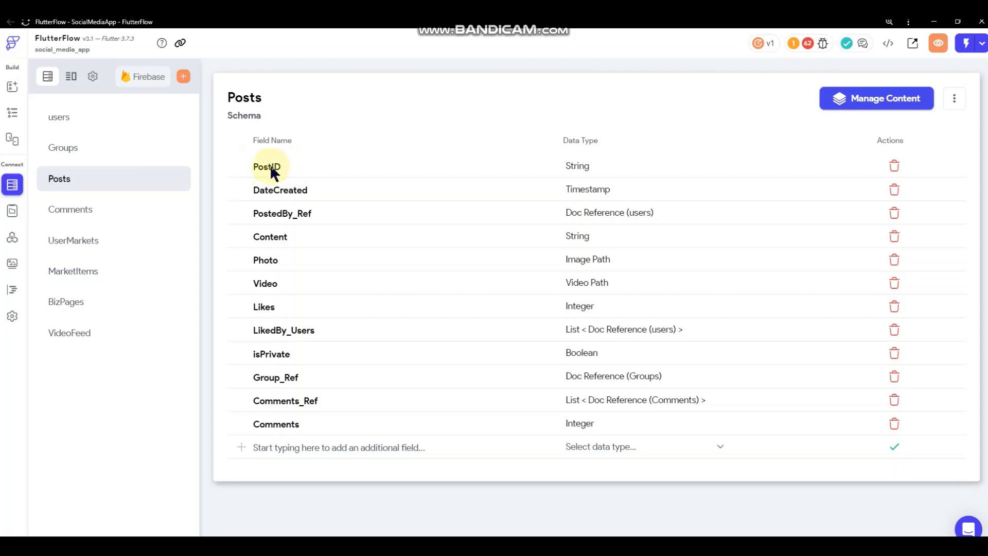
- Return to the TaggedUserPost page and set the Create Document action's Content field from the "Write your post.." TextField's widget state
{"action": "left_click", "coordinate": [12, 116]}
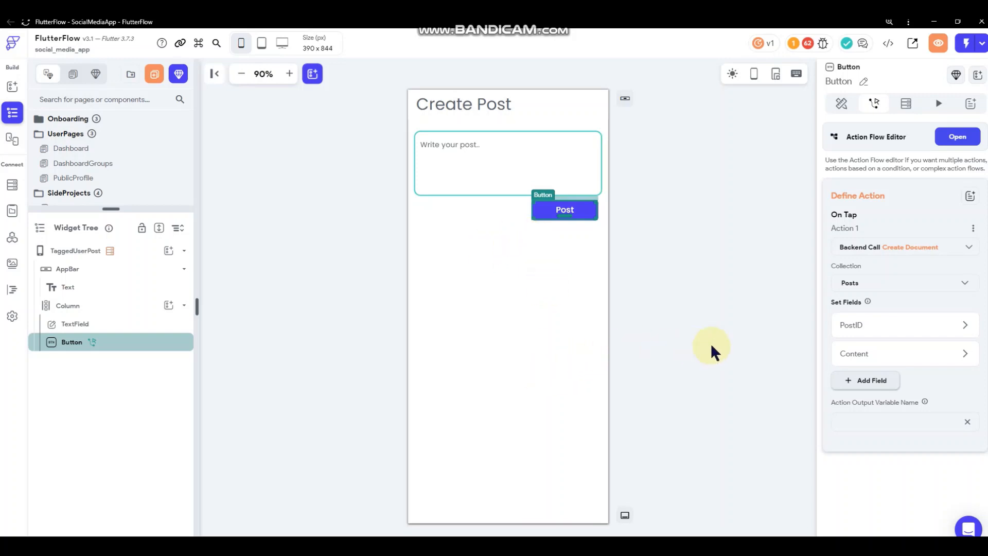
{"action": "left_click", "coordinate": [863, 328]}
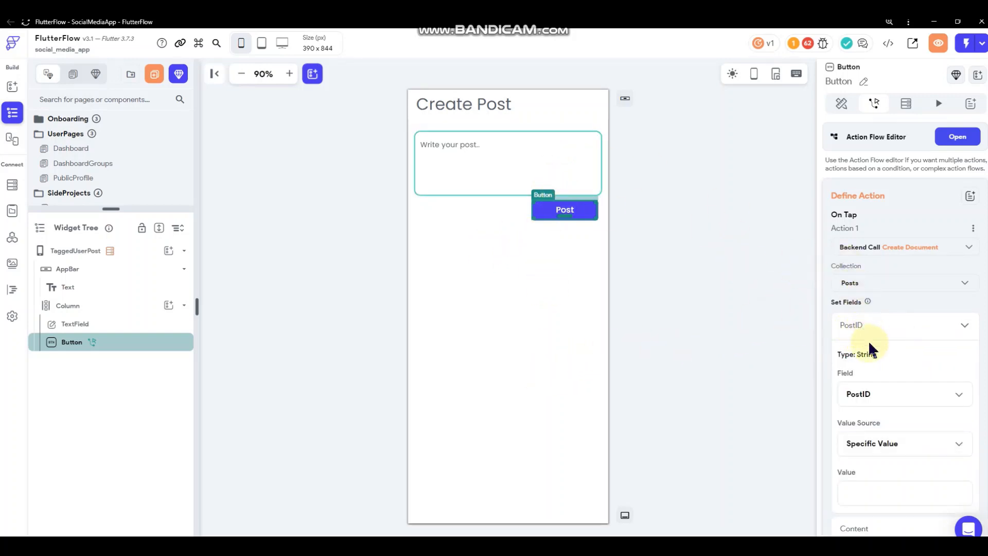
{"action": "scroll", "coordinate": [873, 347], "scroll_direction": "down", "scroll_amount": 2}
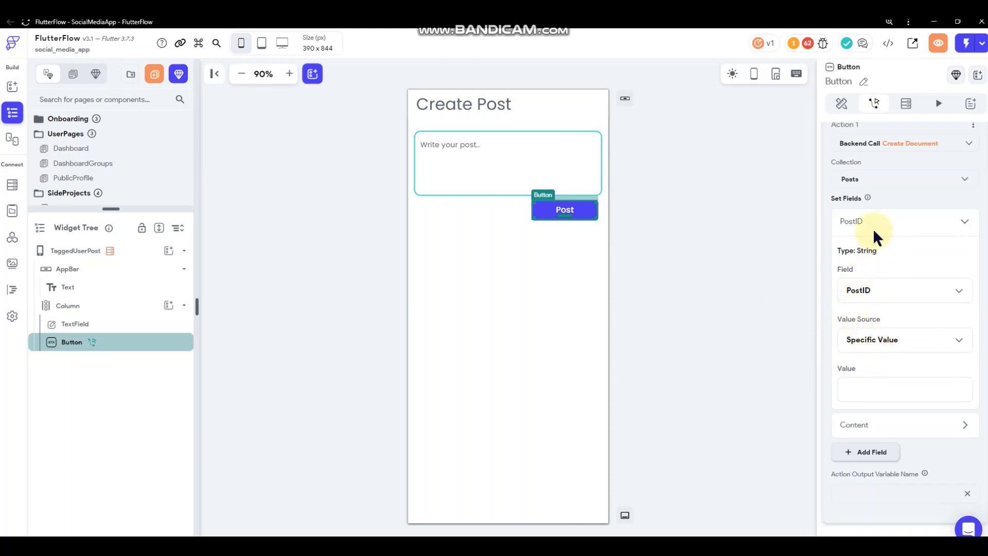
{"action": "left_click", "coordinate": [872, 228]}
{"action": "left_click", "coordinate": [872, 353]}
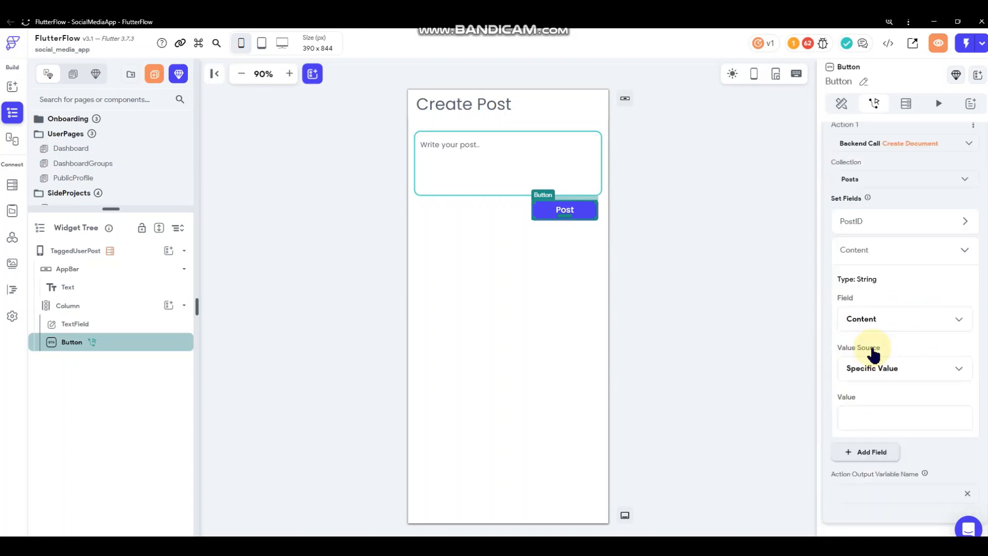
{"action": "left_click", "coordinate": [875, 363]}
{"action": "left_click", "coordinate": [875, 379]}
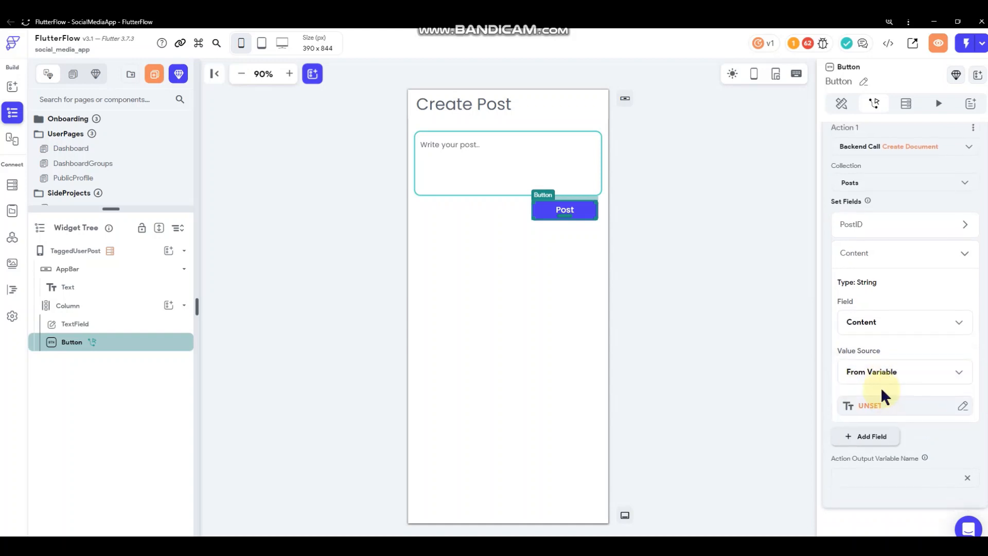
{"action": "left_click", "coordinate": [873, 406]}
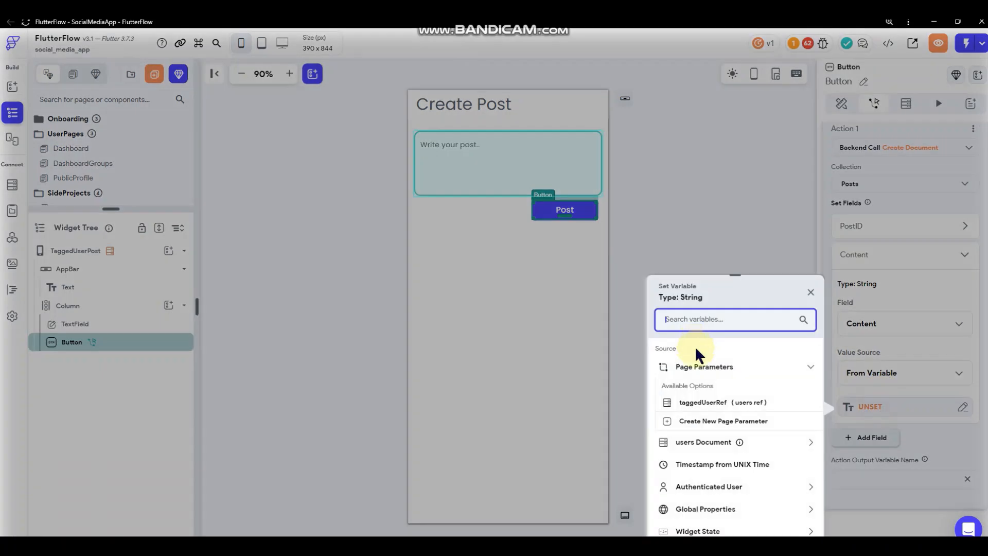
{"action": "scroll", "coordinate": [714, 461], "scroll_direction": "down", "scroll_amount": 1}
{"action": "left_click", "coordinate": [708, 481]}
{"action": "scroll", "coordinate": [718, 435], "scroll_direction": "down", "scroll_amount": 3}
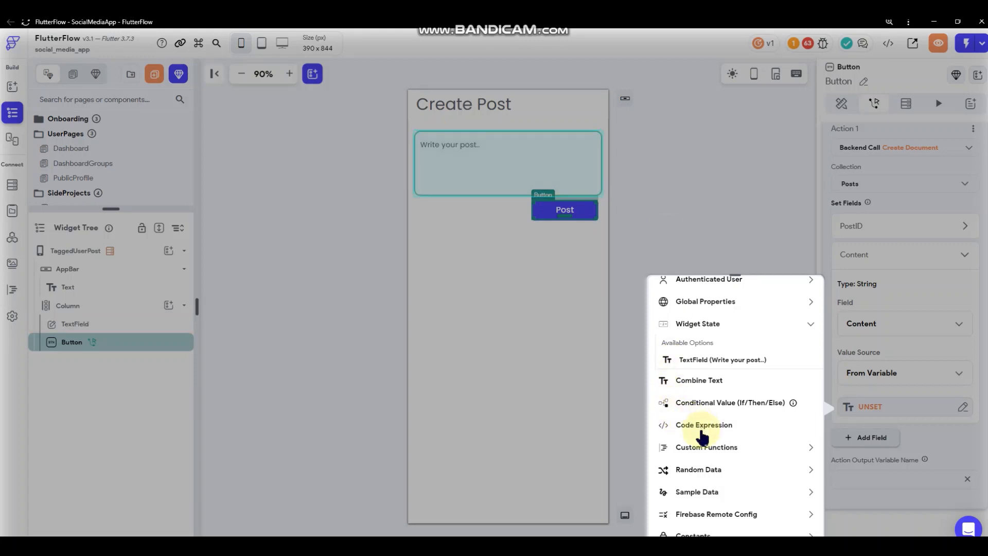
{"action": "left_click", "coordinate": [705, 360]}
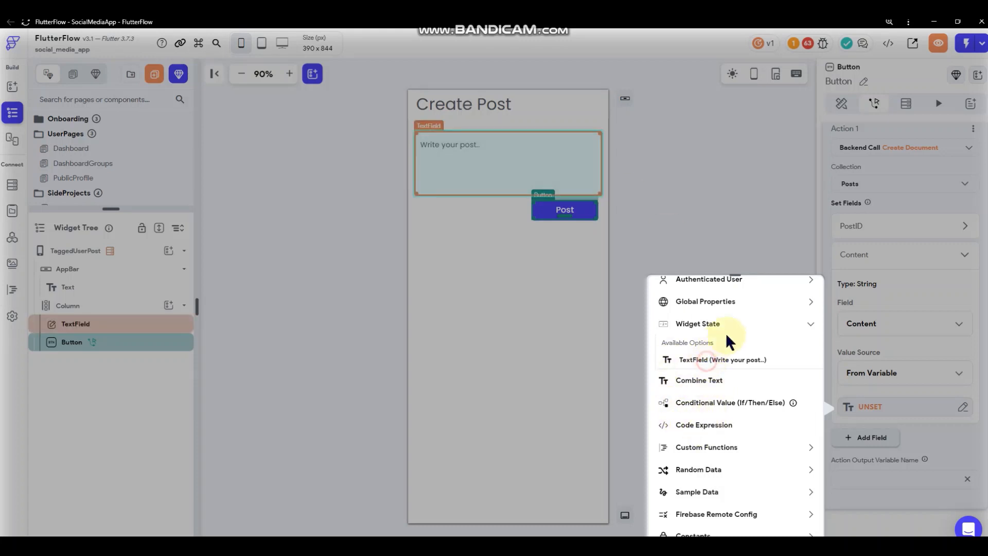
{"action": "left_click", "coordinate": [701, 248]}
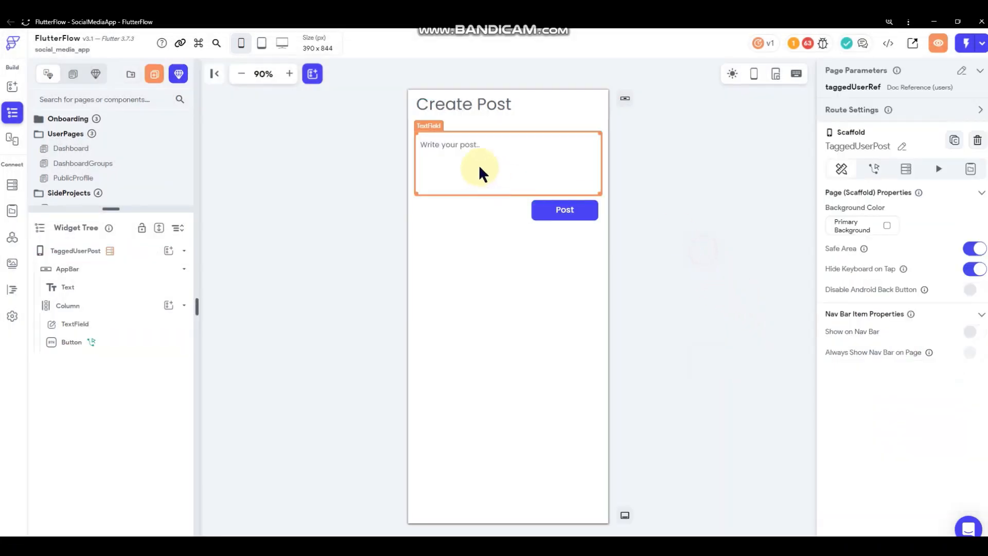
- Add a Trigger Push Notification action after Create Document in the Post button's On Tap action flow
{"action": "left_click", "coordinate": [587, 216]}
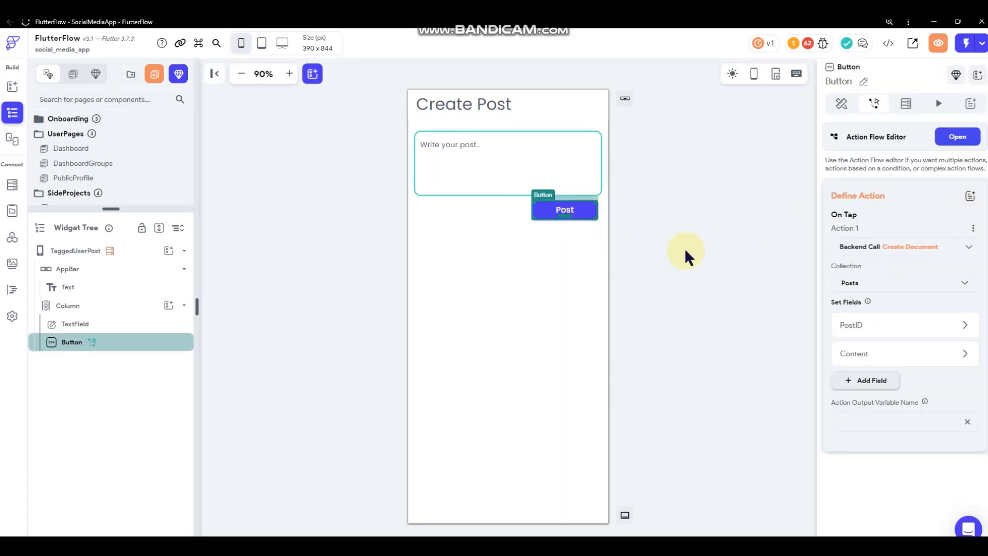
{"action": "left_click", "coordinate": [954, 138]}
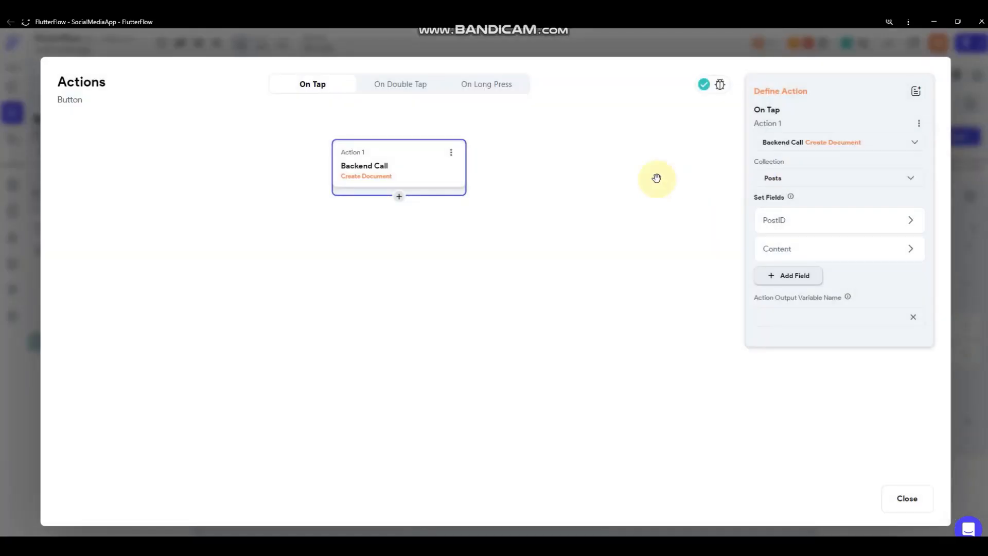
{"action": "left_click", "coordinate": [791, 220]}
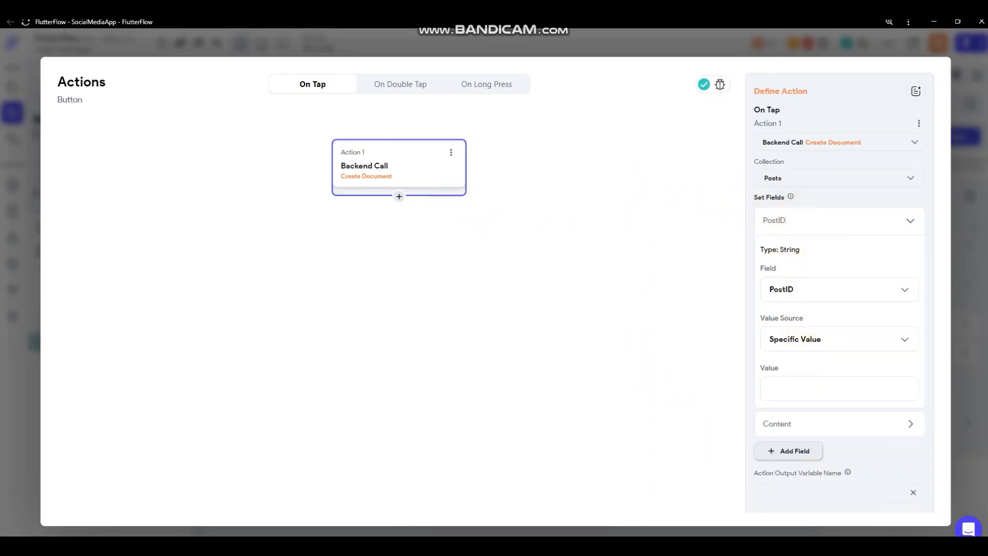
{"action": "left_click", "coordinate": [399, 196]}
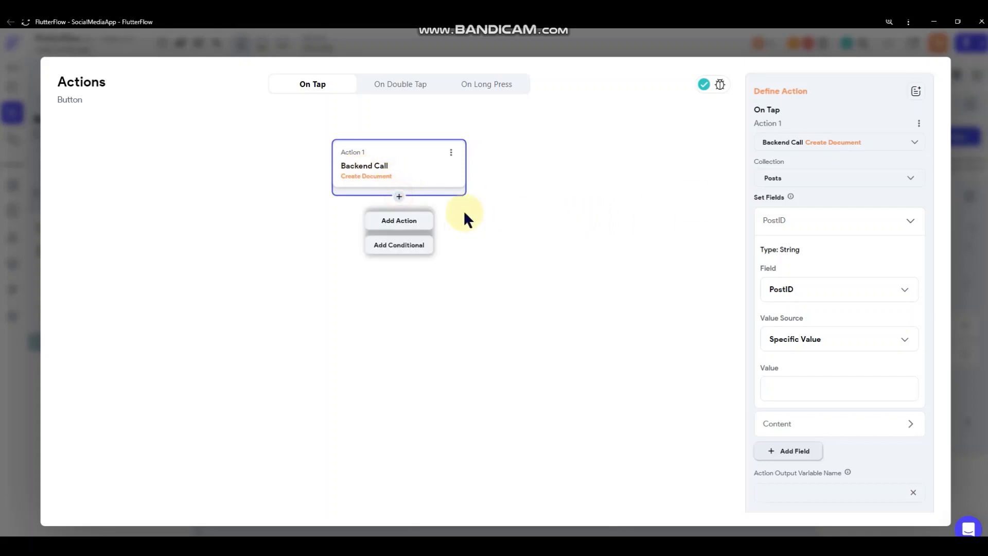
{"action": "left_click", "coordinate": [425, 225]}
{"action": "scroll", "coordinate": [830, 250], "scroll_direction": "down", "scroll_amount": 7}
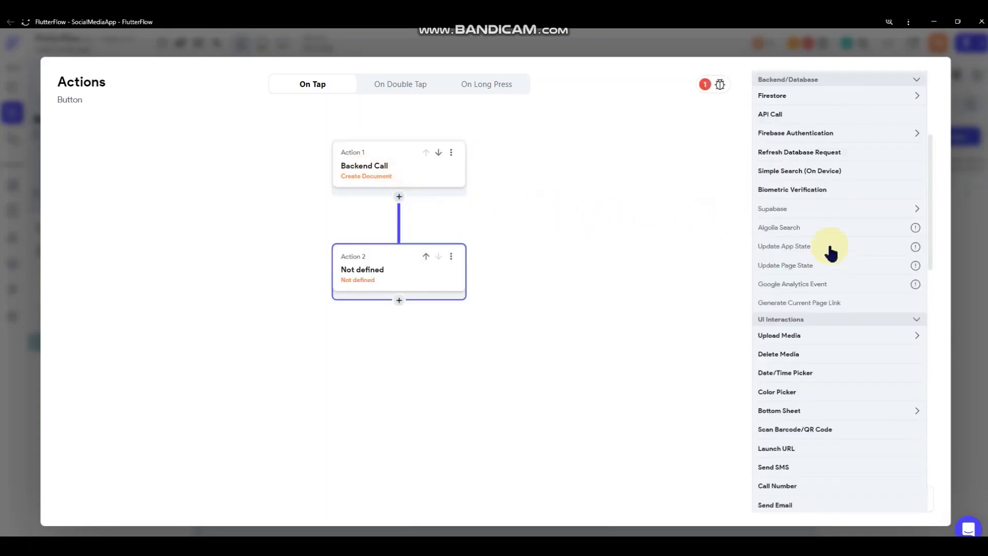
{"action": "scroll", "coordinate": [831, 252], "scroll_direction": "down", "scroll_amount": 10}
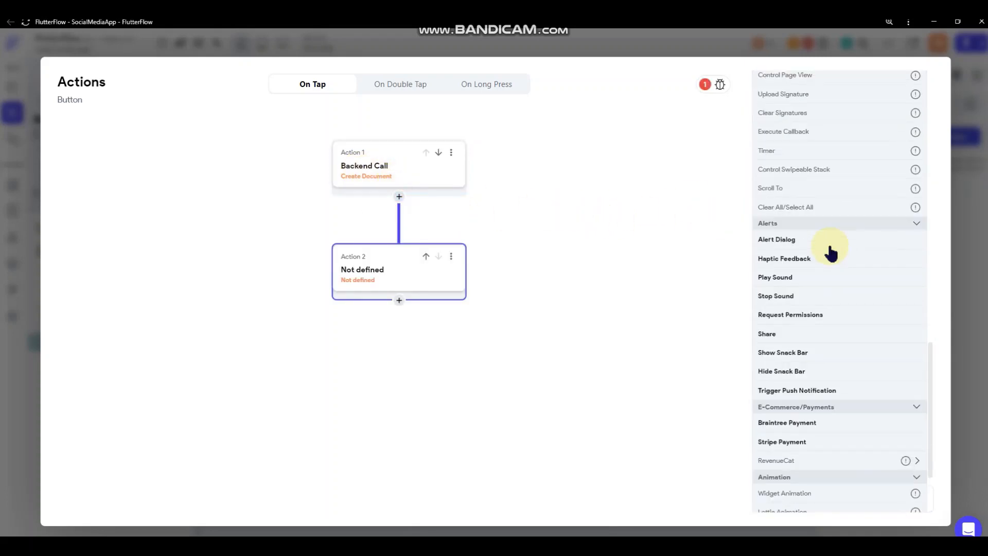
{"action": "left_click", "coordinate": [790, 391]}
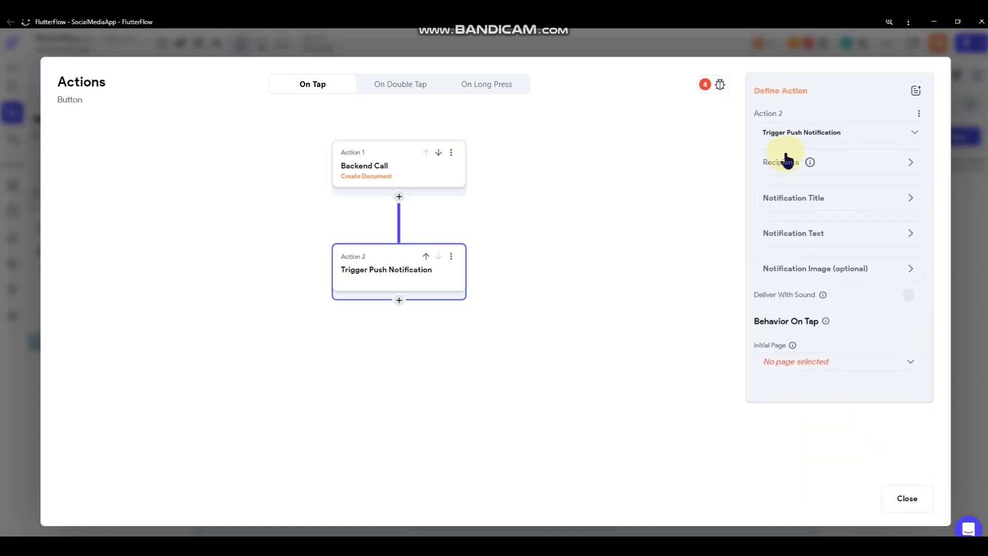
- Set the push notification's audience to Single Recipient, using the taggedUserRef page parameter
{"action": "left_click", "coordinate": [828, 164]}
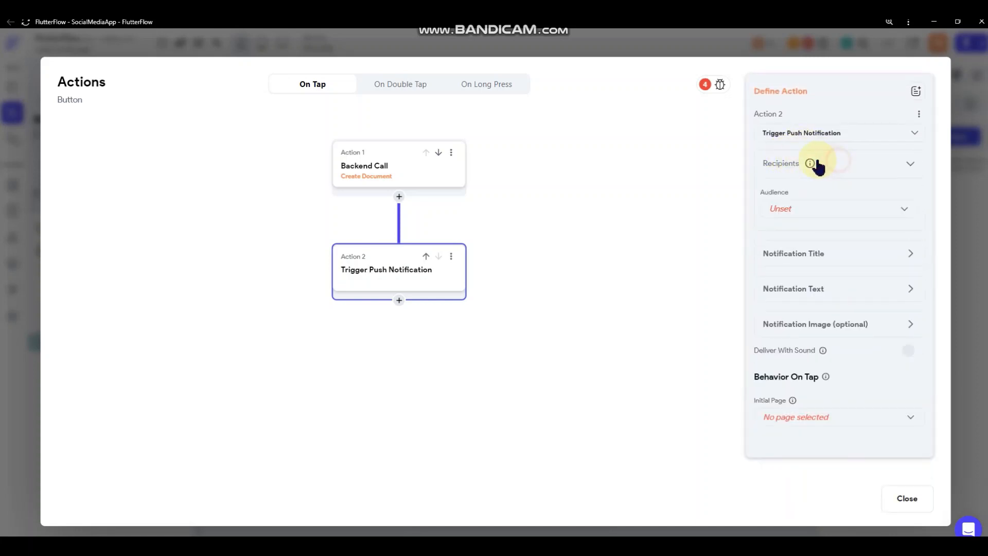
{"action": "left_click", "coordinate": [786, 210]}
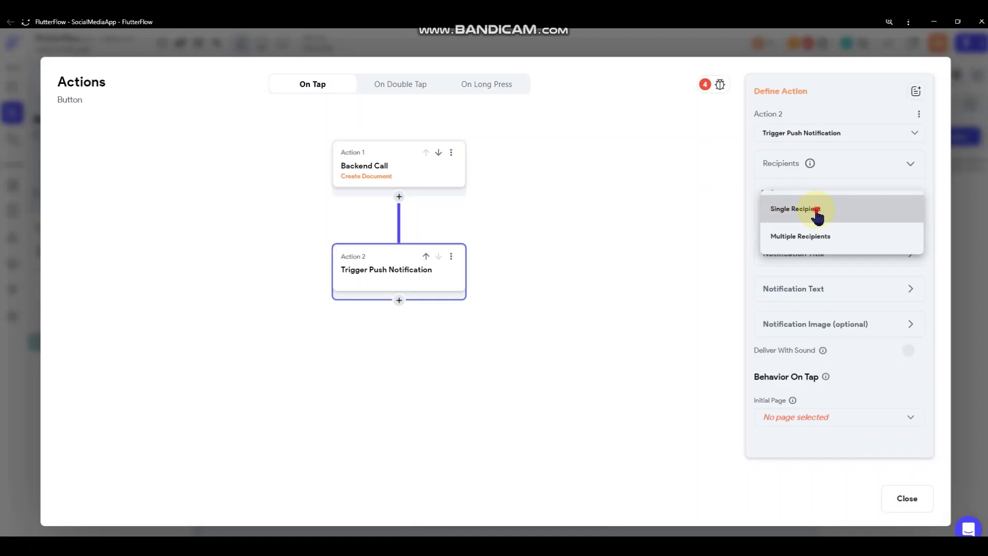
{"action": "left_click", "coordinate": [817, 216]}
{"action": "left_click", "coordinate": [813, 237]}
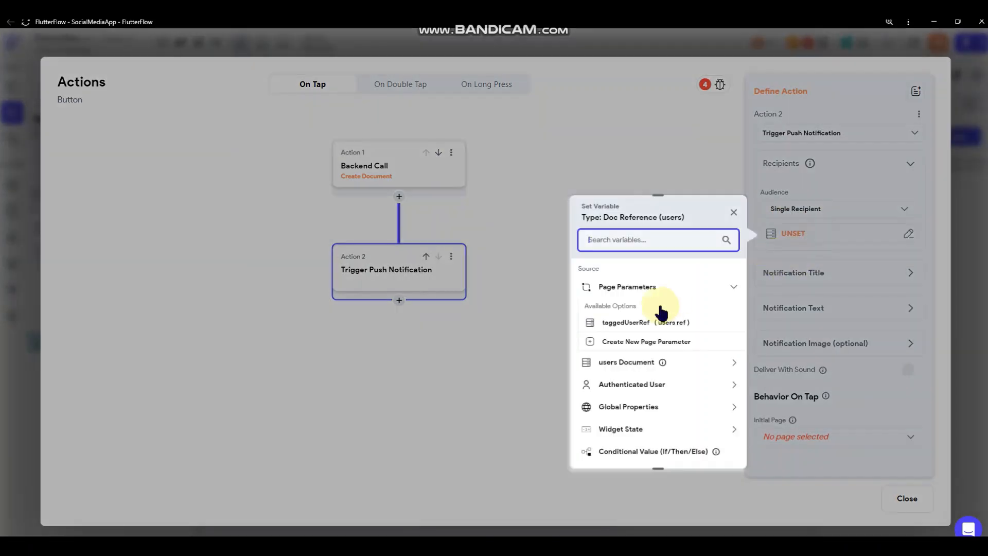
{"action": "left_click", "coordinate": [633, 323]}
{"action": "left_click", "coordinate": [717, 449]}
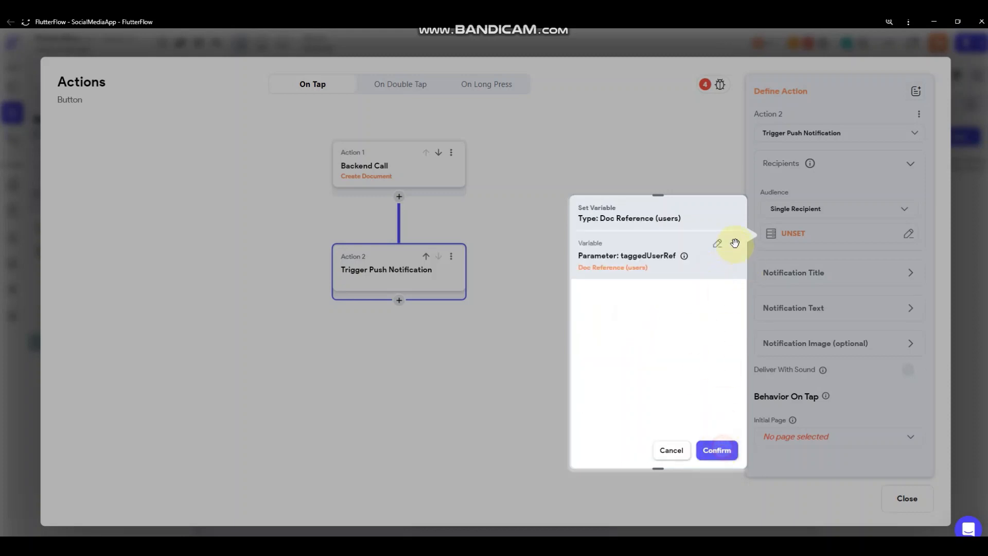
- Set the notification title to "New post tag!"
{"action": "left_click", "coordinate": [806, 272]}
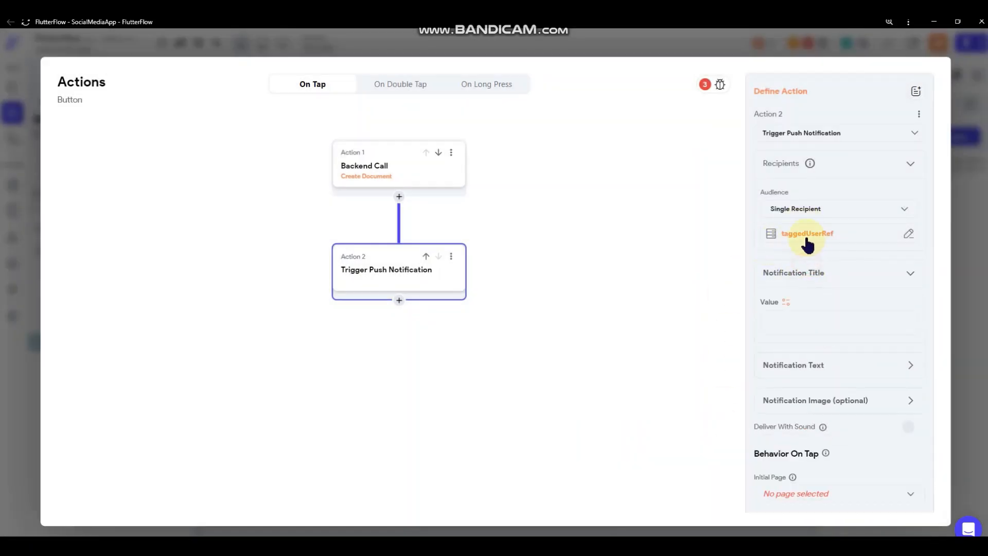
{"action": "scroll", "coordinate": [779, 271], "scroll_direction": "down", "scroll_amount": 1}
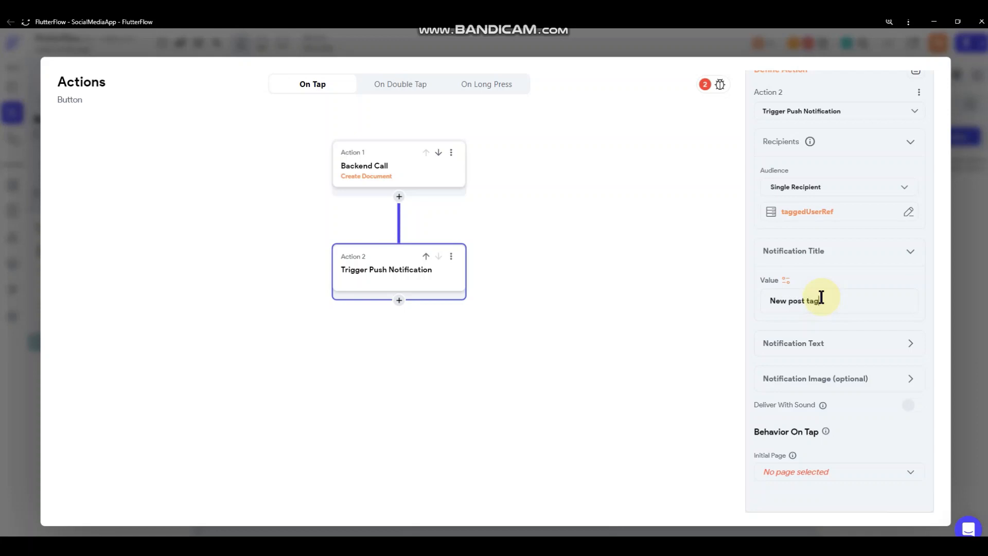
{"action": "type", "text": "!"}
- Bind the notification text to a Combine Text variable with the authenticated user's Display Name as Text 1
{"action": "left_click", "coordinate": [823, 343]}
{"action": "left_click", "coordinate": [786, 373]}
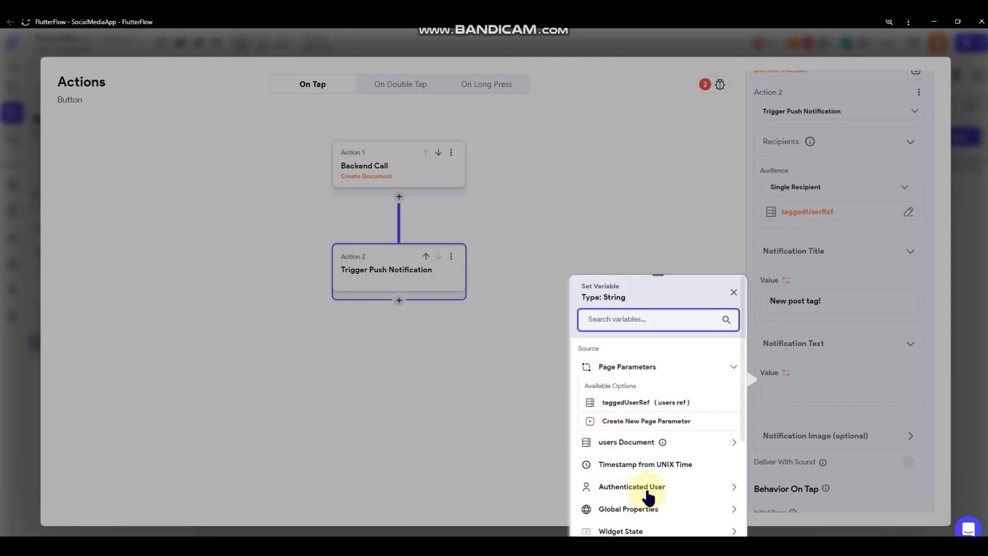
{"action": "scroll", "coordinate": [647, 497], "scroll_direction": "down", "scroll_amount": 3}
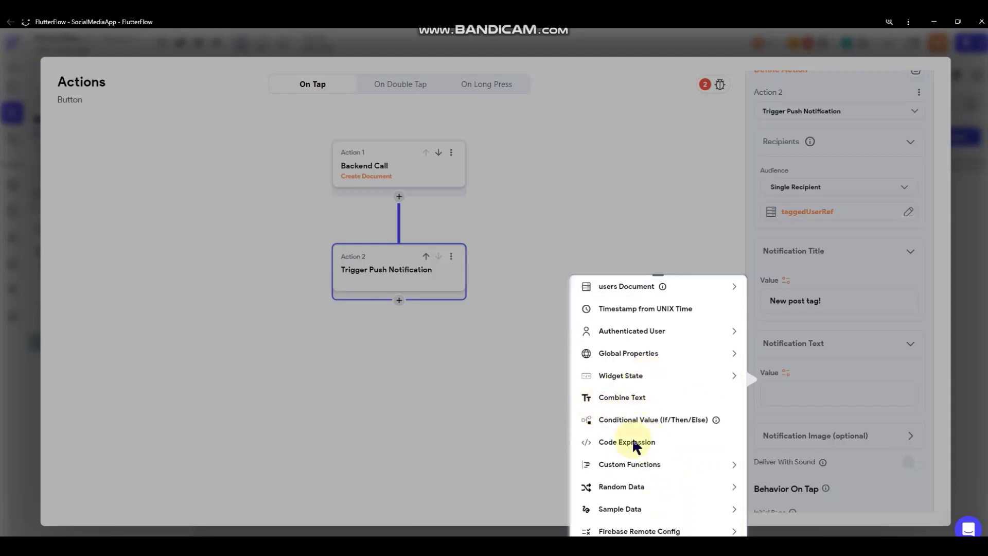
{"action": "left_click", "coordinate": [622, 400]}
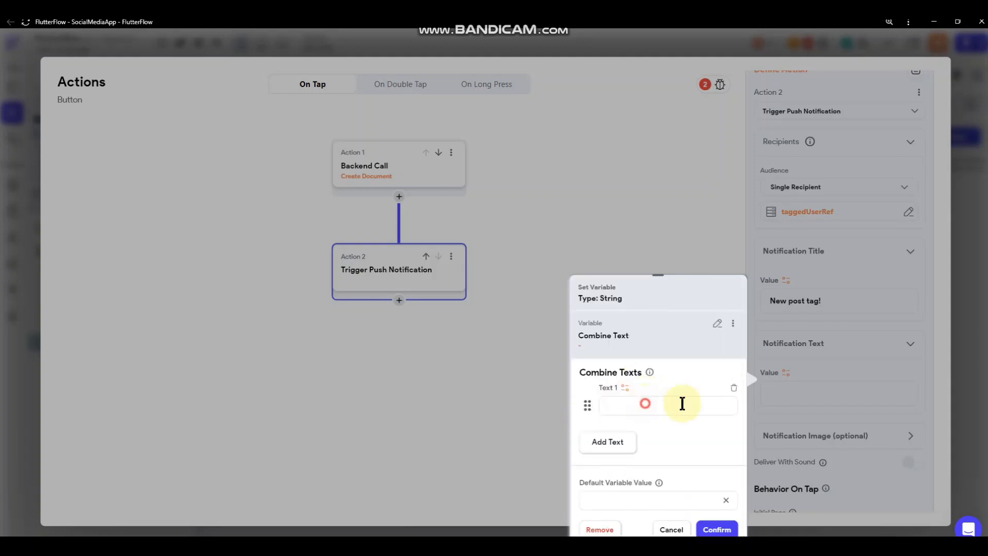
{"action": "left_click", "coordinate": [625, 387]}
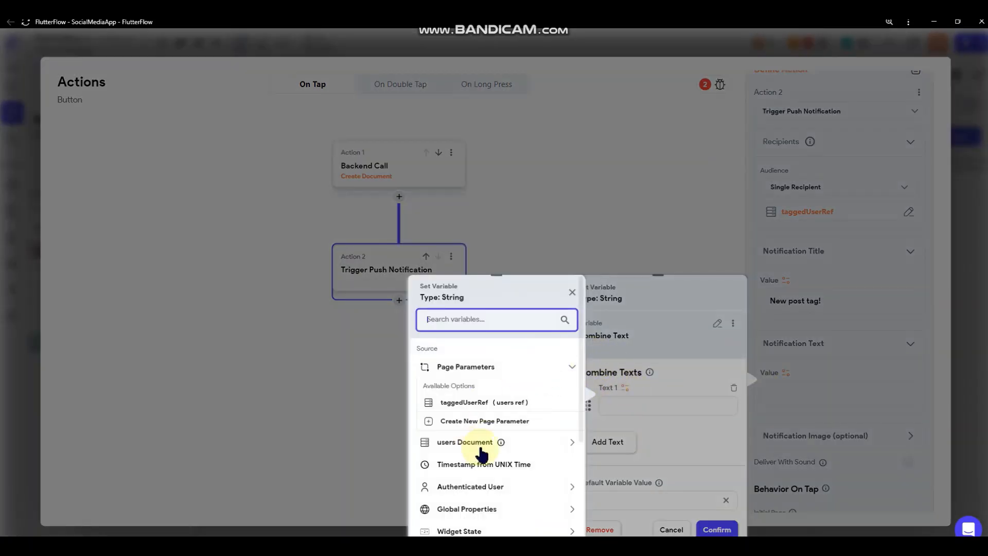
{"action": "scroll", "coordinate": [486, 460], "scroll_direction": "down", "scroll_amount": 1}
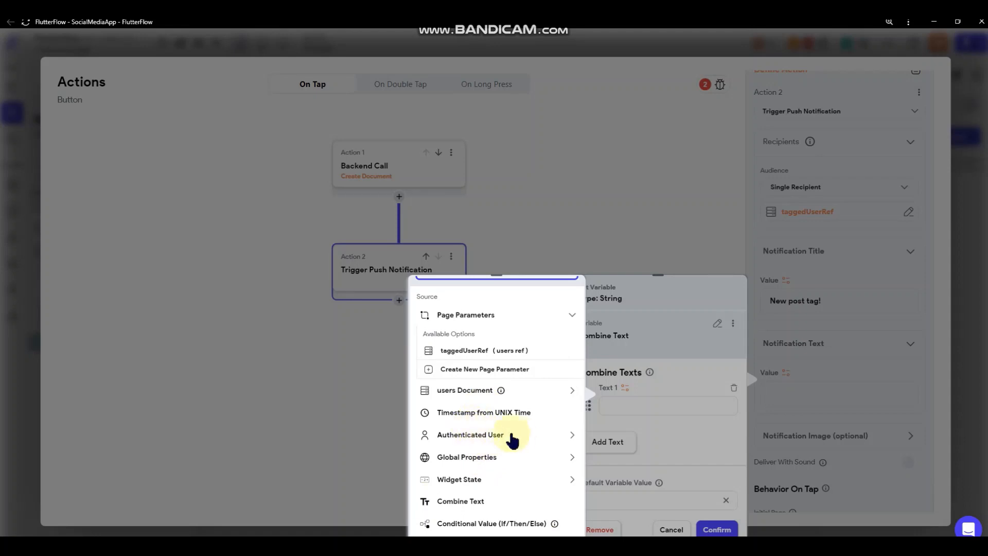
{"action": "left_click", "coordinate": [518, 436]}
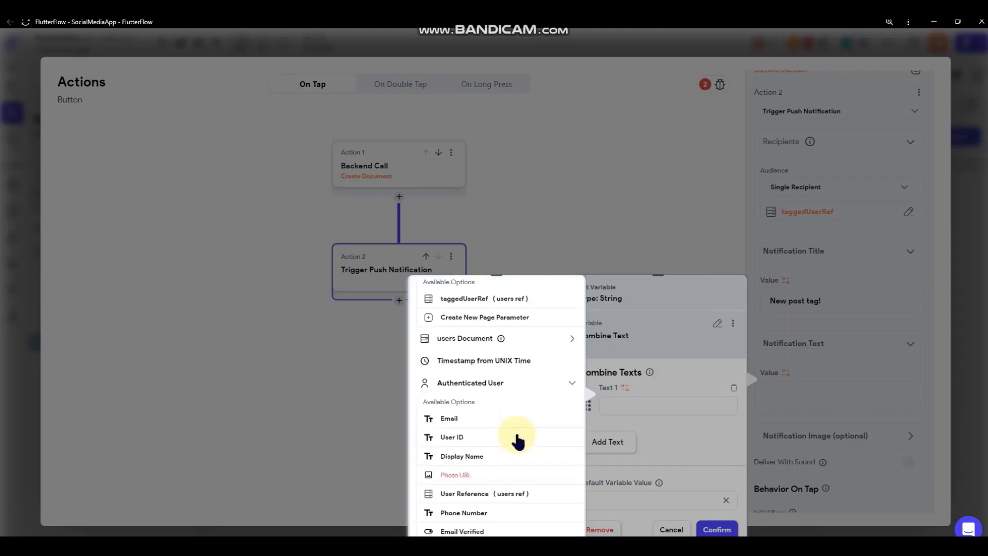
{"action": "left_click", "coordinate": [470, 456]}
- Add "tagged you in a post. Tap here to view it" as Text 2 and confirm the combined notification text
{"action": "left_click", "coordinate": [597, 442]}
{"action": "left_click", "coordinate": [640, 442]}
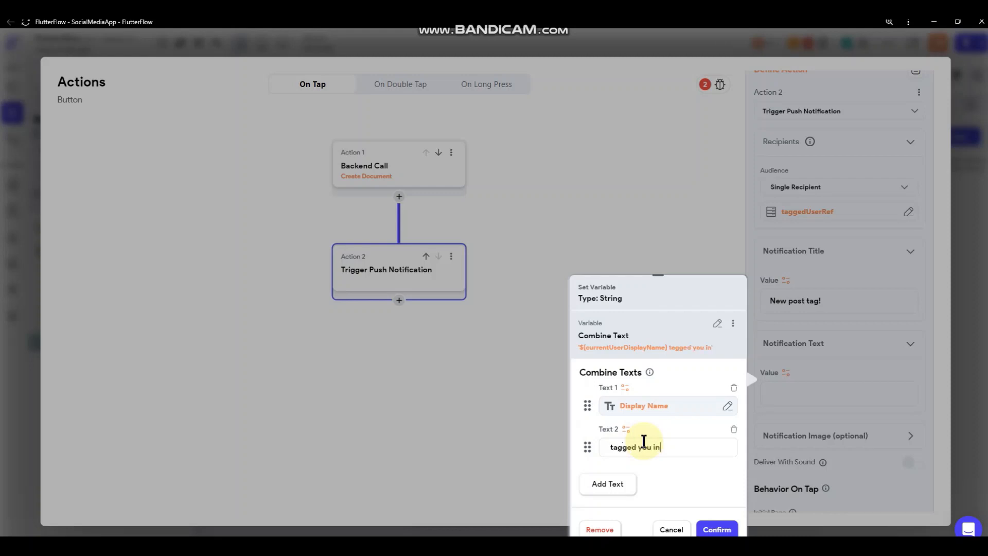
{"action": "type", "text": "T"}
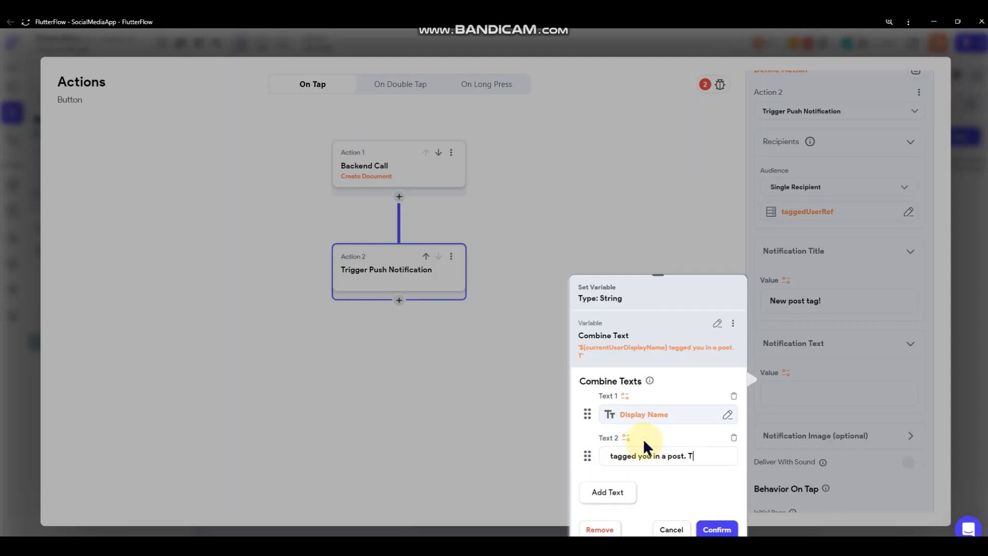
{"action": "type", "text": "ap here to view it"}
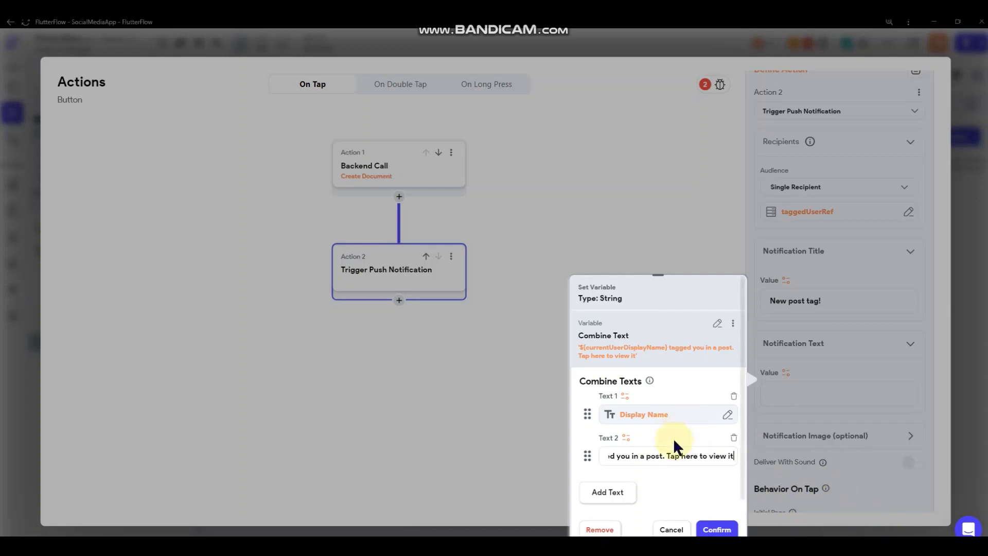
{"action": "left_click", "coordinate": [687, 457]}
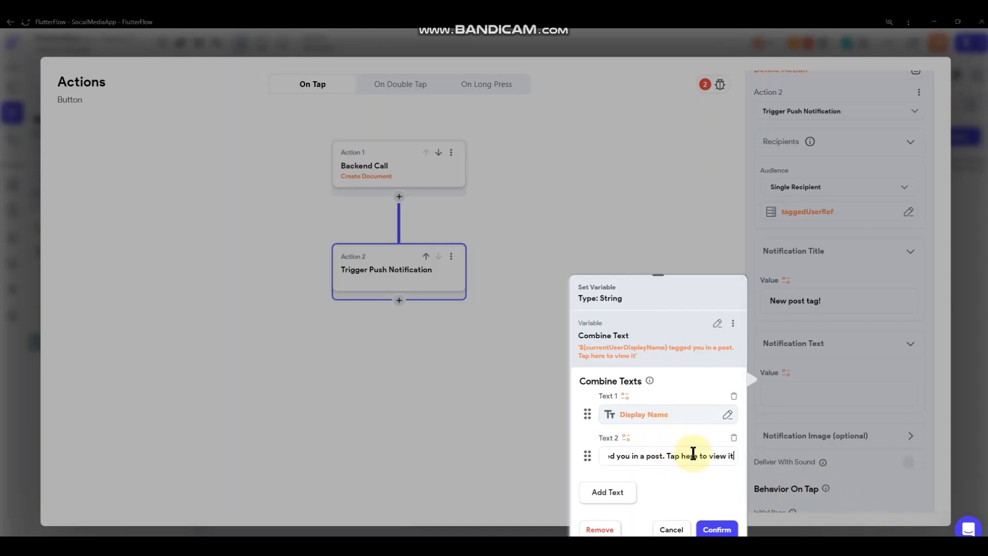
{"action": "double_click", "coordinate": [673, 456]}
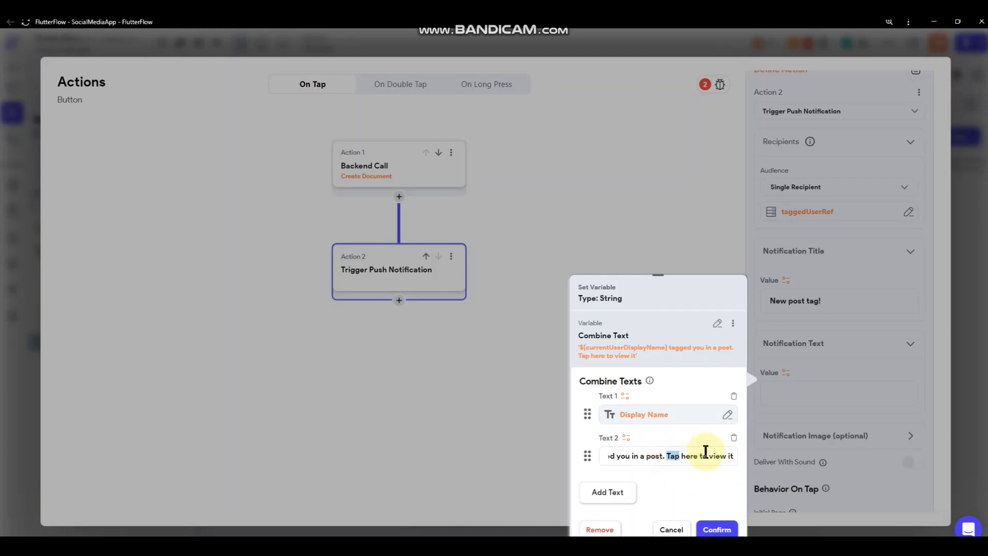
{"action": "left_click", "coordinate": [716, 528]}
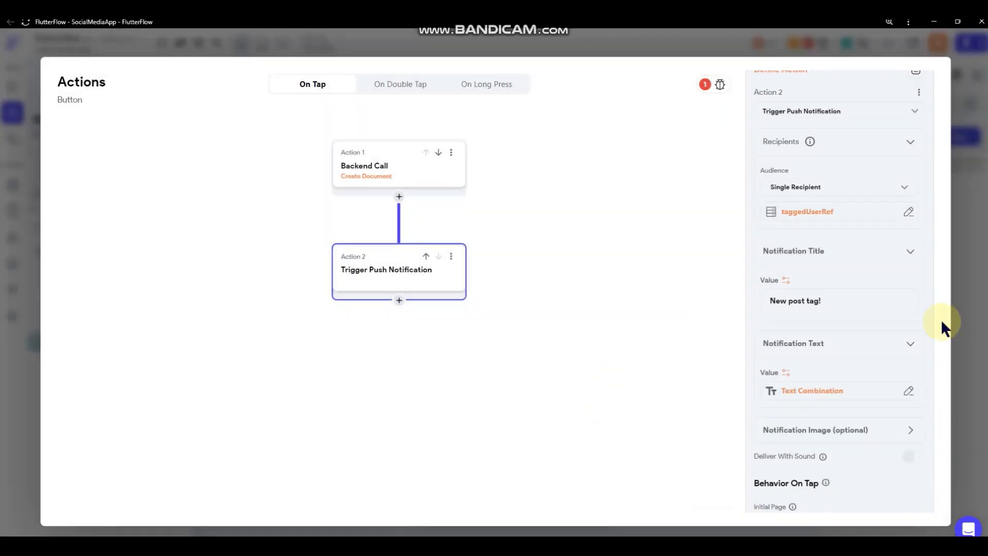
{"action": "scroll", "coordinate": [836, 323], "scroll_direction": "down", "scroll_amount": 1}
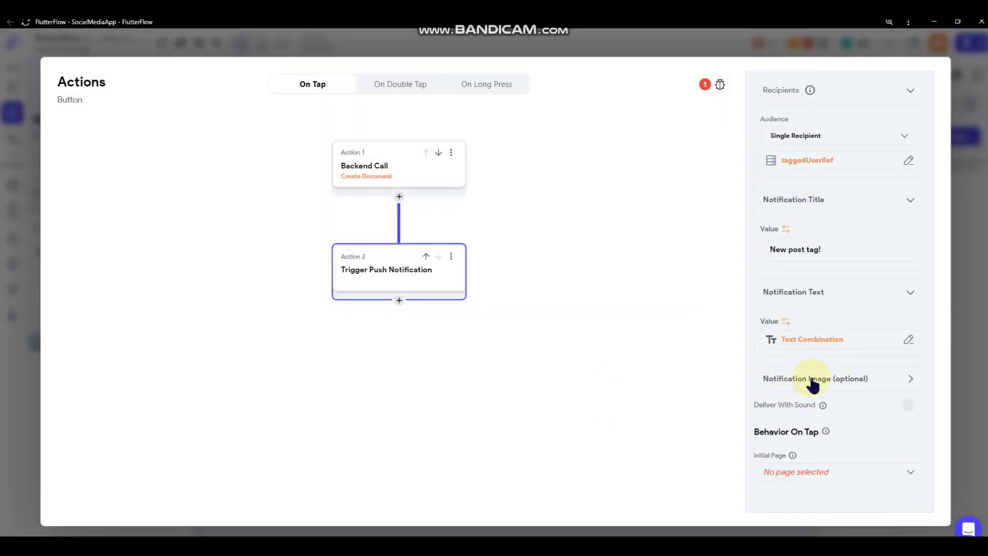
- Set the notification image to the authenticated user's Photo URL and turn on Deliver With Sound
{"action": "left_click", "coordinate": [772, 377]}
{"action": "left_click", "coordinate": [786, 408]}
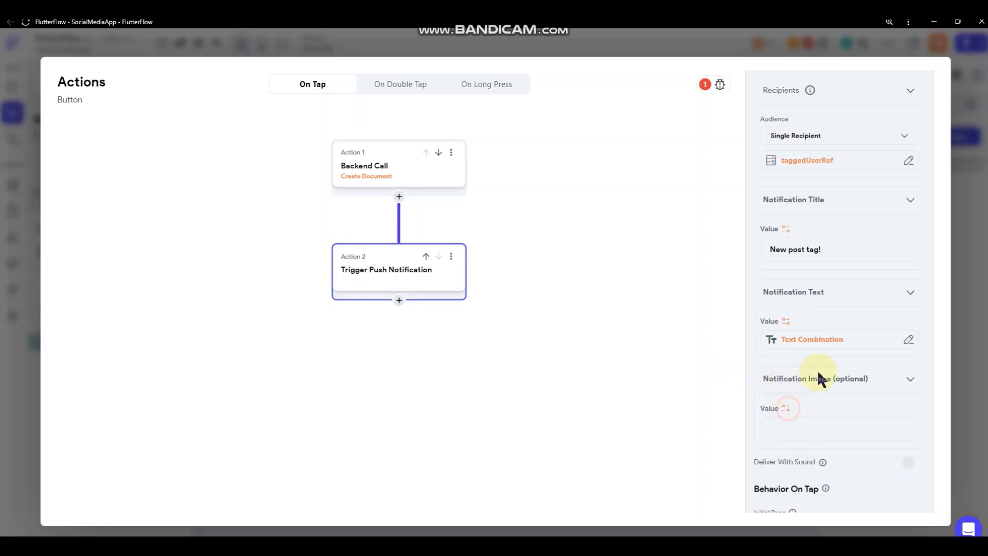
{"action": "left_click", "coordinate": [679, 465]}
{"action": "scroll", "coordinate": [669, 399], "scroll_direction": "down", "scroll_amount": 2}
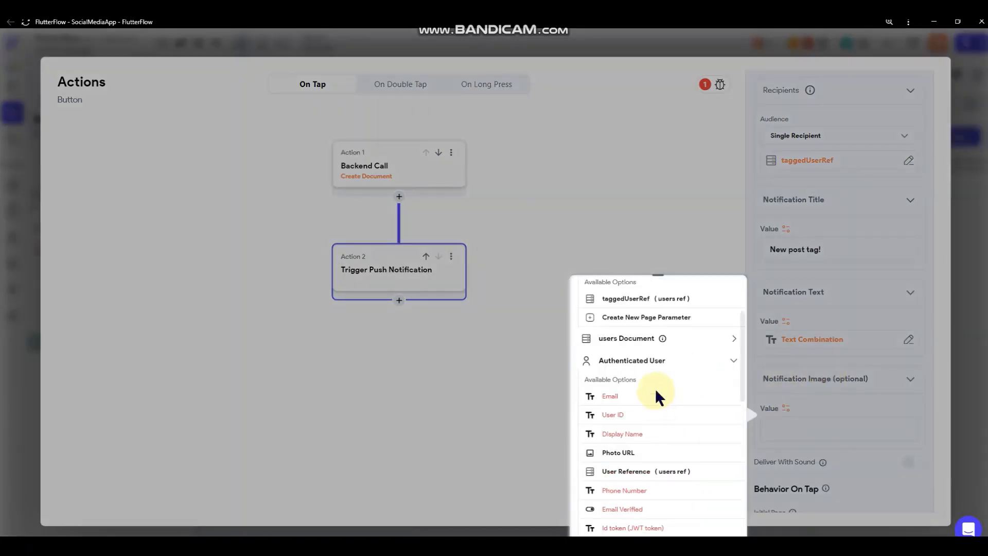
{"action": "left_click", "coordinate": [620, 454]}
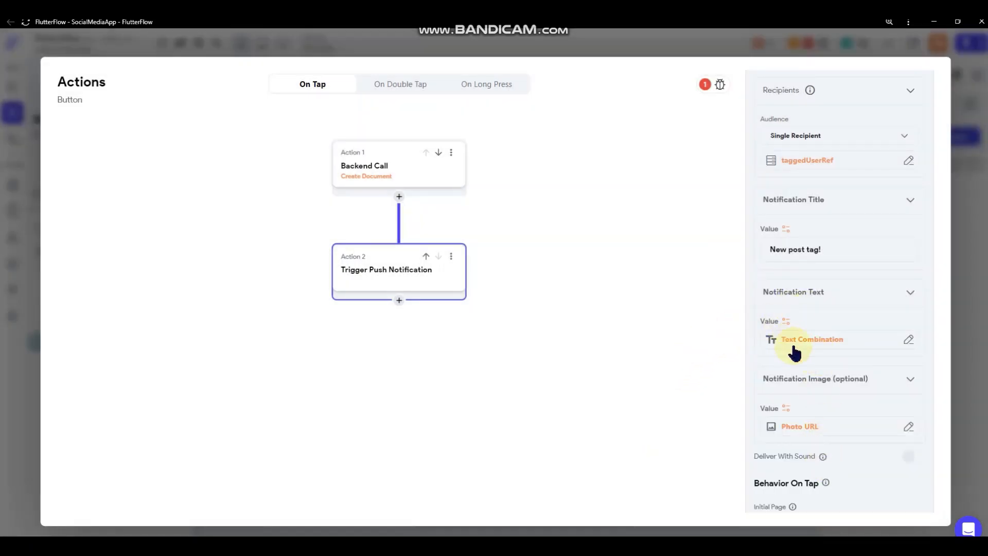
{"action": "scroll", "coordinate": [868, 321], "scroll_direction": "down", "scroll_amount": 1}
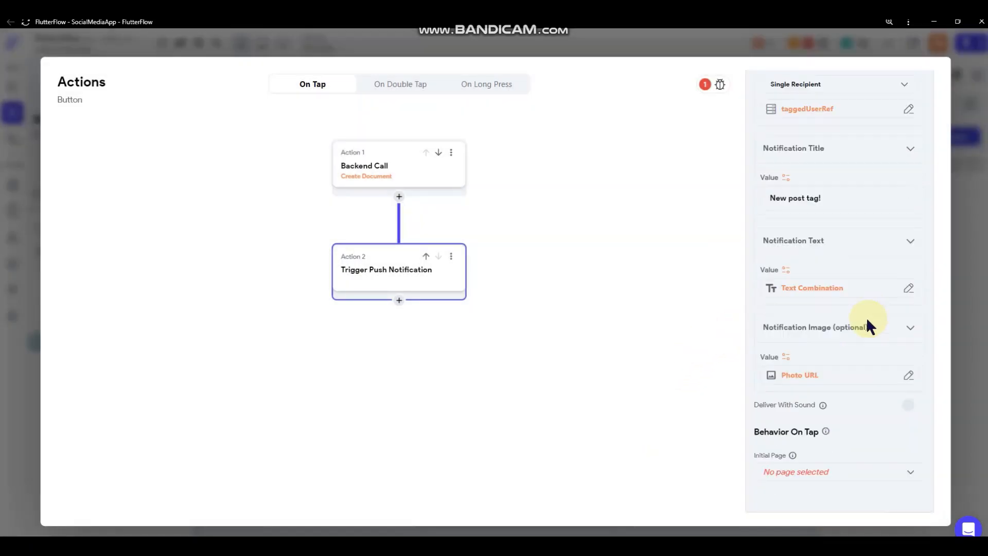
{"action": "left_click", "coordinate": [909, 406]}
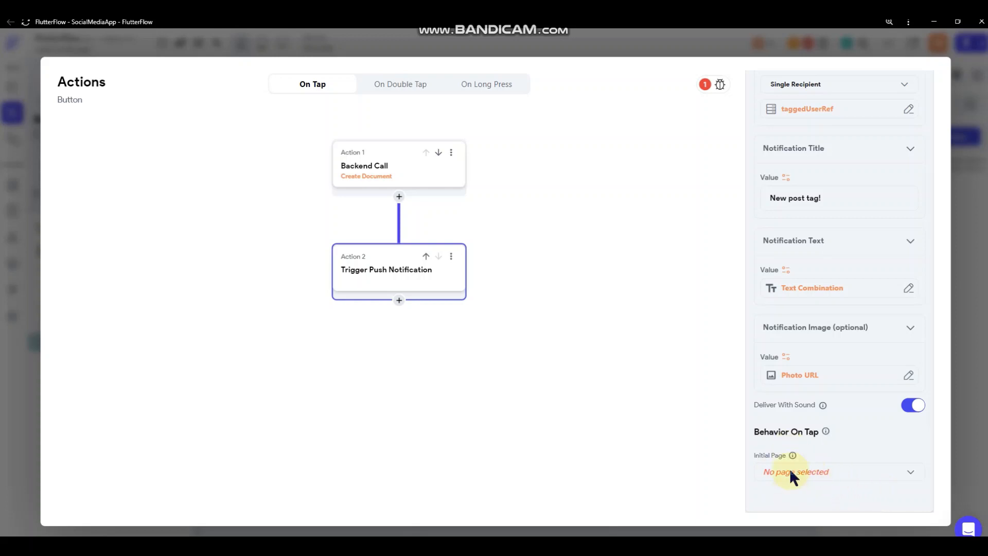
- Check the push notification action's reported issue and set its Initial Page to DirectToTag
{"action": "left_click", "coordinate": [720, 85]}
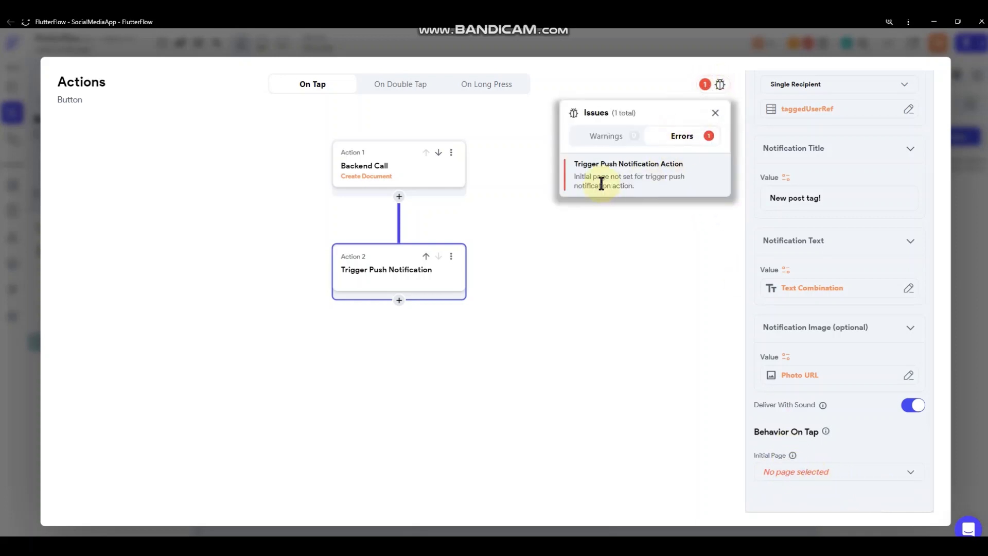
{"action": "left_click", "coordinate": [677, 337]}
{"action": "left_click", "coordinate": [859, 472]}
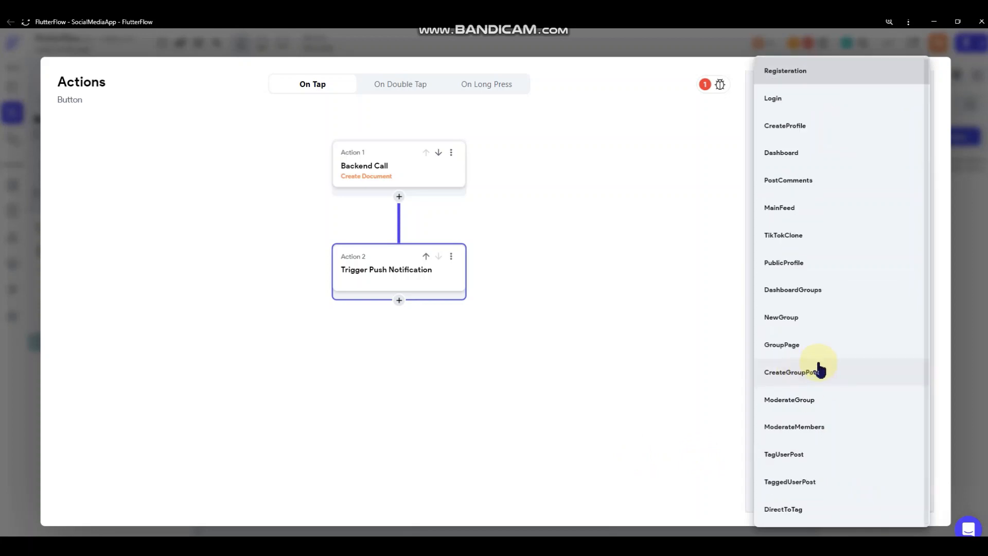
{"action": "left_click", "coordinate": [789, 510]}
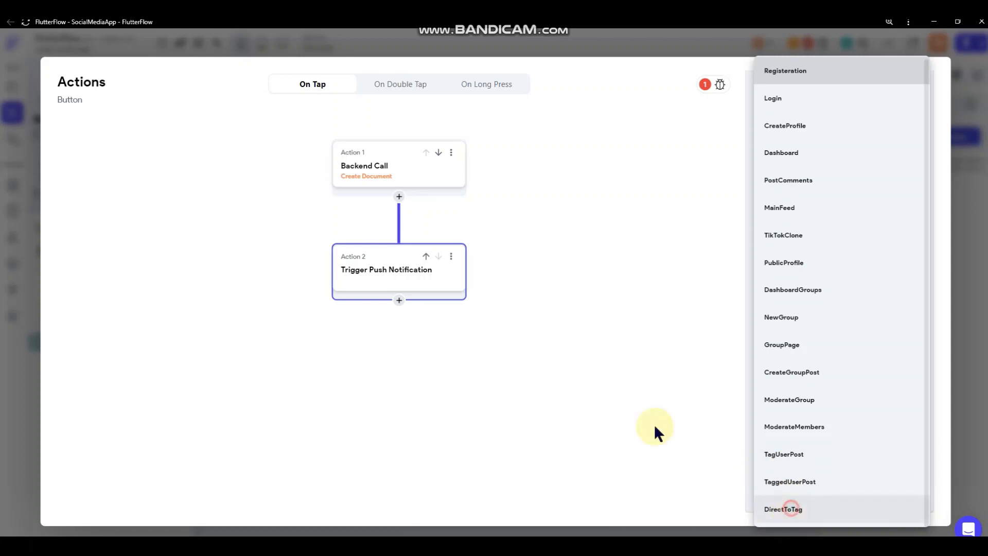
{"action": "scroll", "coordinate": [844, 252], "scroll_direction": "down", "scroll_amount": 1}
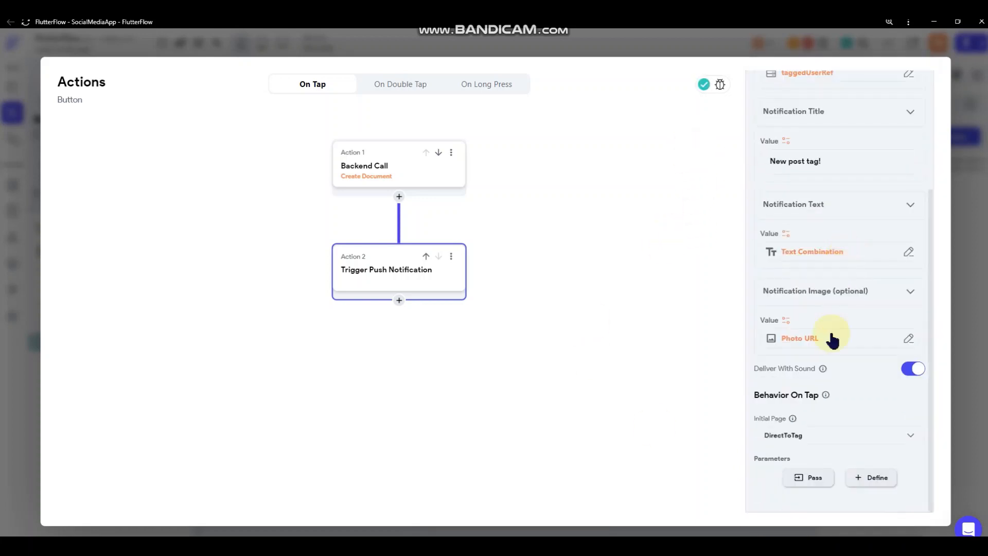
- Remove the postIDTag parameter from the DirectToTag page's definitions, confirm, and reopen the Post button's action flow
{"action": "left_click", "coordinate": [805, 482]}
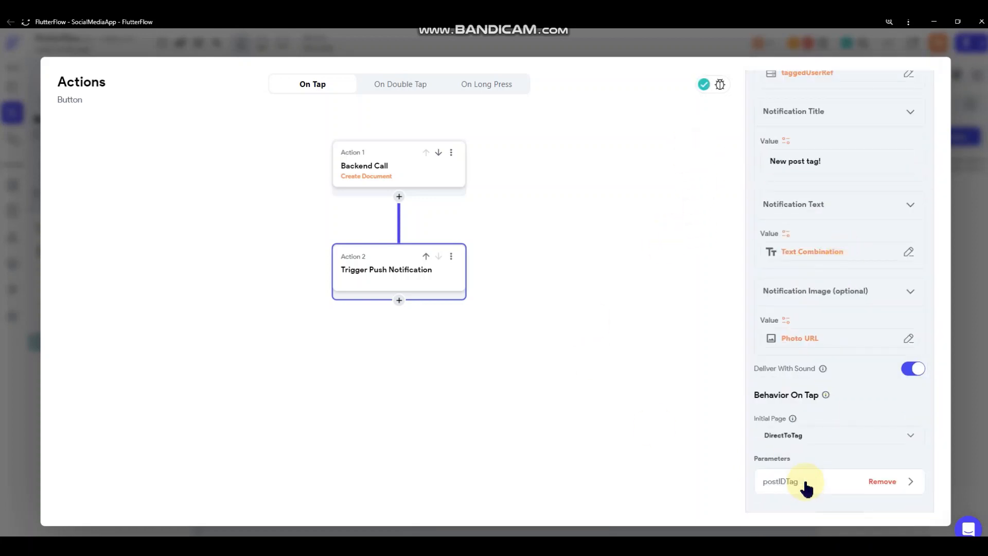
{"action": "left_click", "coordinate": [880, 481]}
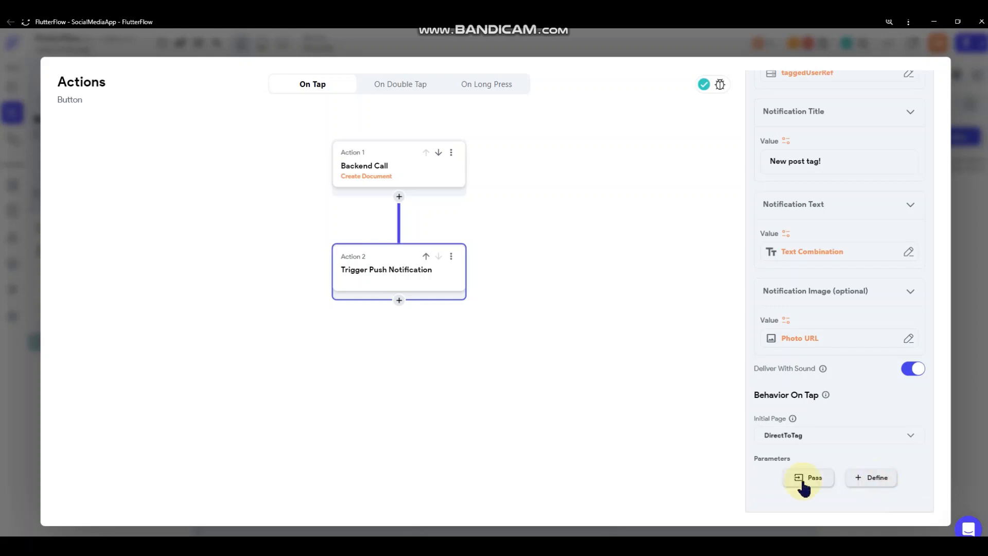
{"action": "left_click", "coordinate": [885, 484]}
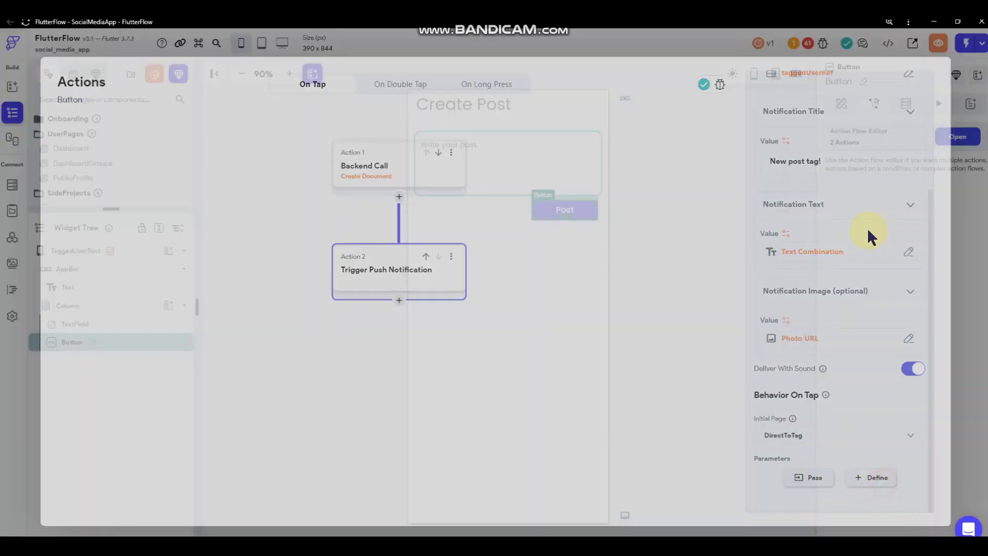
{"action": "left_click", "coordinate": [933, 136]}
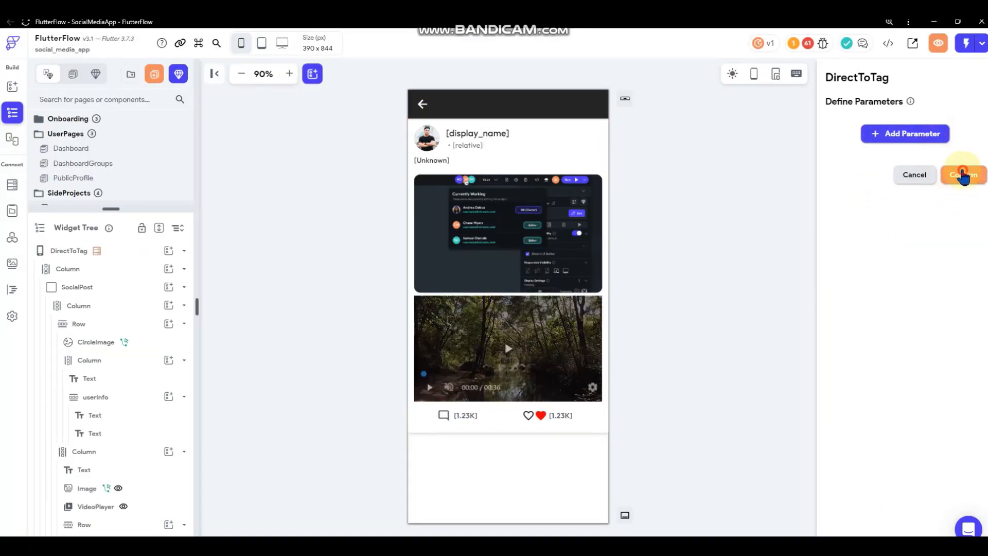
{"action": "left_click", "coordinate": [963, 174]}
{"action": "left_click", "coordinate": [957, 136]}
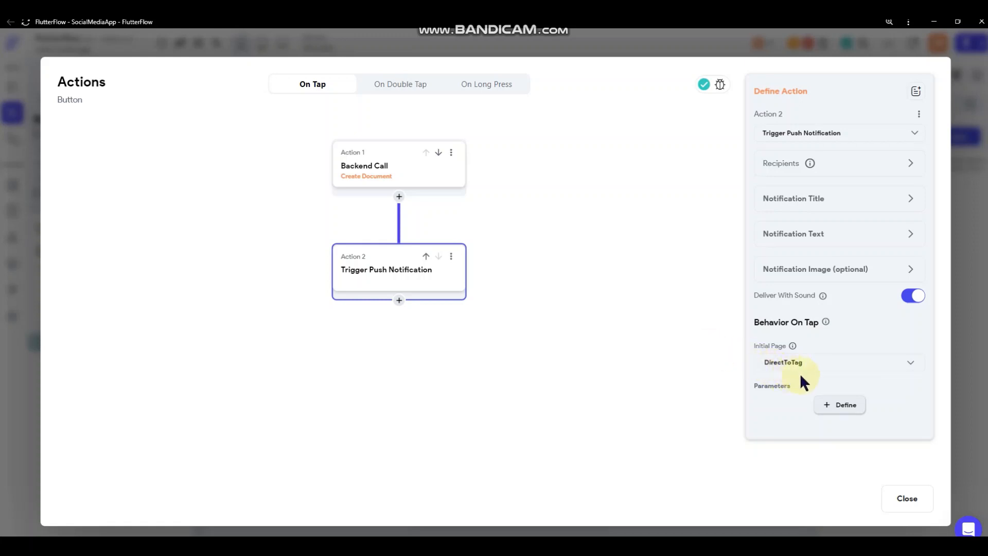
{"action": "left_click", "coordinate": [957, 274]}
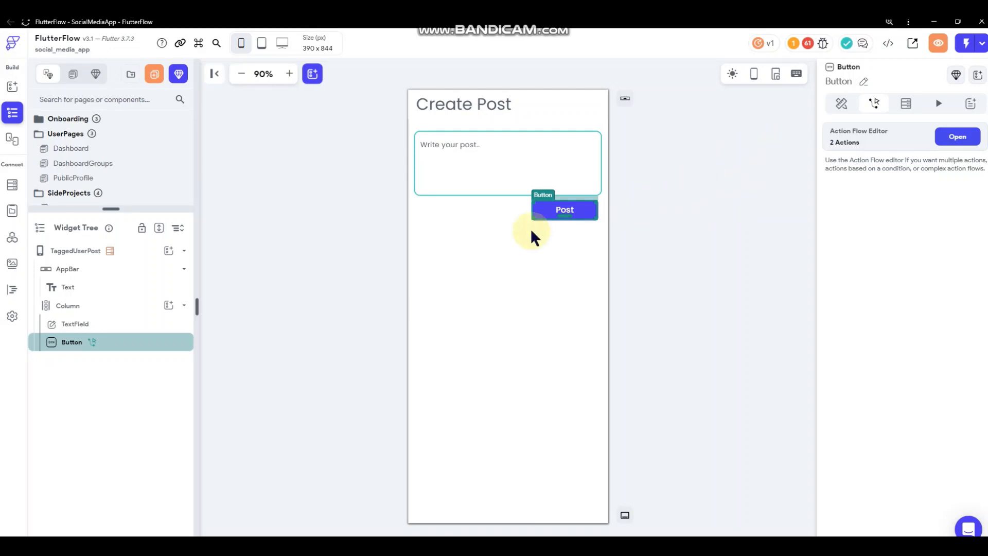
{"action": "left_click", "coordinate": [959, 138]}
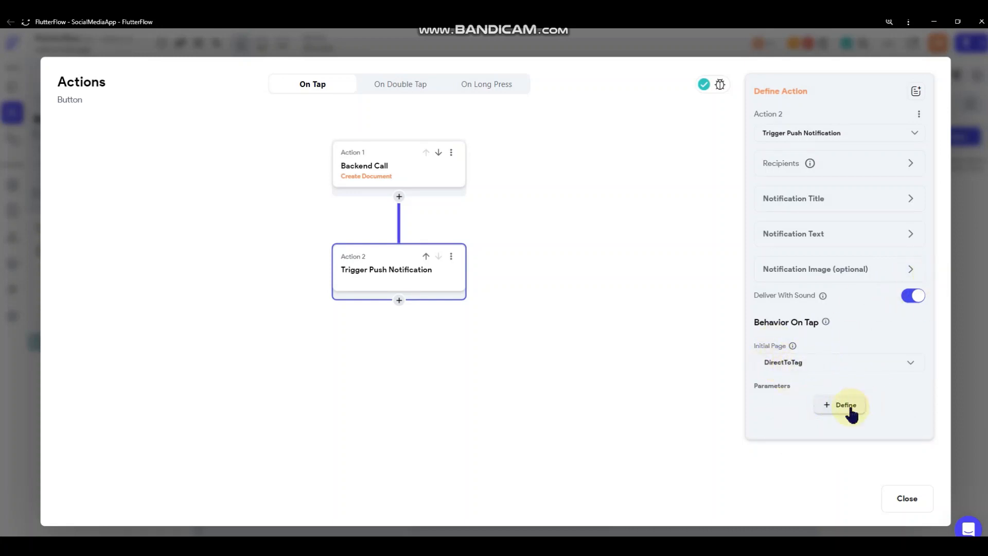
{"action": "left_click", "coordinate": [957, 322]}
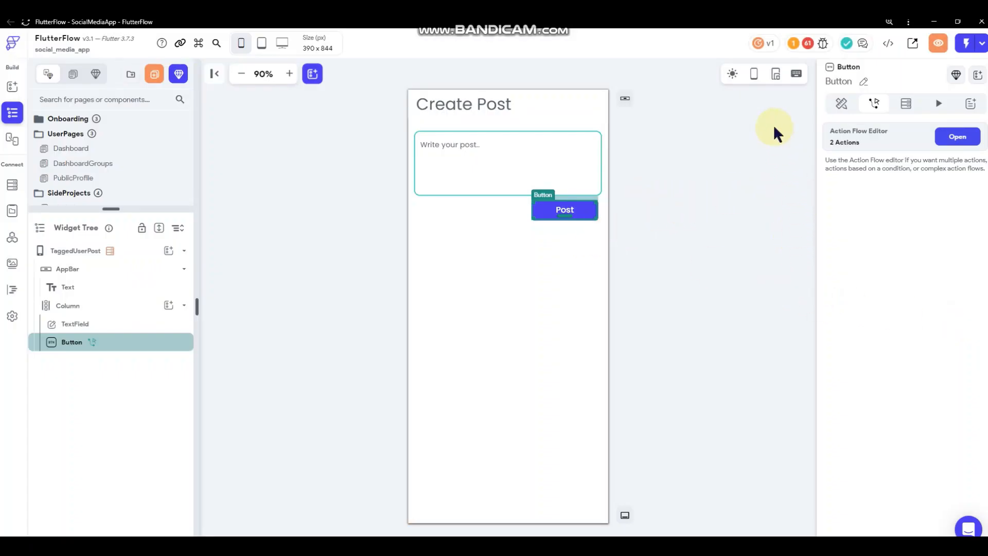
{"action": "left_click", "coordinate": [956, 138]}
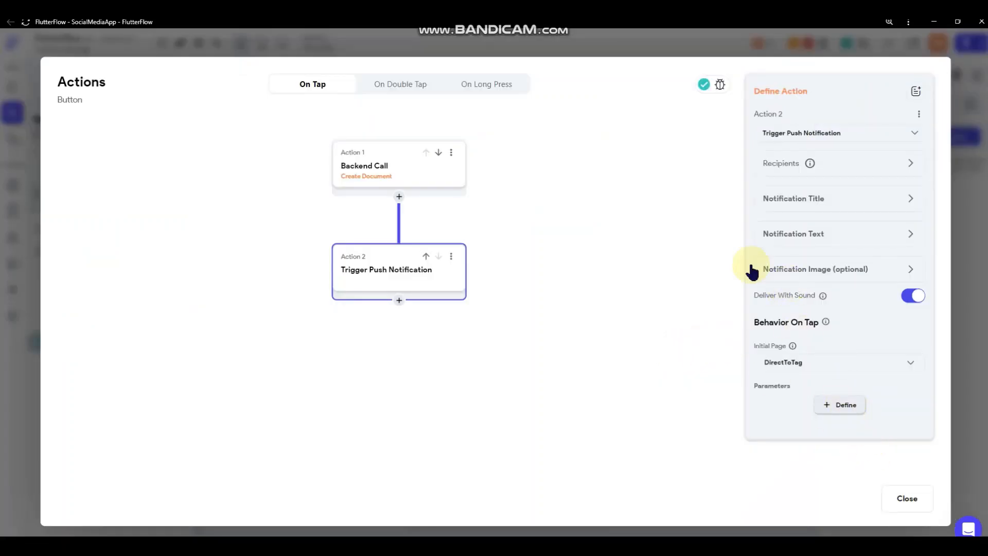
{"action": "left_click", "coordinate": [388, 168]}
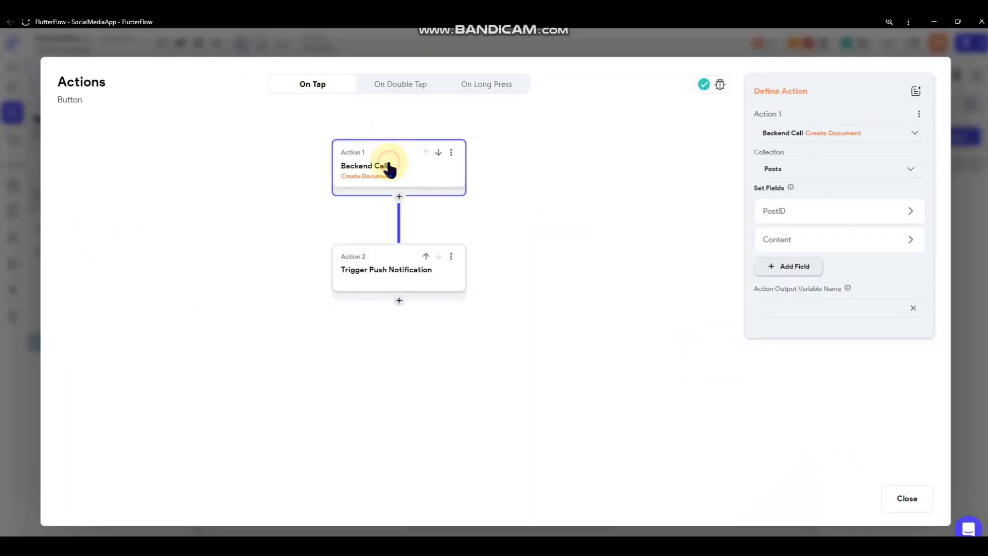
{"action": "left_click", "coordinate": [430, 277]}
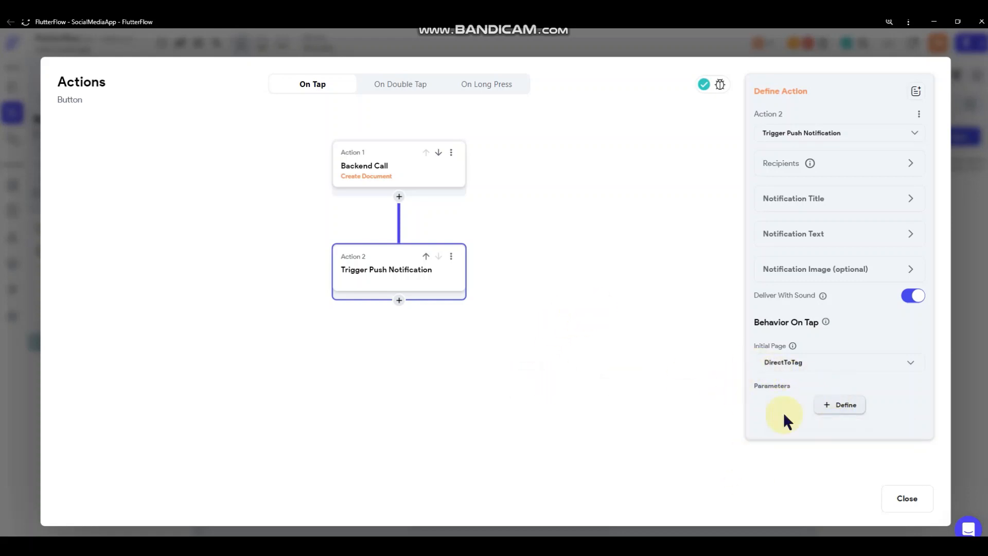
- Define a DirectToTag page parameter named postRef with type DocumentReference and collection type Posts, and confirm it
{"action": "left_click", "coordinate": [839, 405]}
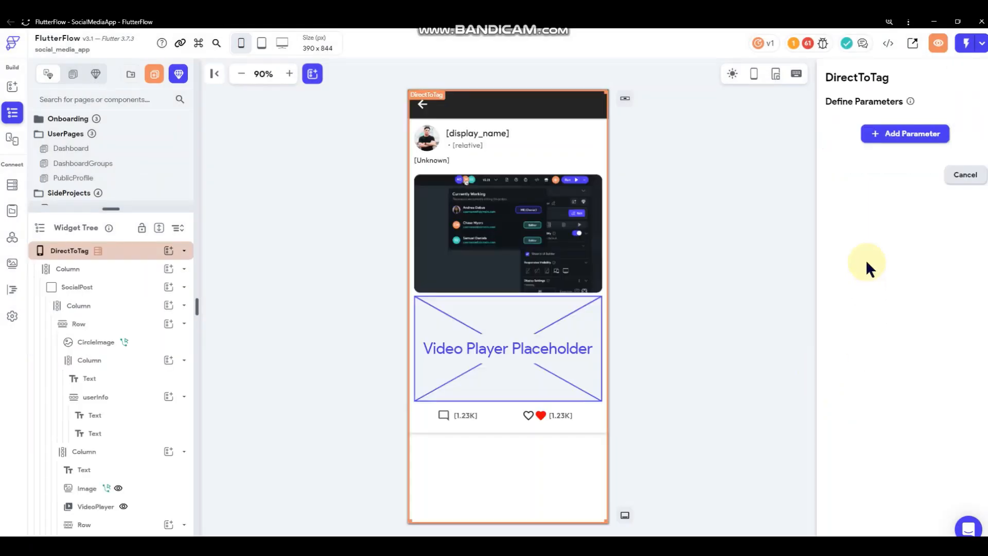
{"action": "left_click", "coordinate": [891, 134]}
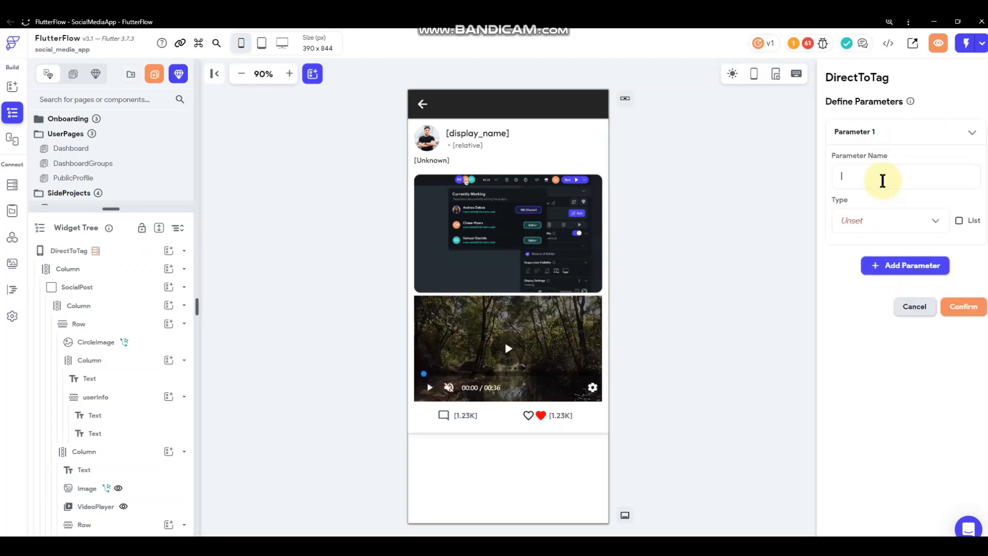
{"action": "type", "text": "postRef"}
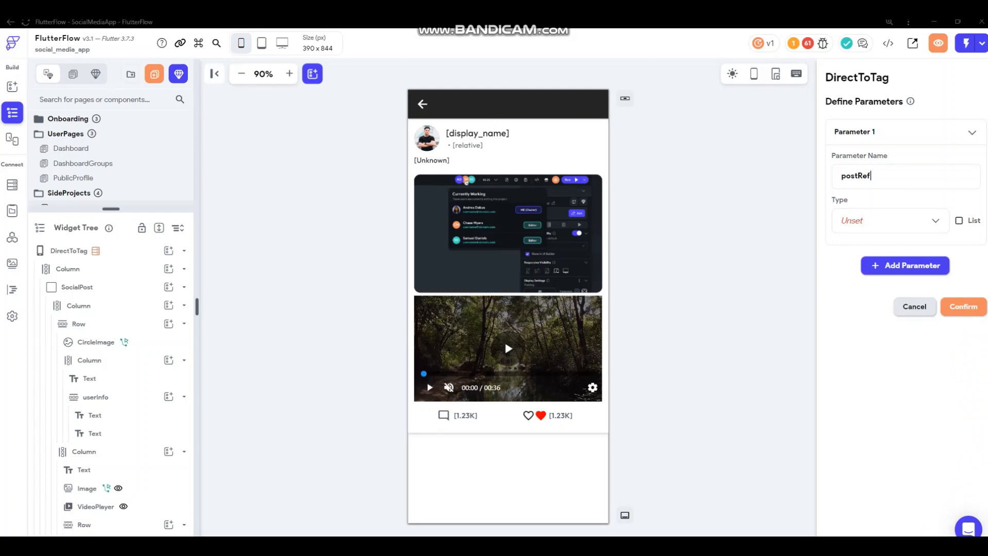
{"action": "left_click", "coordinate": [909, 220]}
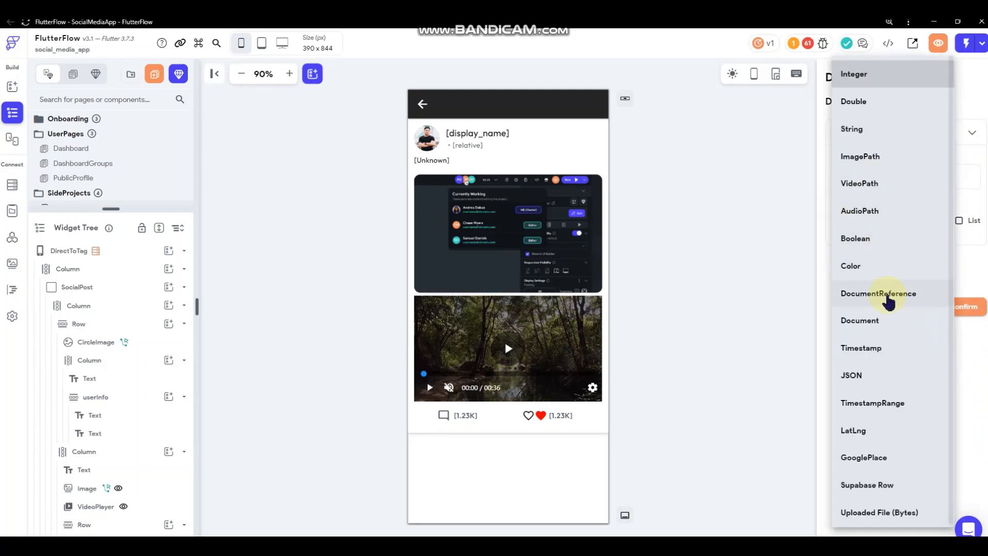
{"action": "left_click", "coordinate": [889, 293]}
{"action": "left_click", "coordinate": [881, 265]}
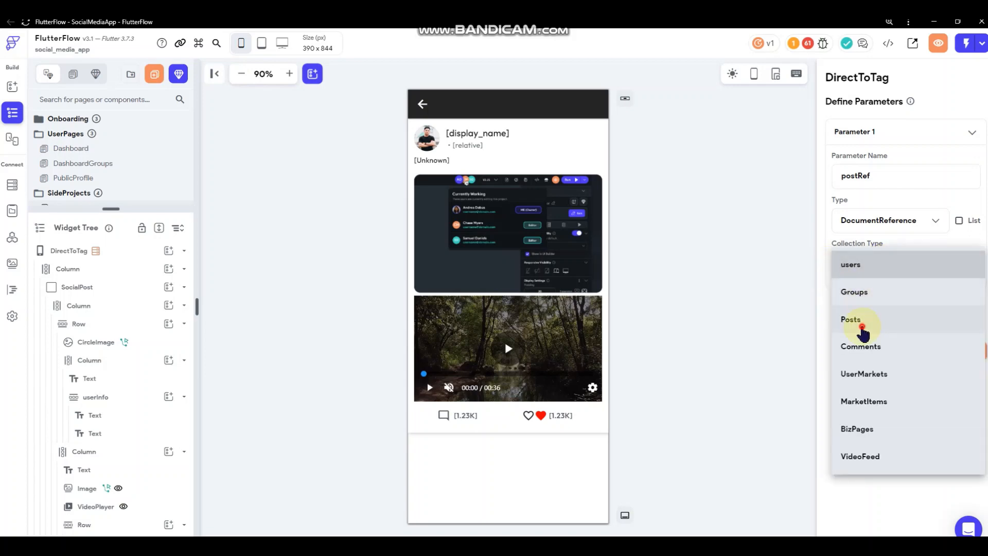
{"action": "left_click", "coordinate": [859, 320]}
{"action": "left_click", "coordinate": [972, 351]}
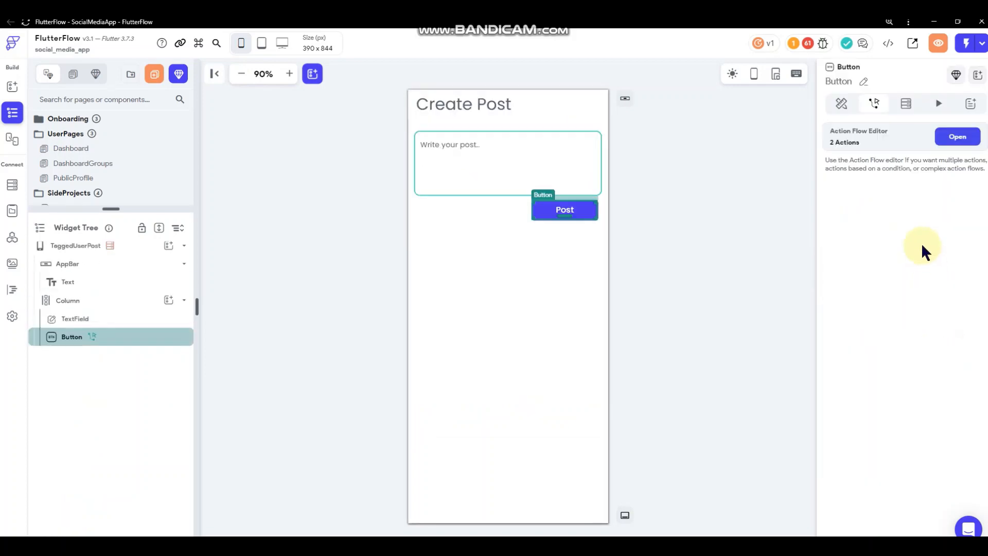
- Expand the postRef parameter in the push notification action and look through its variable sources for a Posts document reference
{"action": "left_click", "coordinate": [956, 137]}
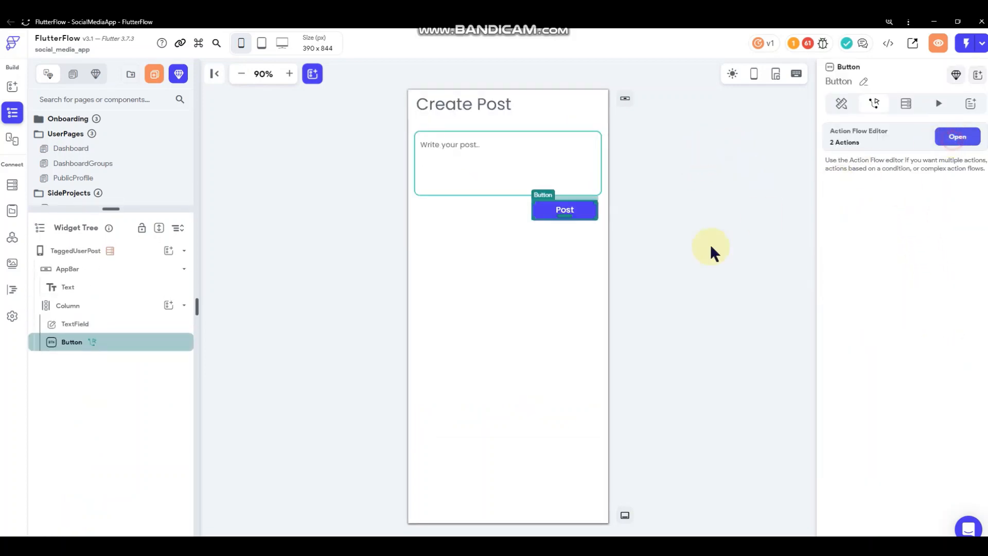
{"action": "left_click", "coordinate": [811, 409]}
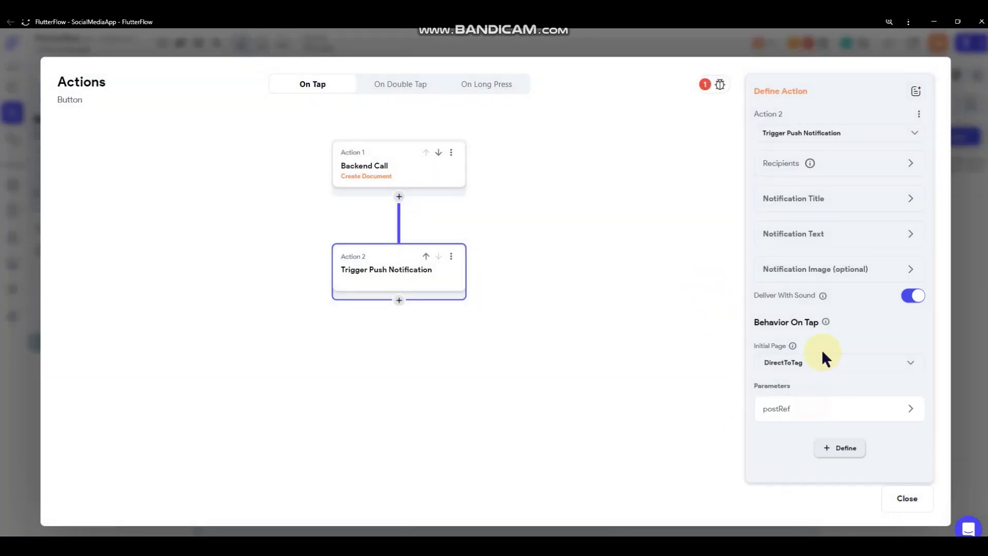
{"action": "left_click", "coordinate": [783, 414]}
{"action": "scroll", "coordinate": [808, 391], "scroll_direction": "down", "scroll_amount": 2}
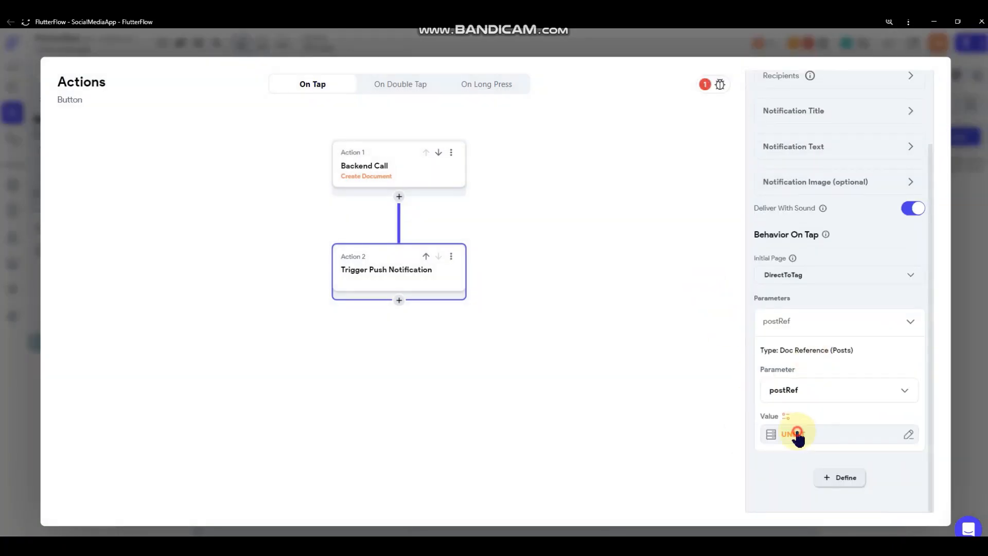
{"action": "left_click", "coordinate": [799, 427]}
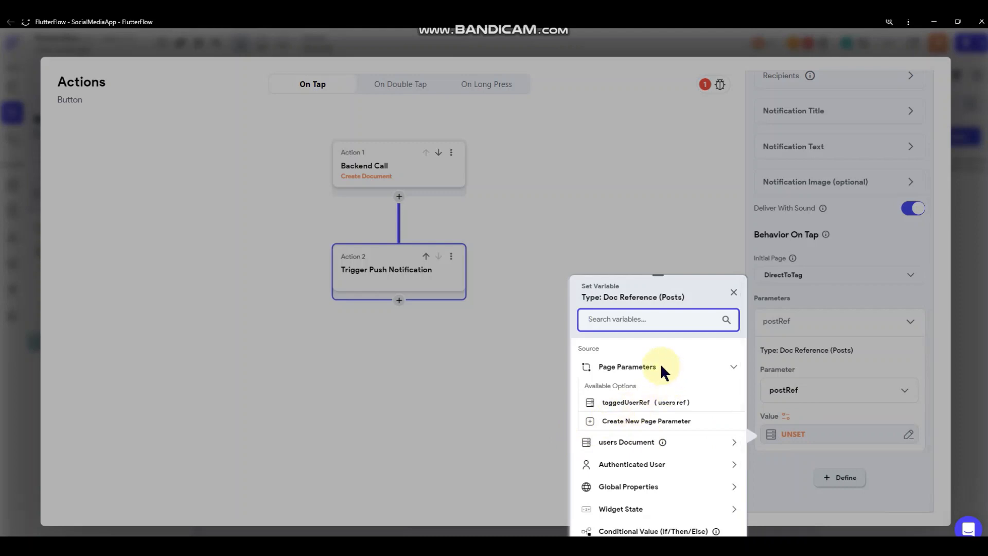
{"action": "scroll", "coordinate": [628, 381], "scroll_direction": "down", "scroll_amount": 2}
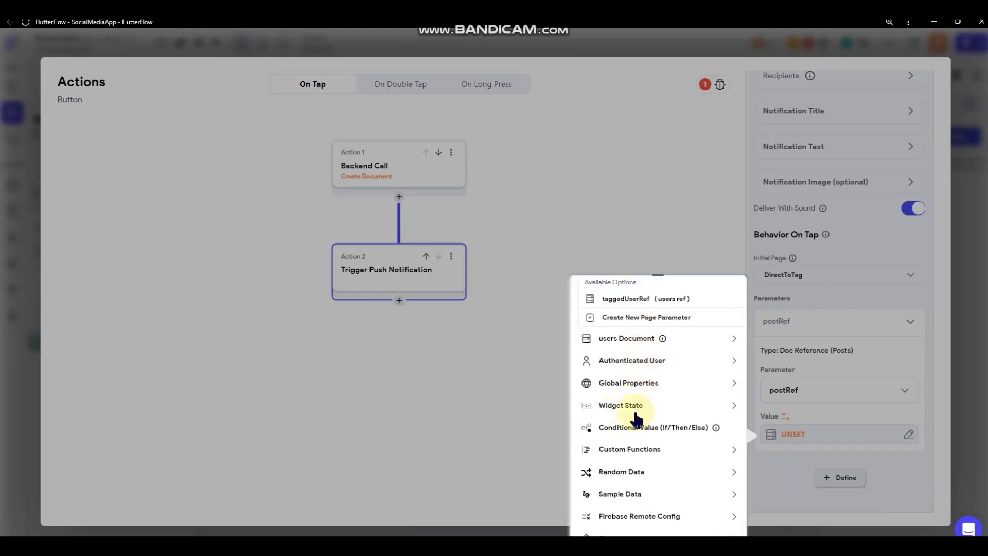
{"action": "scroll", "coordinate": [640, 409], "scroll_direction": "up", "scroll_amount": 1}
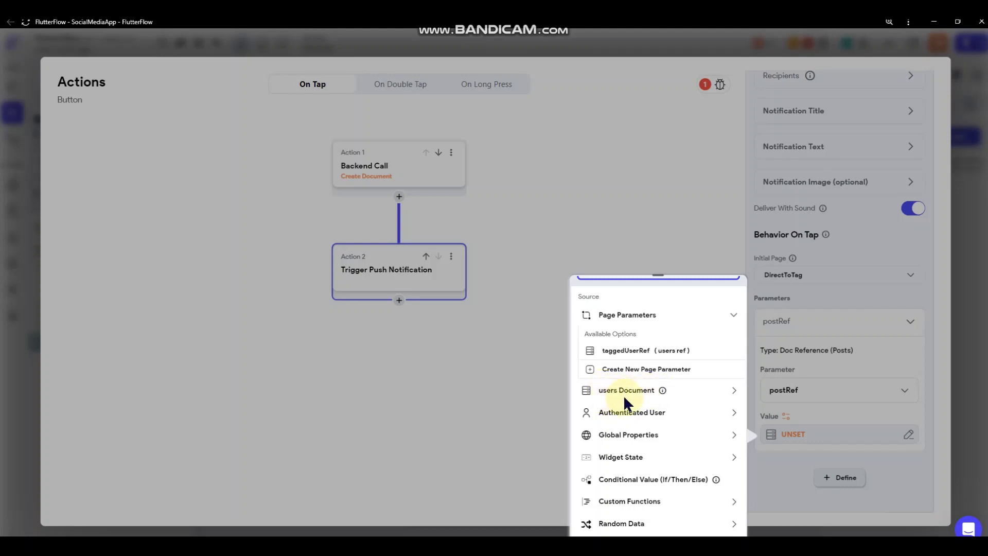
{"action": "left_click", "coordinate": [682, 390]}
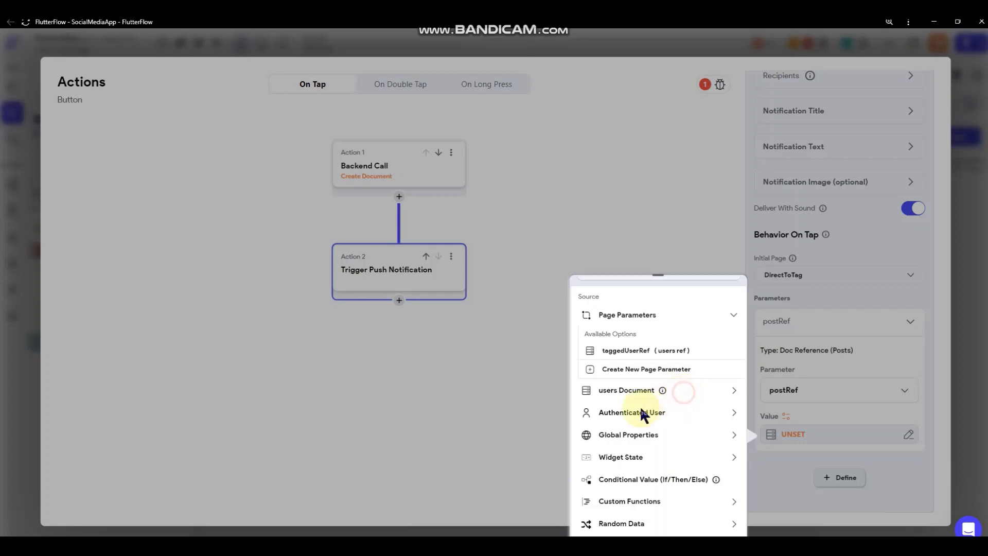
{"action": "left_click", "coordinate": [683, 392]}
{"action": "scroll", "coordinate": [620, 411], "scroll_direction": "down", "scroll_amount": 2}
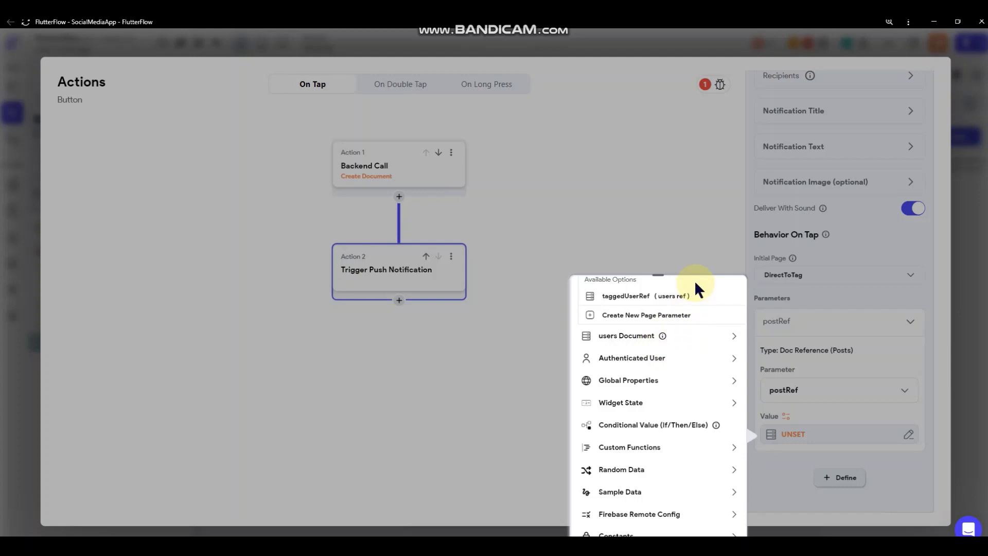
{"action": "left_click", "coordinate": [698, 254]}
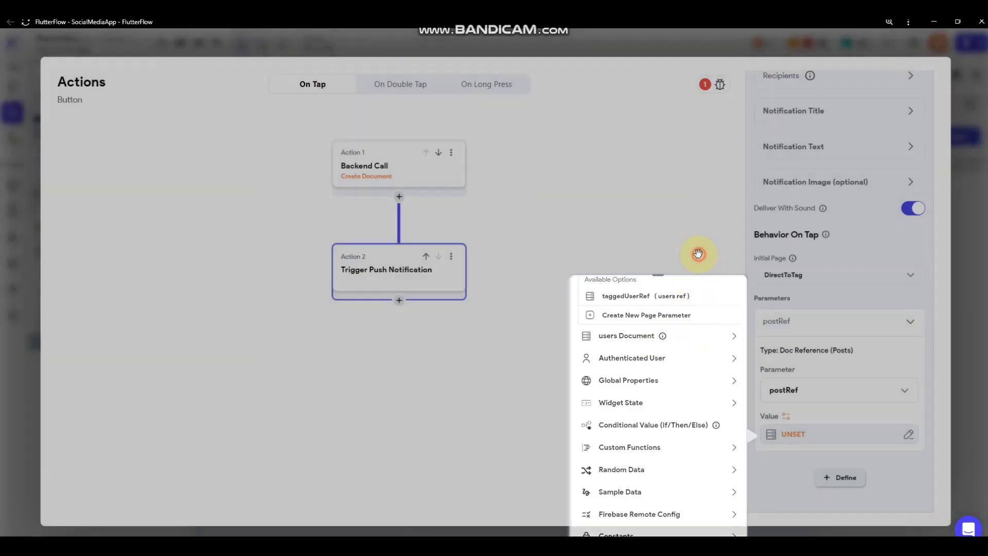
- Remove the postRef parameter from the push notification action and from the DirectToTag page's parameter definitions, and confirm the change
{"action": "left_click", "coordinate": [392, 272]}
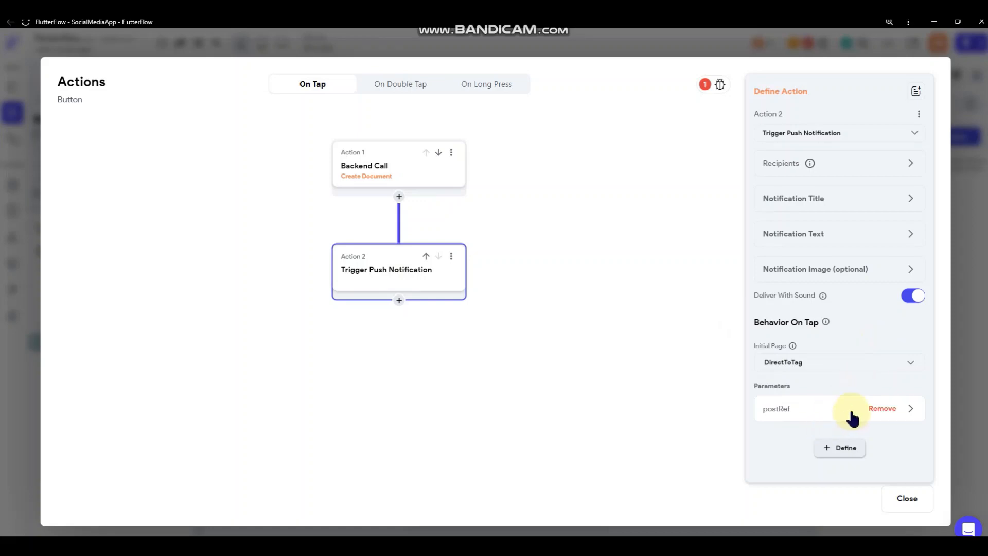
{"action": "left_click", "coordinate": [881, 409]}
{"action": "left_click", "coordinate": [880, 409]}
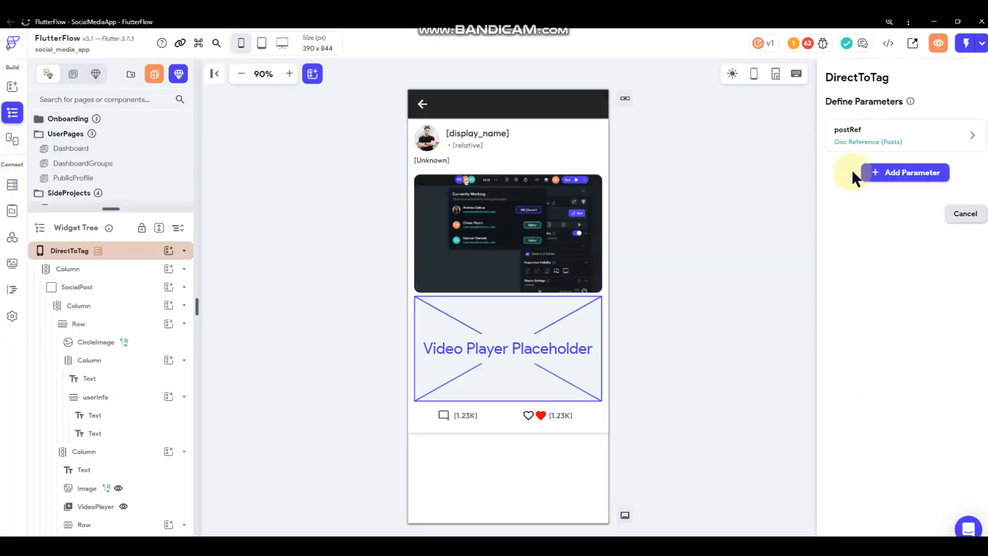
{"action": "left_click", "coordinate": [936, 139]}
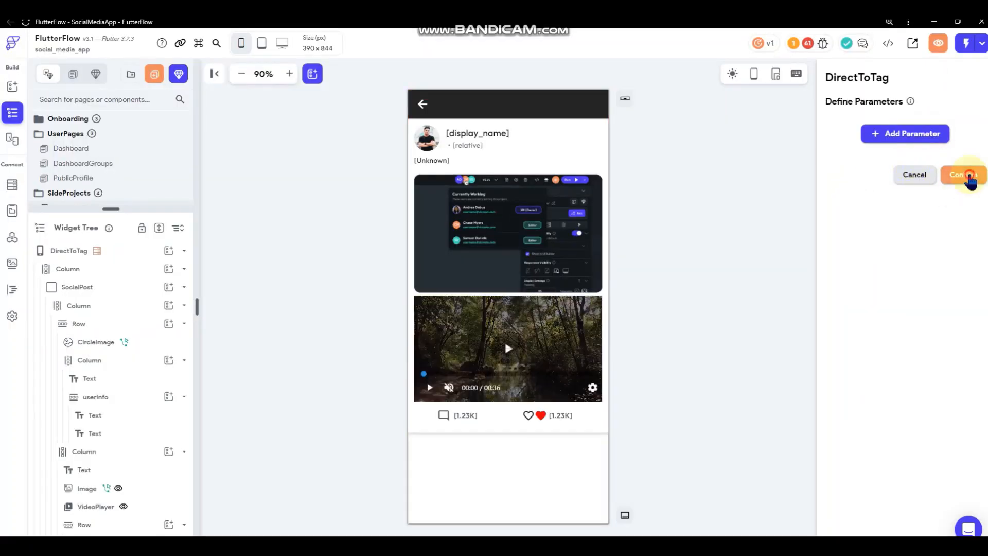
{"action": "left_click", "coordinate": [964, 174]}
- Reopen the Post button's action flow and examine the create-document action's PostID field and the push notification action
{"action": "left_click", "coordinate": [646, 241]}
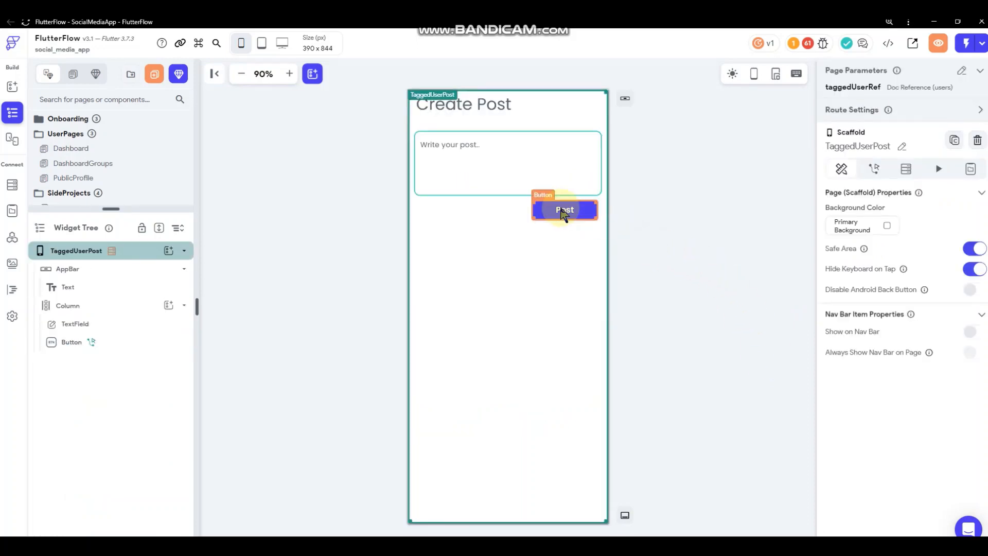
{"action": "left_click", "coordinate": [564, 210]}
{"action": "left_click", "coordinate": [950, 147]}
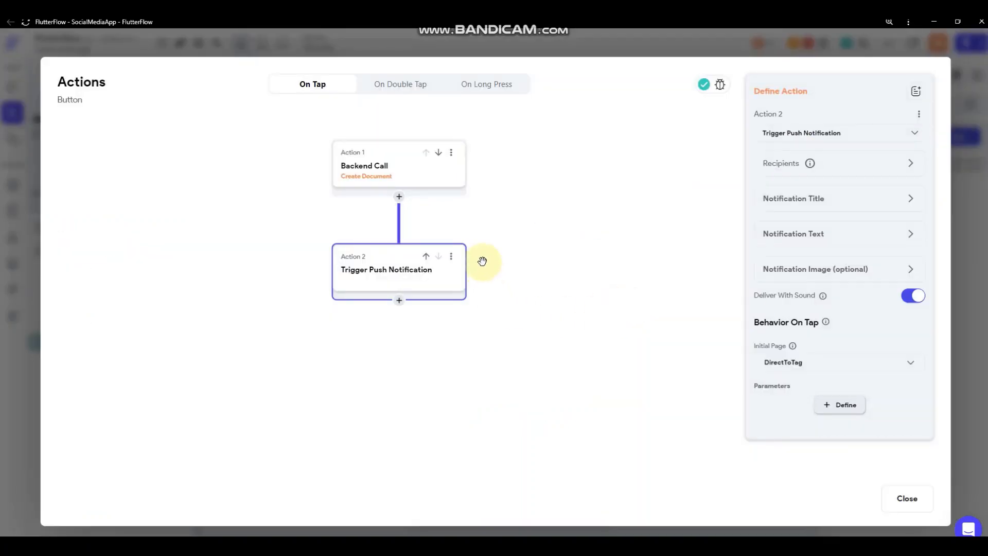
{"action": "left_click", "coordinate": [405, 186]}
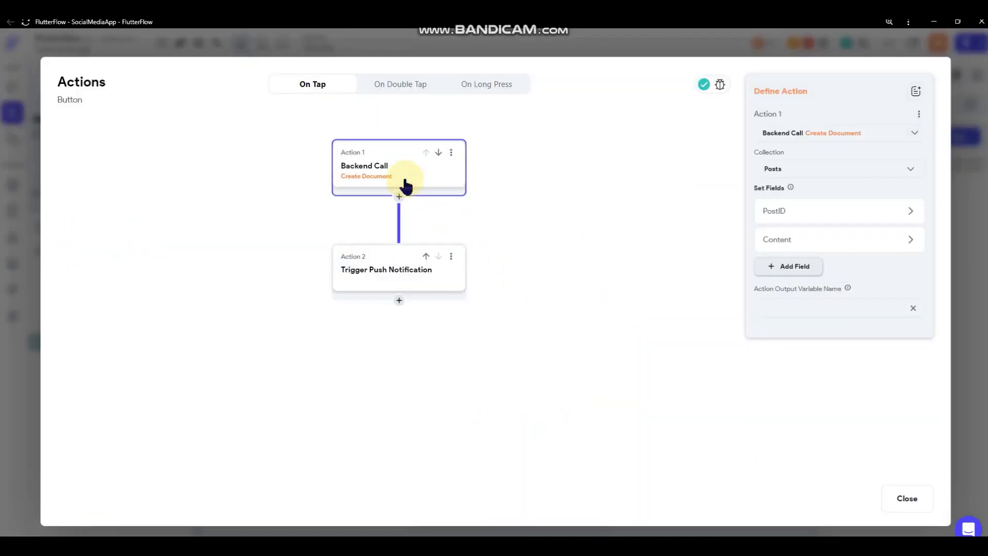
{"action": "left_click", "coordinate": [780, 217]}
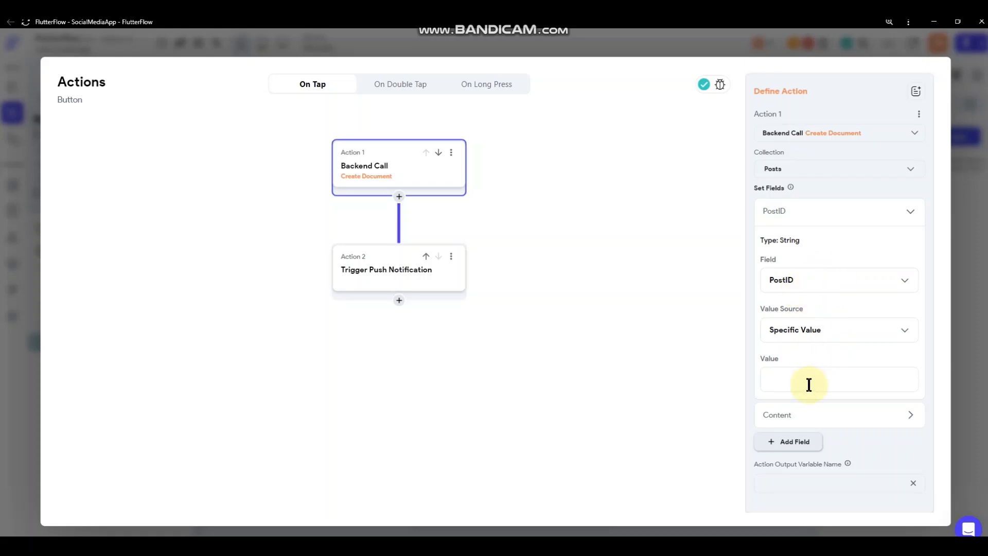
{"action": "left_click", "coordinate": [419, 268]}
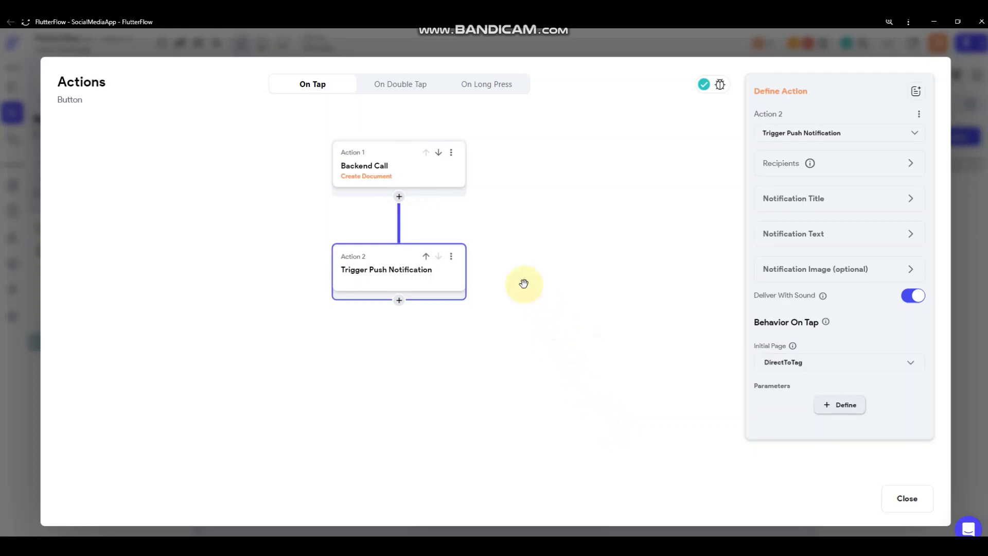
{"action": "left_click", "coordinate": [425, 169]}
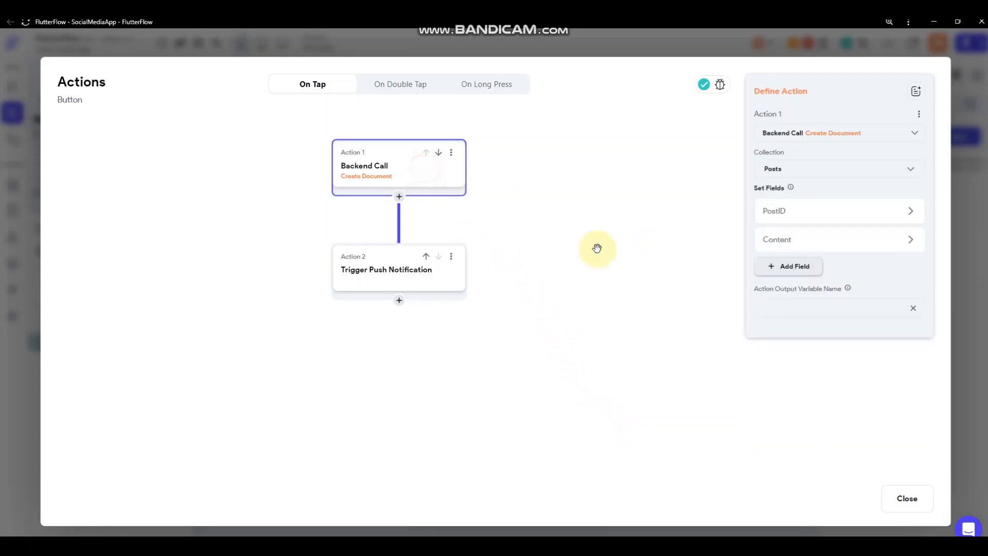
- Switch the PostID field's value source to From Variable and look through the Random Data options
{"action": "left_click", "coordinate": [798, 209]}
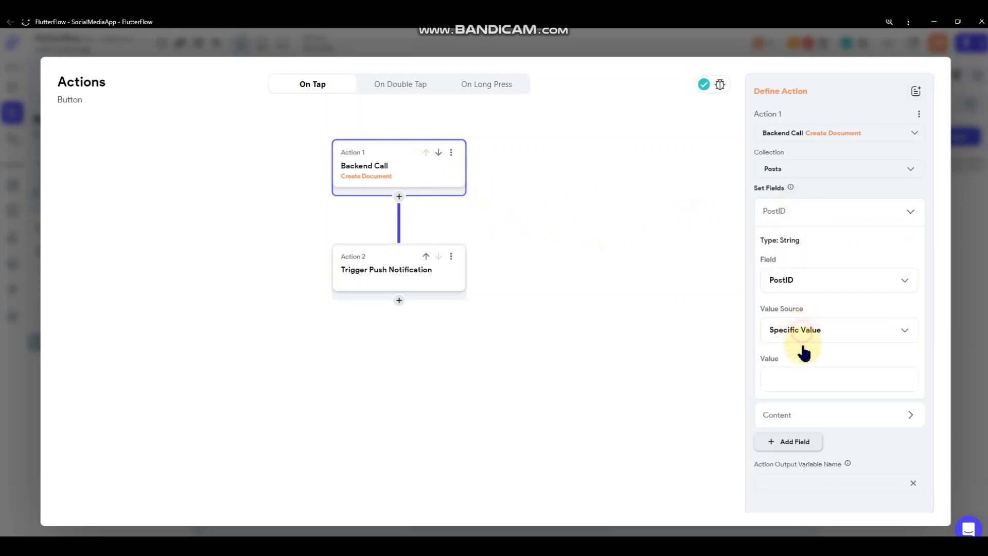
{"action": "left_click", "coordinate": [801, 337]}
{"action": "left_click", "coordinate": [799, 360]}
{"action": "left_click", "coordinate": [776, 361]}
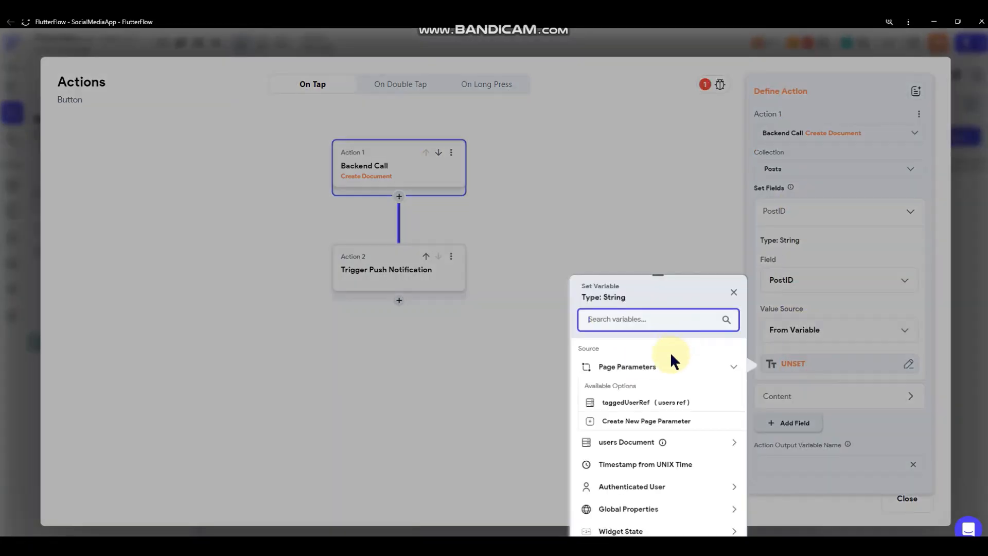
{"action": "scroll", "coordinate": [669, 391], "scroll_direction": "down", "scroll_amount": 3}
{"action": "left_click", "coordinate": [622, 486]}
{"action": "scroll", "coordinate": [662, 442], "scroll_direction": "down", "scroll_amount": 2}
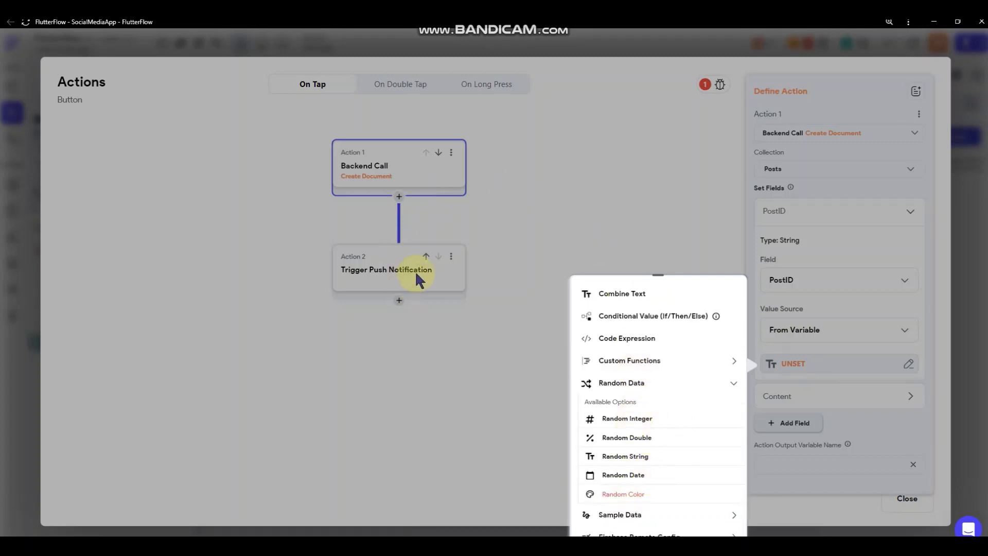
{"action": "left_click", "coordinate": [670, 230]}
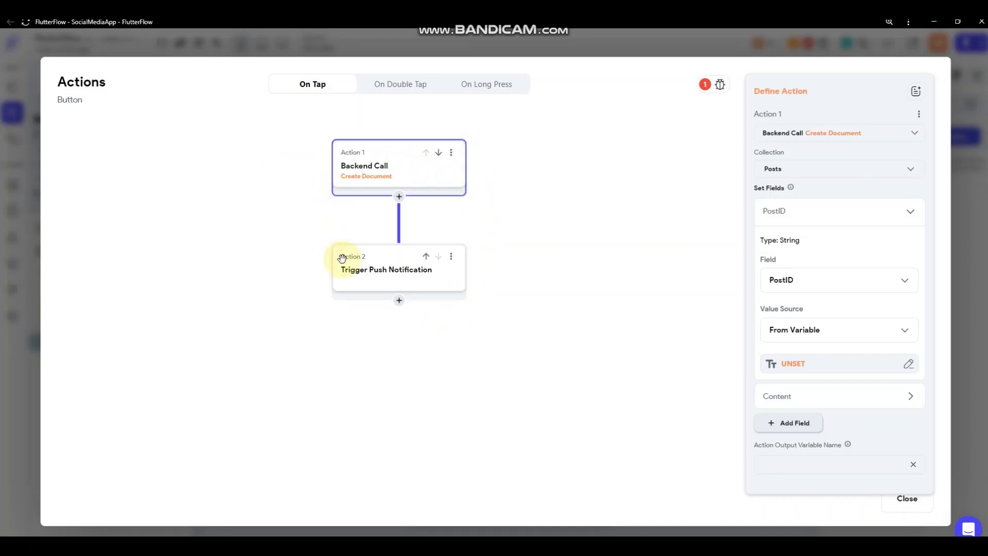
- Set the PostID field's value source back to Specific Value and close the Post button's action flow
{"action": "left_click", "coordinate": [842, 282]}
{"action": "left_click", "coordinate": [688, 286]}
{"action": "left_click", "coordinate": [837, 341]}
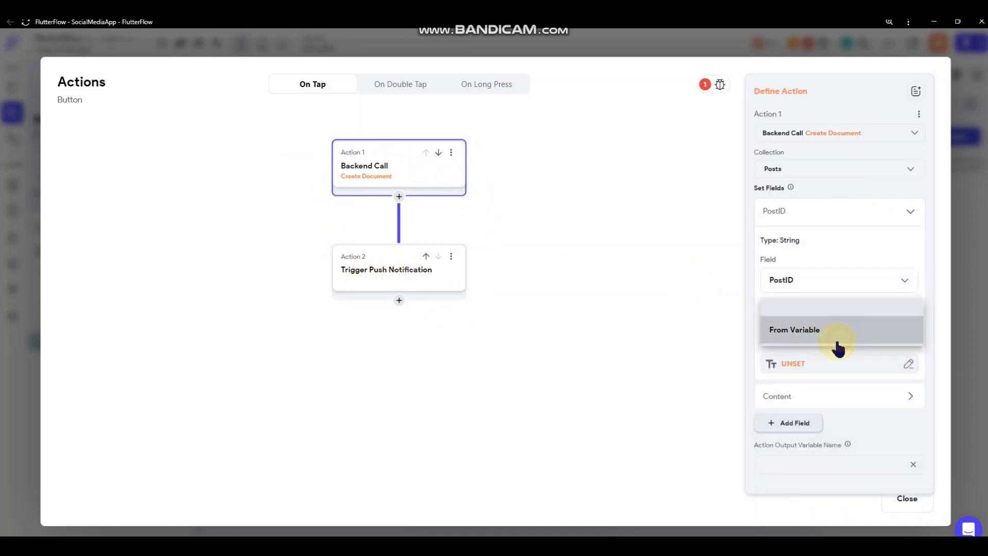
{"action": "left_click", "coordinate": [829, 306]}
{"action": "left_click", "coordinate": [522, 227]}
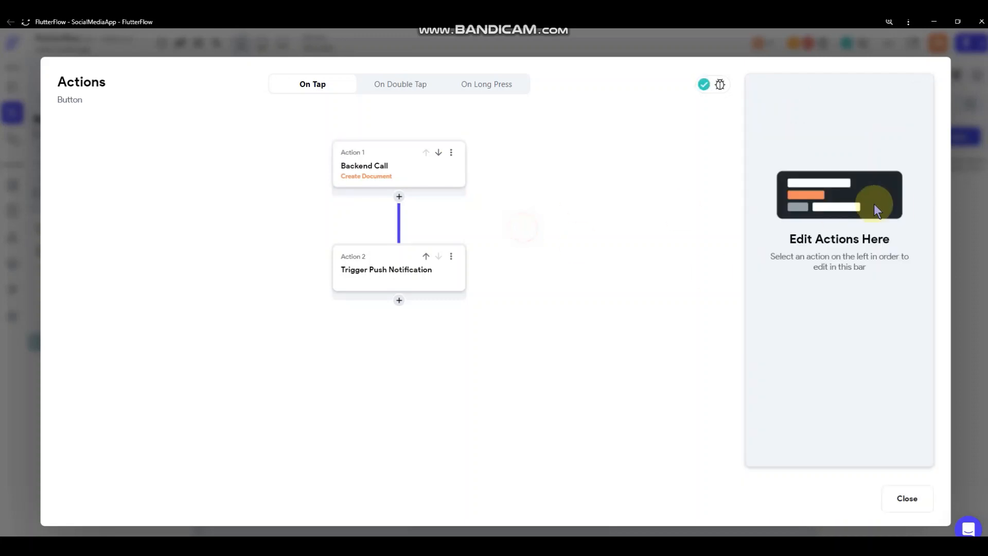
{"action": "left_click", "coordinate": [960, 223]}
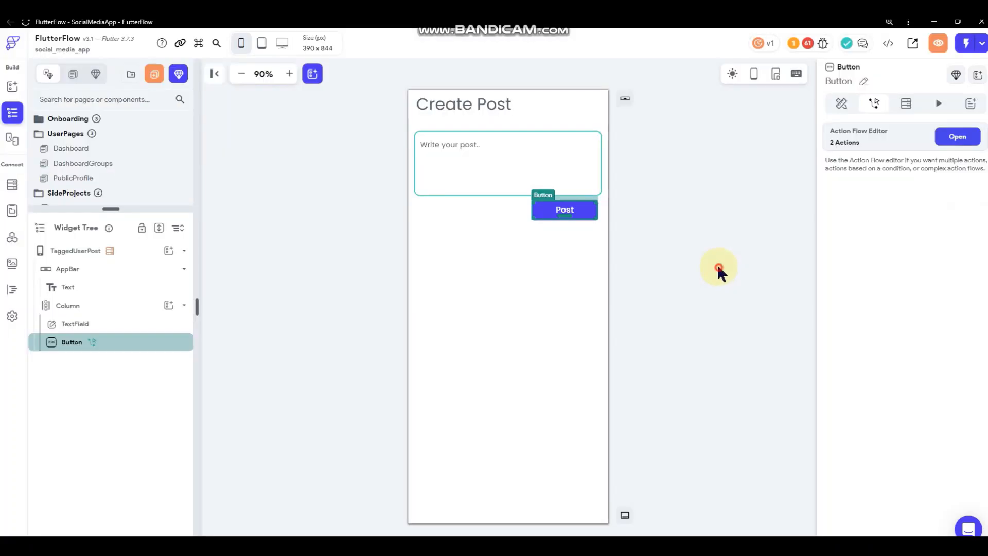
{"action": "left_click", "coordinate": [717, 264]}
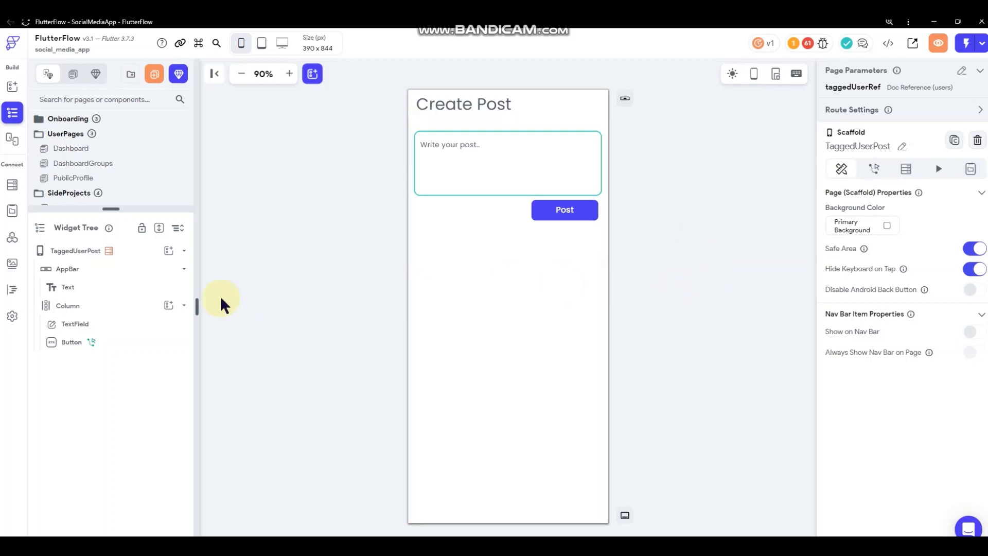
- Add a TextField below the Post button on the TaggedUserPost page and set its top padding to 45
{"action": "left_click", "coordinate": [13, 86]}
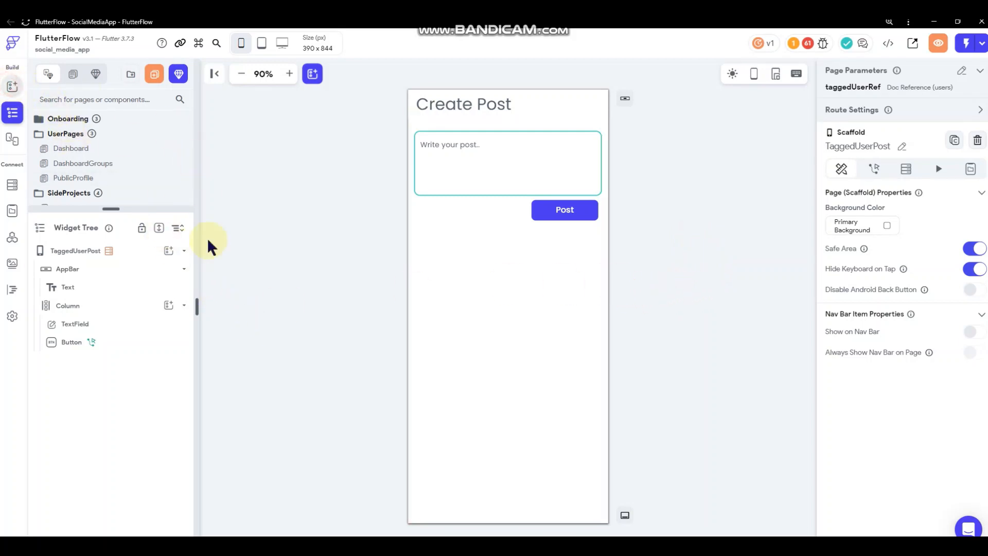
{"action": "scroll", "coordinate": [92, 351], "scroll_direction": "down", "scroll_amount": 6}
{"action": "scroll", "coordinate": [92, 351], "scroll_direction": "up", "scroll_amount": 3}
{"action": "scroll", "coordinate": [94, 346], "scroll_direction": "down", "scroll_amount": 20}
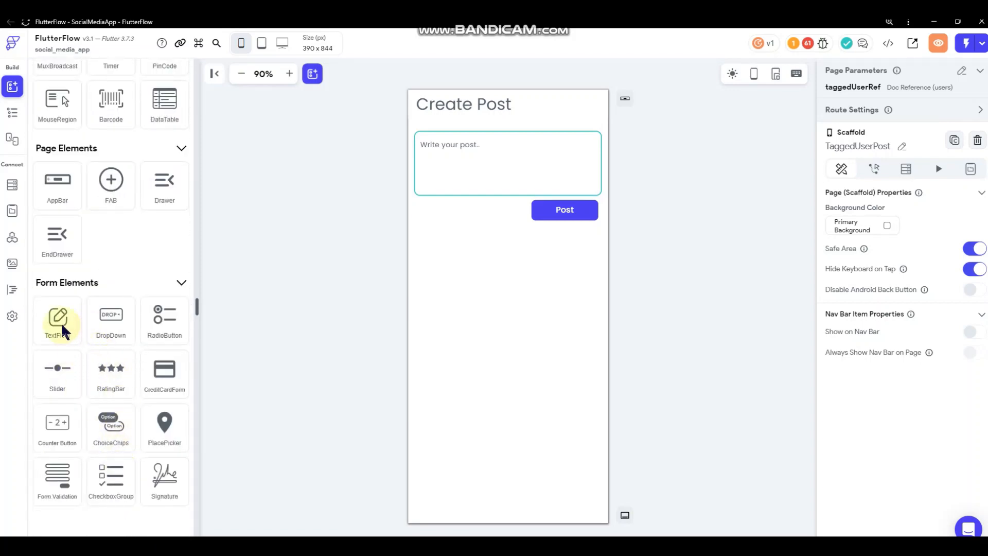
{"action": "left_click_drag", "start_coordinate": [60, 322], "coordinate": [472, 252]}
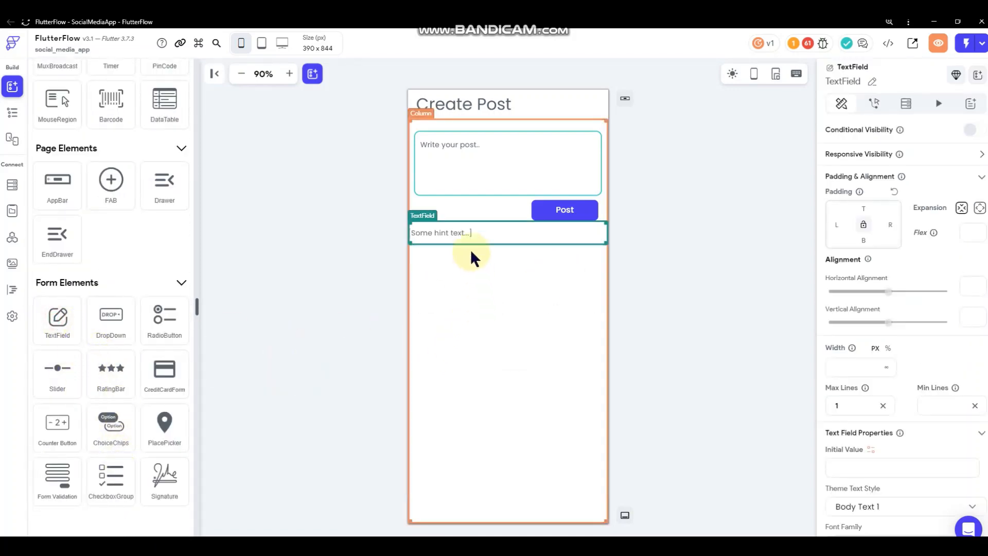
{"action": "left_click", "coordinate": [863, 210]}
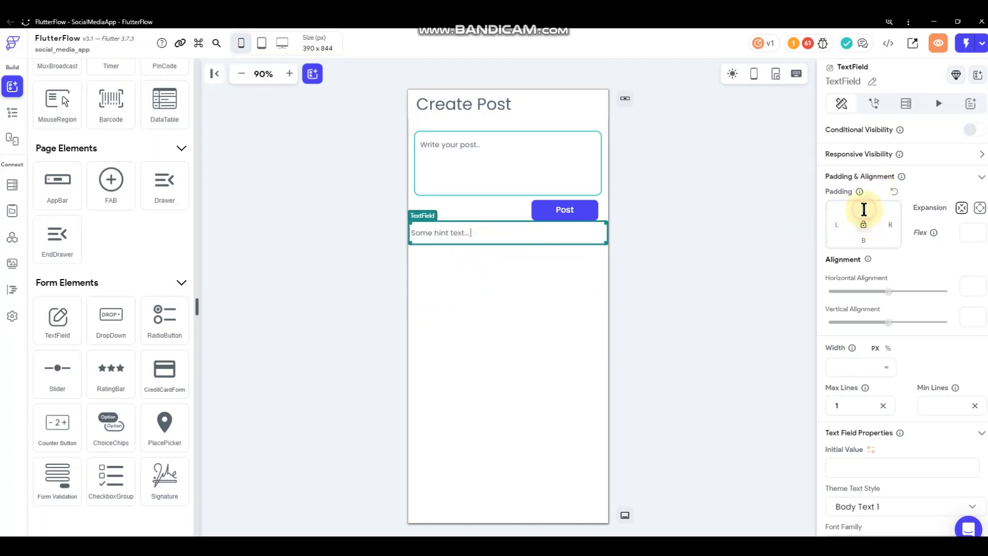
{"action": "type", "text": "45"}
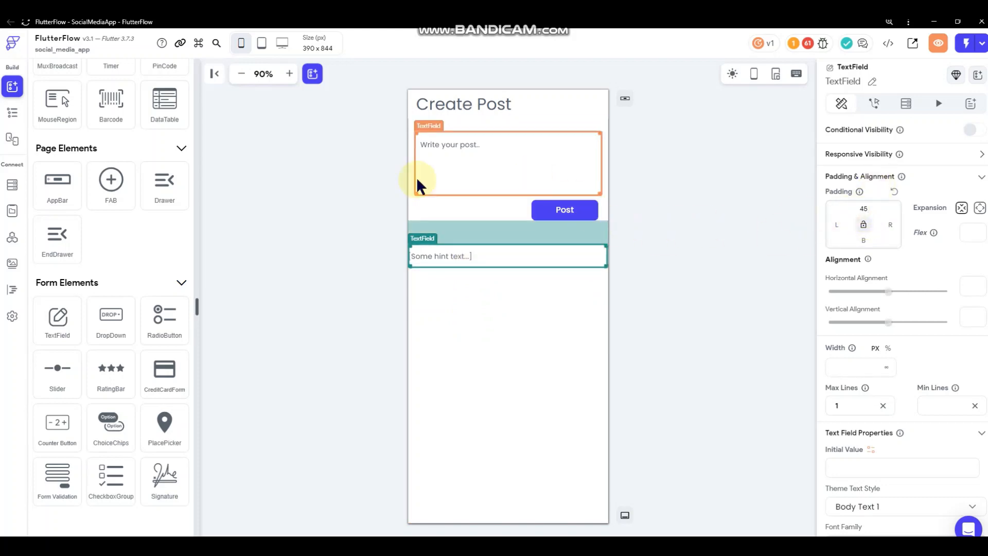
{"action": "left_click", "coordinate": [700, 290]}
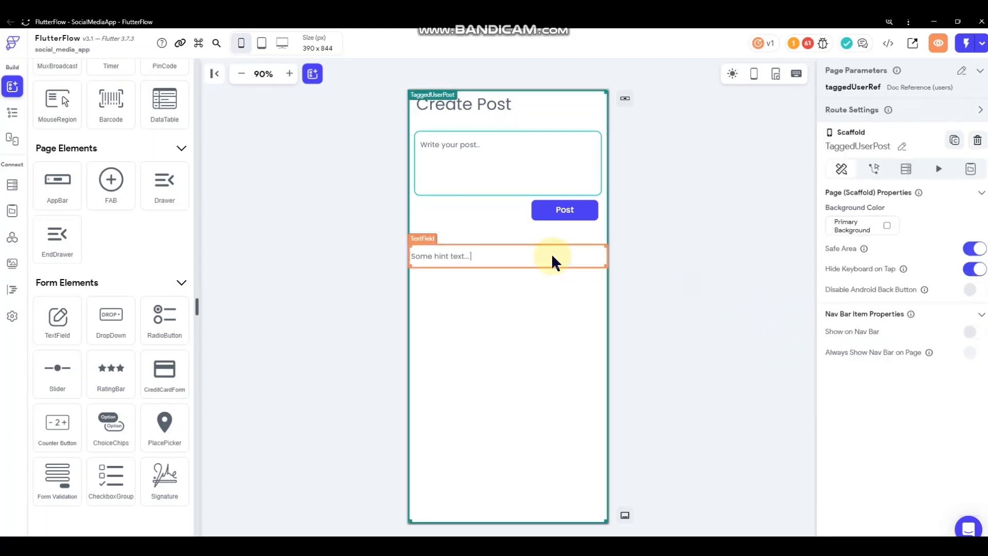
{"action": "left_click", "coordinate": [489, 251]}
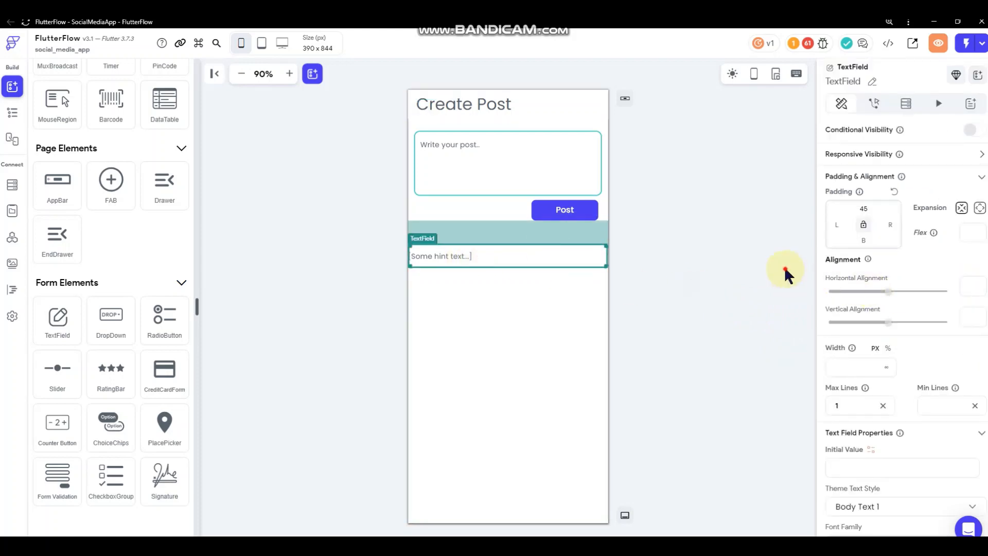
{"action": "left_click", "coordinate": [784, 266]}
- Set the new TextField's text color to primaryBtnText and turn off its Custom Hint Style
{"action": "left_click", "coordinate": [551, 255]}
{"action": "scroll", "coordinate": [921, 361], "scroll_direction": "down", "scroll_amount": 5}
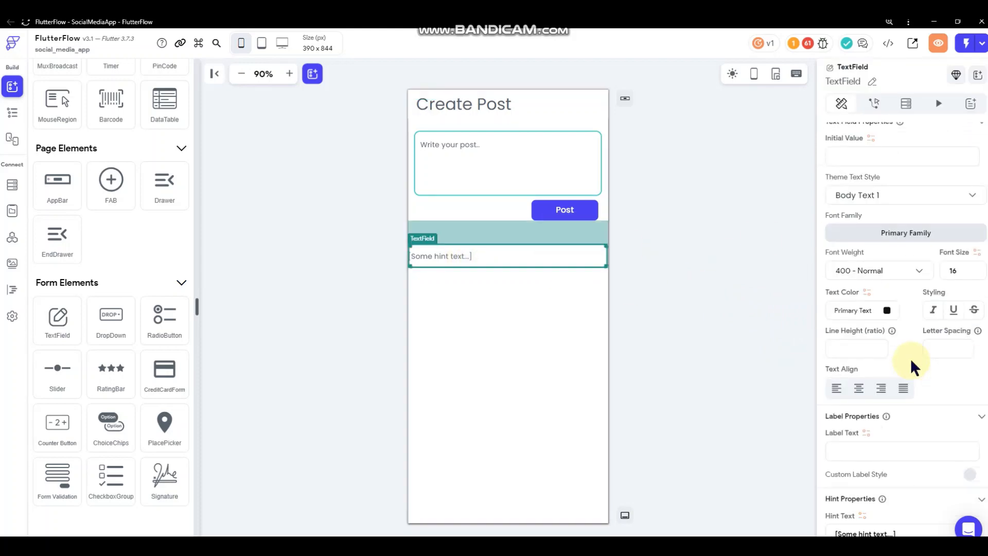
{"action": "left_click", "coordinate": [885, 310]}
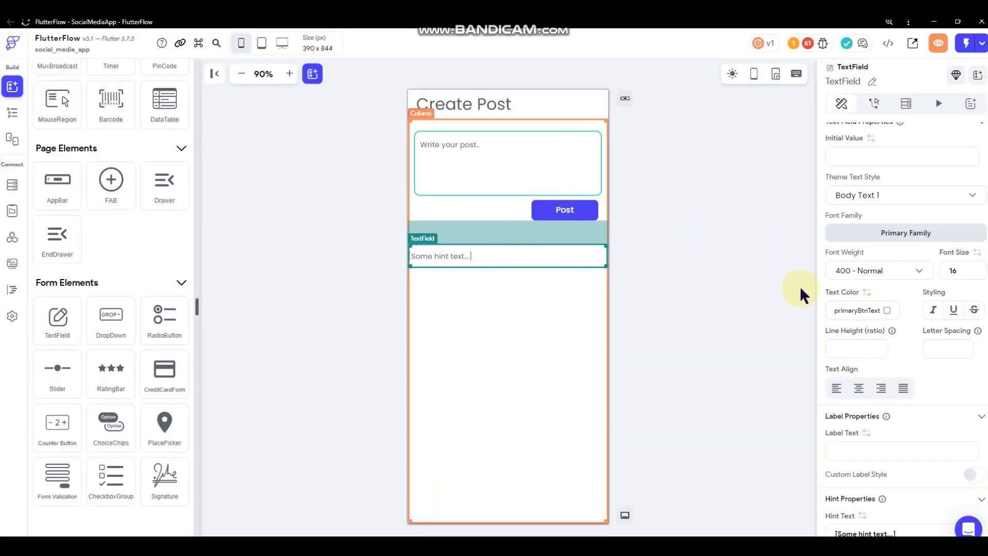
{"action": "scroll", "coordinate": [879, 282], "scroll_direction": "down", "scroll_amount": 5}
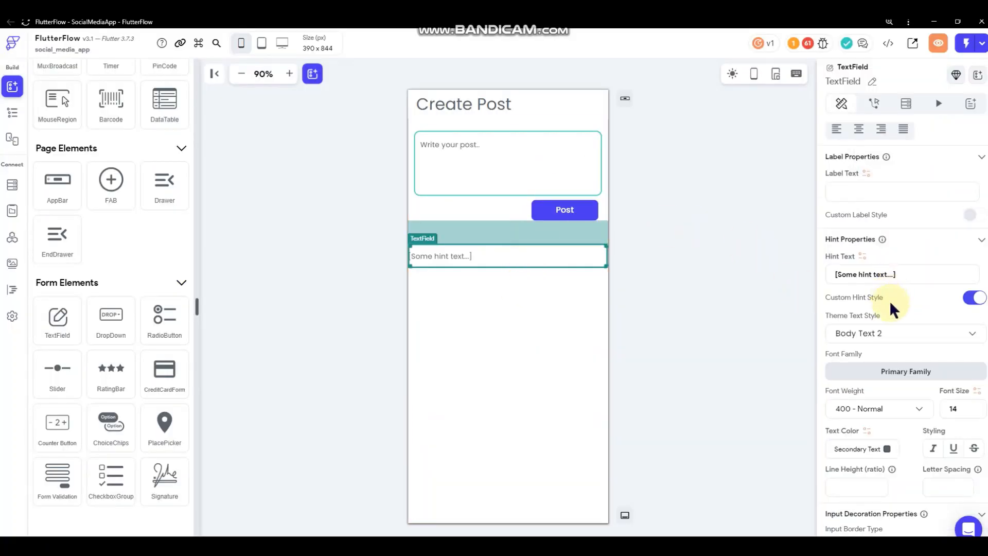
{"action": "left_click", "coordinate": [971, 299]}
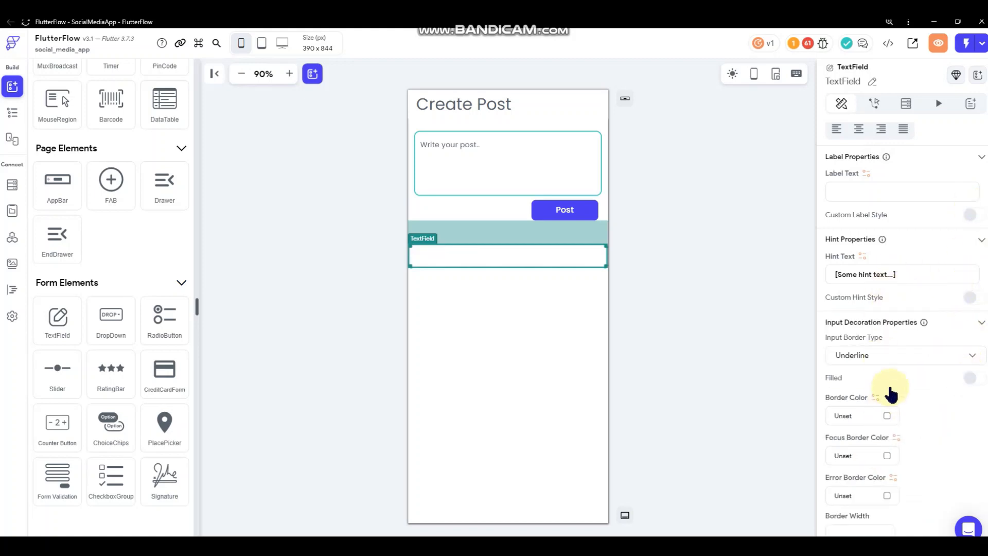
- Clear the new TextField's hint text and reselect the field on the page
{"action": "scroll", "coordinate": [891, 391], "scroll_direction": "down", "scroll_amount": 6}
{"action": "scroll", "coordinate": [891, 391], "scroll_direction": "up", "scroll_amount": 1}
{"action": "scroll", "coordinate": [914, 321], "scroll_direction": "up", "scroll_amount": 1}
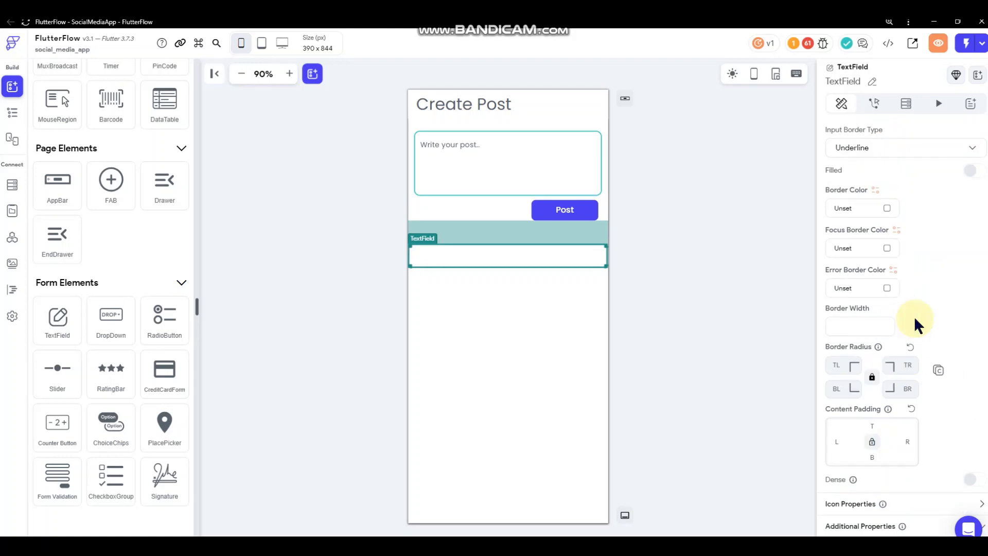
{"action": "scroll", "coordinate": [909, 309], "scroll_direction": "up", "scroll_amount": 3}
{"action": "left_click", "coordinate": [921, 230]}
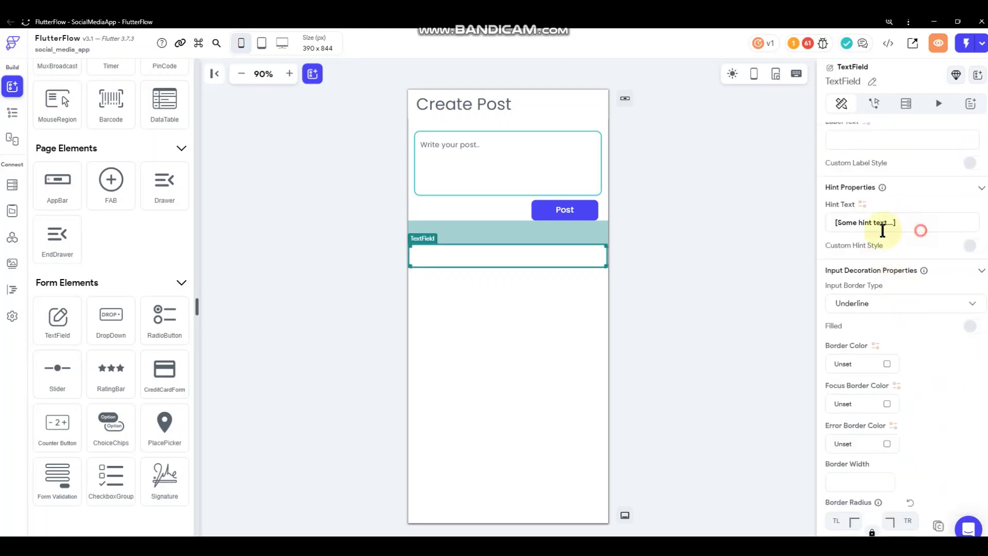
{"action": "key", "text": "ctrl+a"}
{"action": "key", "text": "BackSpace"}
{"action": "left_click", "coordinate": [736, 289]}
{"action": "left_click", "coordinate": [532, 254]}
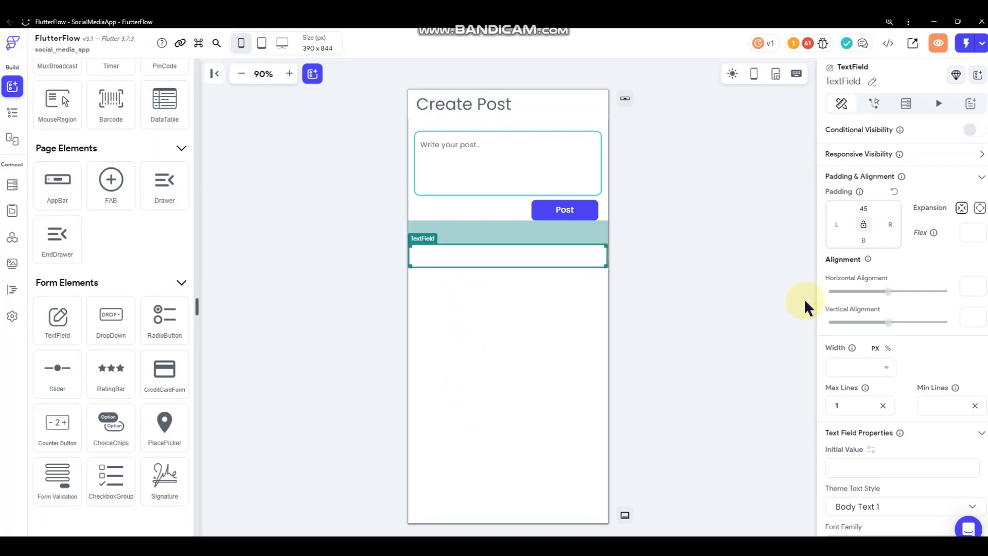
- Review the new TextField's label and hint properties, and open the TaggedUserPost page's backend query settings
{"action": "scroll", "coordinate": [922, 307], "scroll_direction": "down", "scroll_amount": 10}
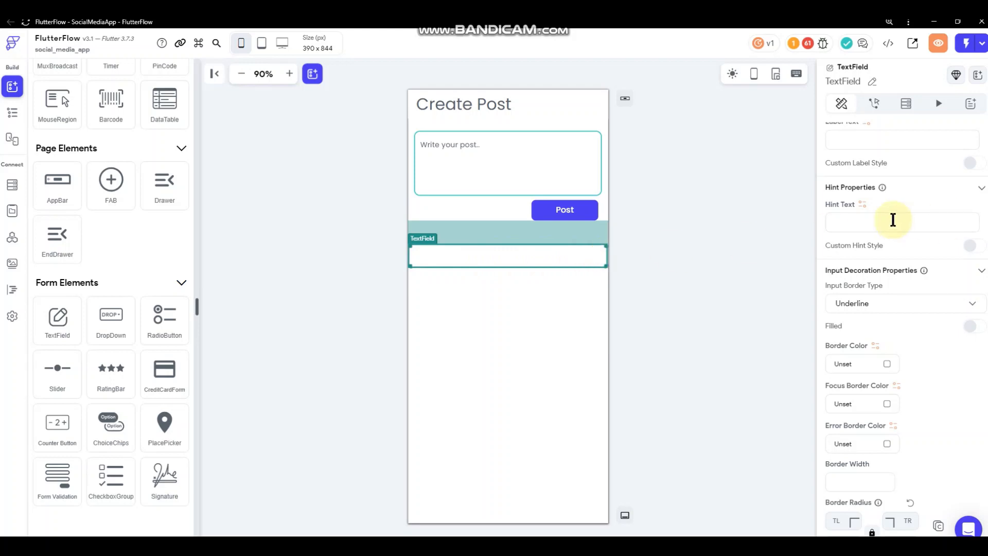
{"action": "scroll", "coordinate": [880, 237], "scroll_direction": "up", "scroll_amount": 4}
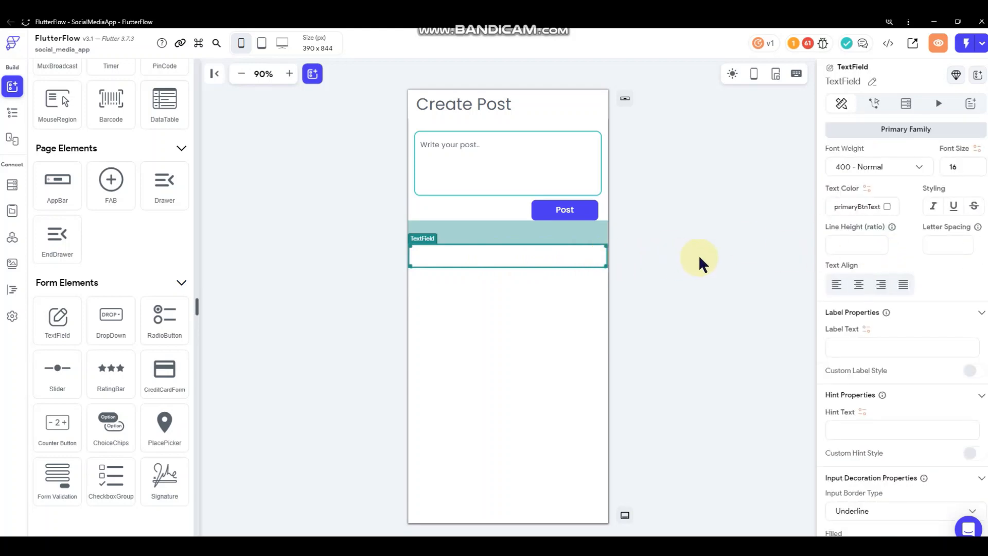
{"action": "left_click", "coordinate": [678, 241]}
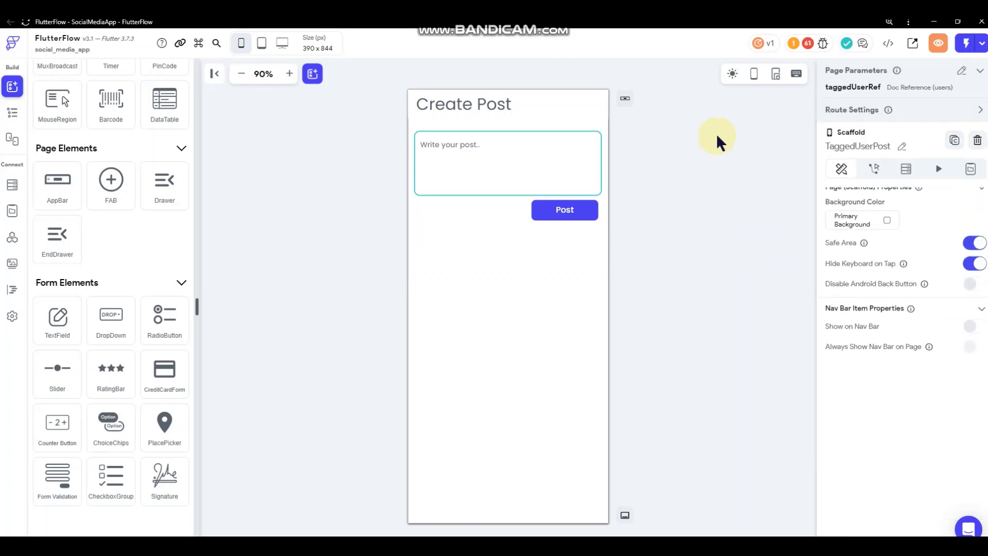
{"action": "left_click", "coordinate": [904, 170]}
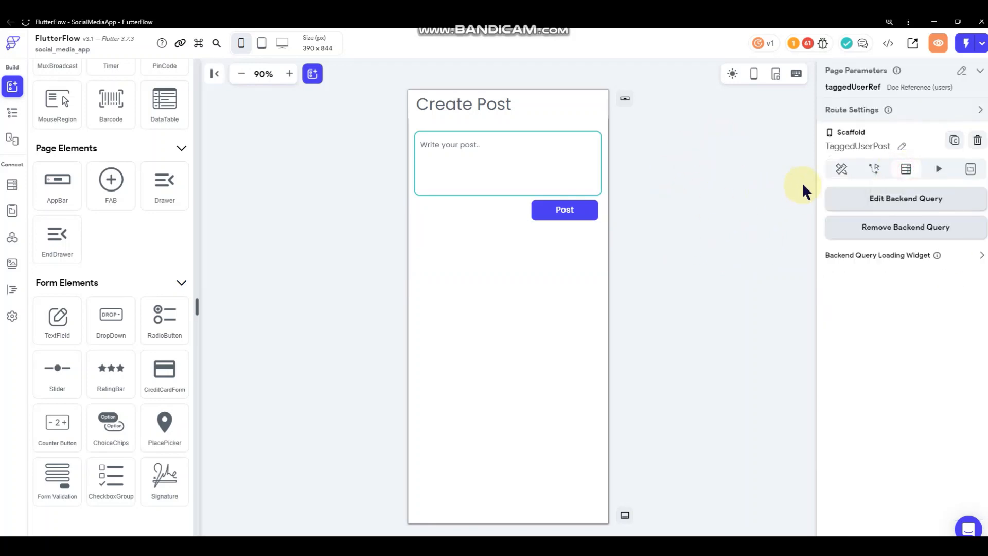
- Check the TaggedUserPost page's existing backend query, then remove it from the page
{"action": "left_click", "coordinate": [888, 202]}
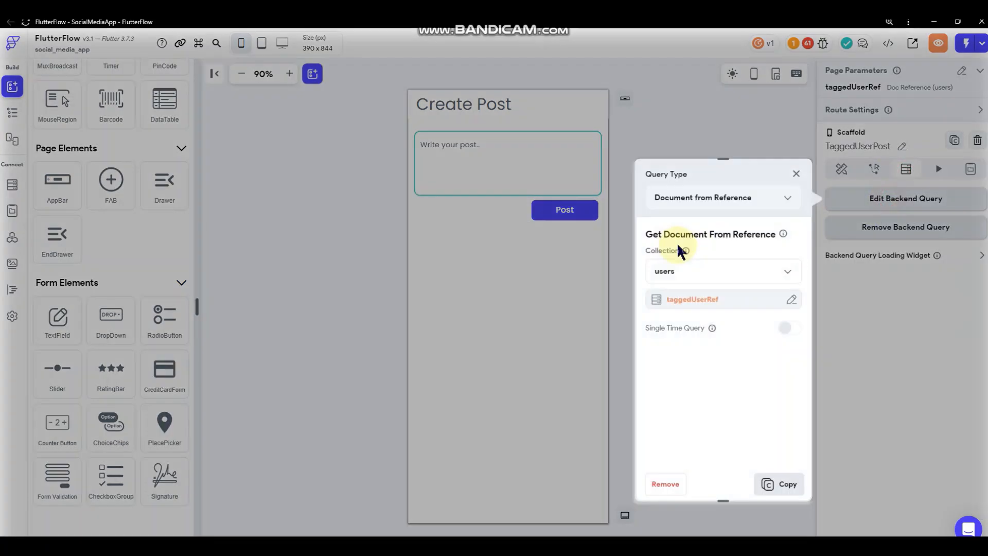
{"action": "left_click", "coordinate": [792, 172]}
{"action": "left_click", "coordinate": [875, 230]}
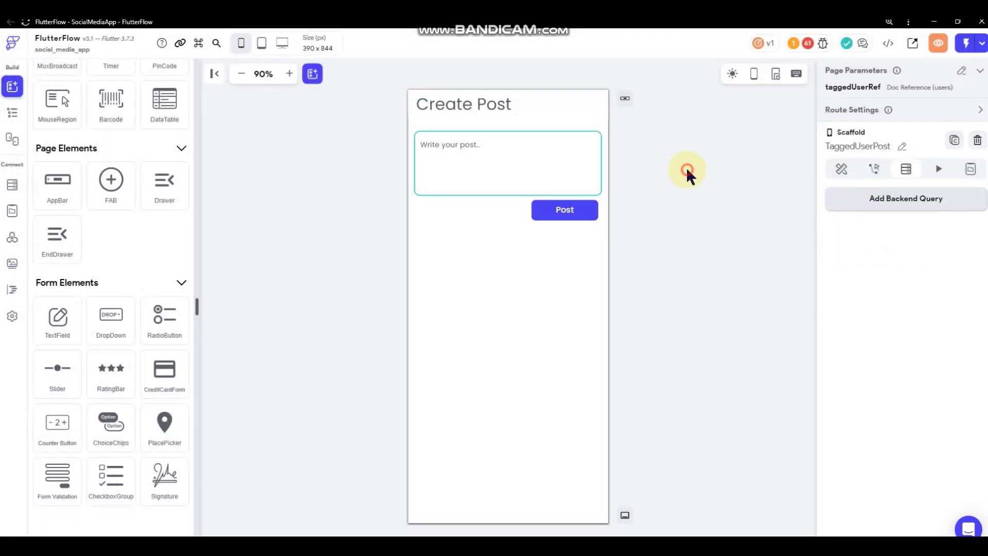
{"action": "left_click", "coordinate": [669, 177]}
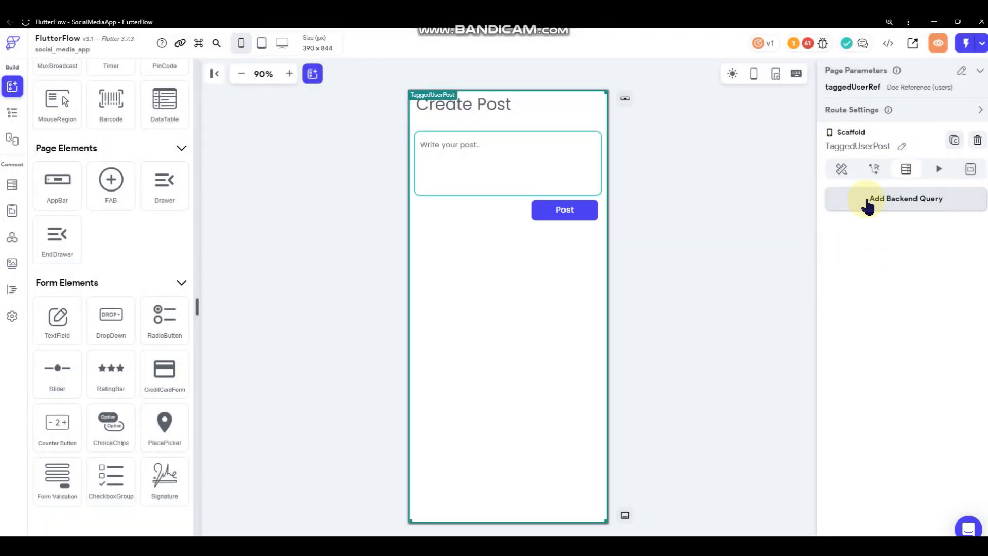
- Add a Document from Reference backend query on the users collection to TaggedUserPost, using the taggedUserRef page parameter
{"action": "left_click", "coordinate": [866, 199]}
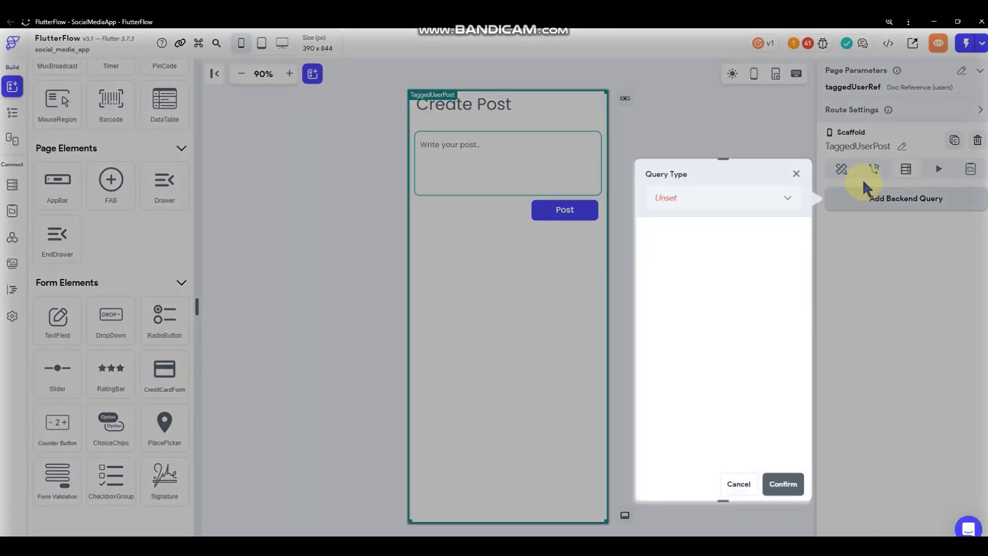
{"action": "left_click", "coordinate": [706, 198]}
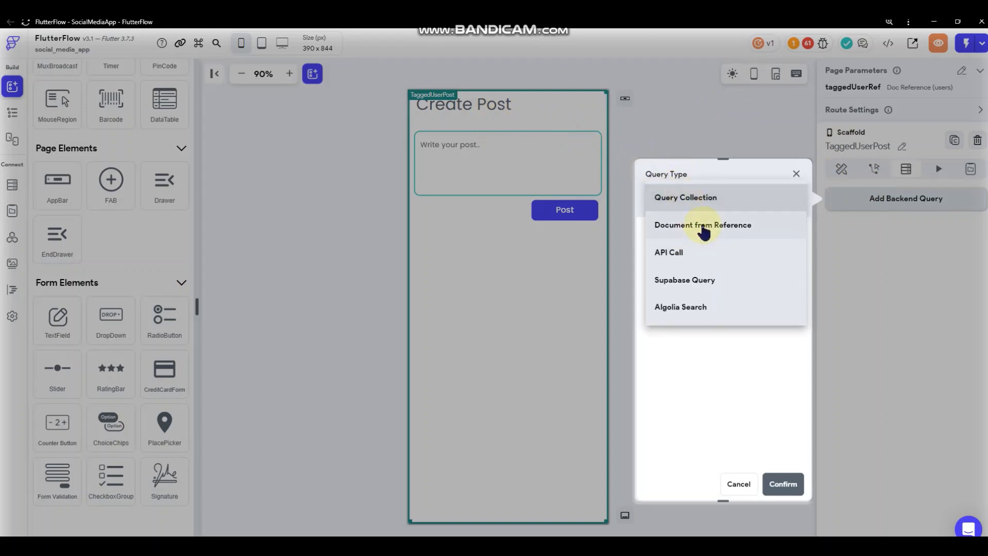
{"action": "left_click", "coordinate": [703, 227]}
{"action": "left_click", "coordinate": [716, 274]}
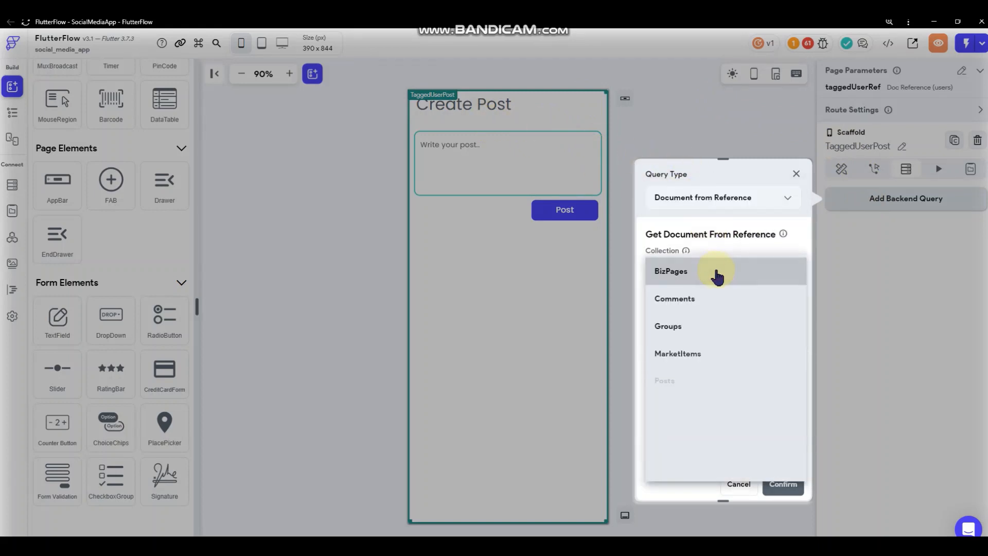
{"action": "left_click", "coordinate": [712, 464]}
{"action": "left_click", "coordinate": [705, 309]}
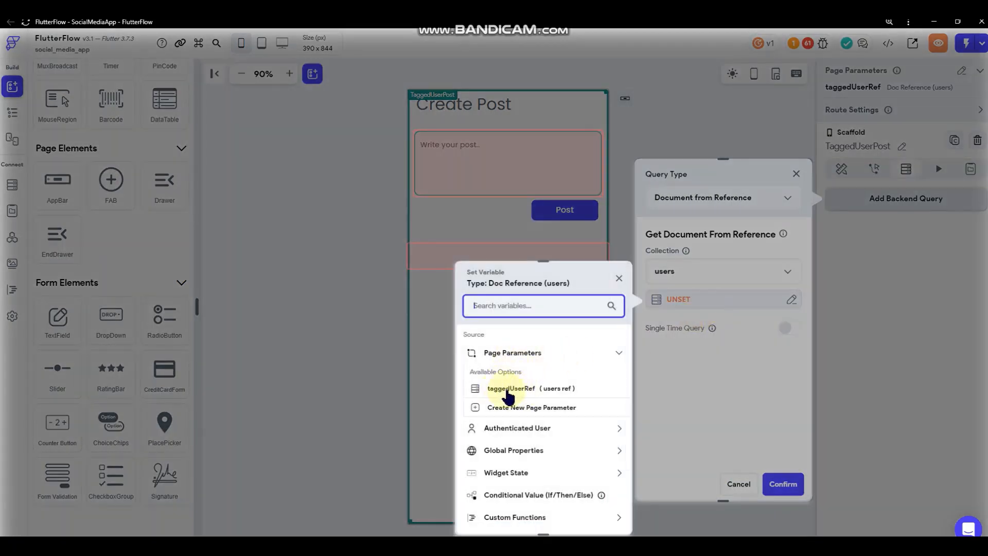
{"action": "left_click", "coordinate": [532, 388]}
{"action": "left_click", "coordinate": [597, 514]}
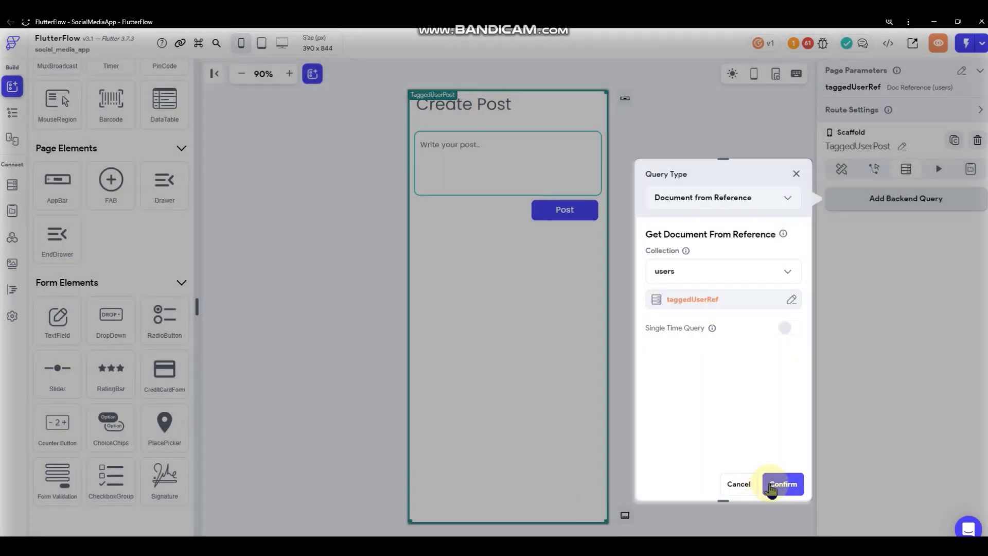
{"action": "left_click", "coordinate": [782, 483]}
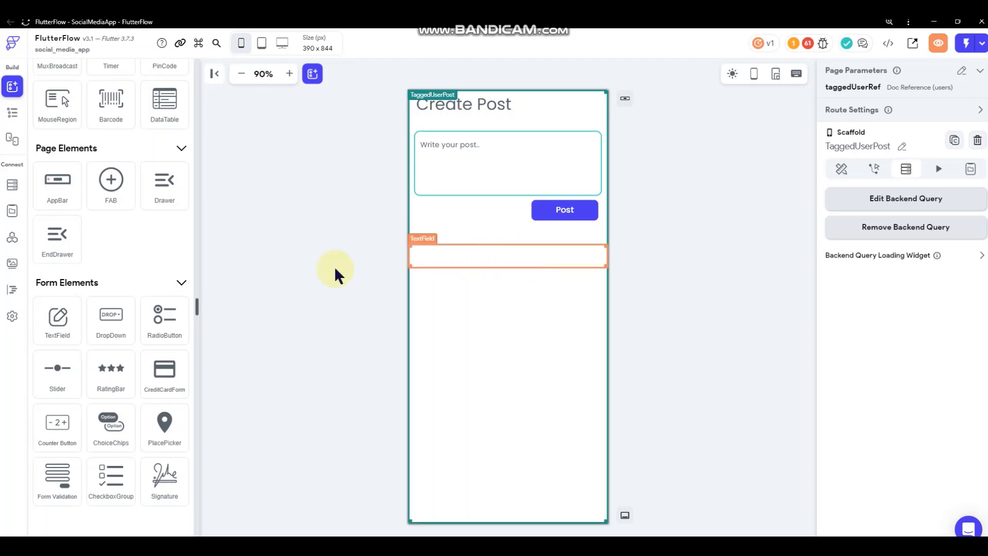
- Bind the initial value of the TextField below the Post button to Combine Text, with the users Document's uid as Text 1
{"action": "left_click", "coordinate": [492, 250]}
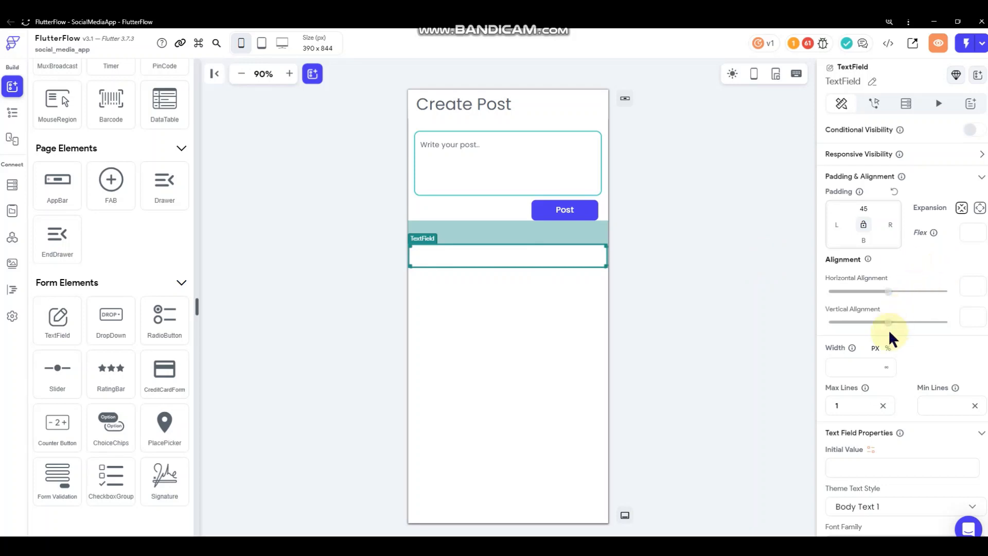
{"action": "scroll", "coordinate": [890, 332], "scroll_direction": "down", "scroll_amount": 2}
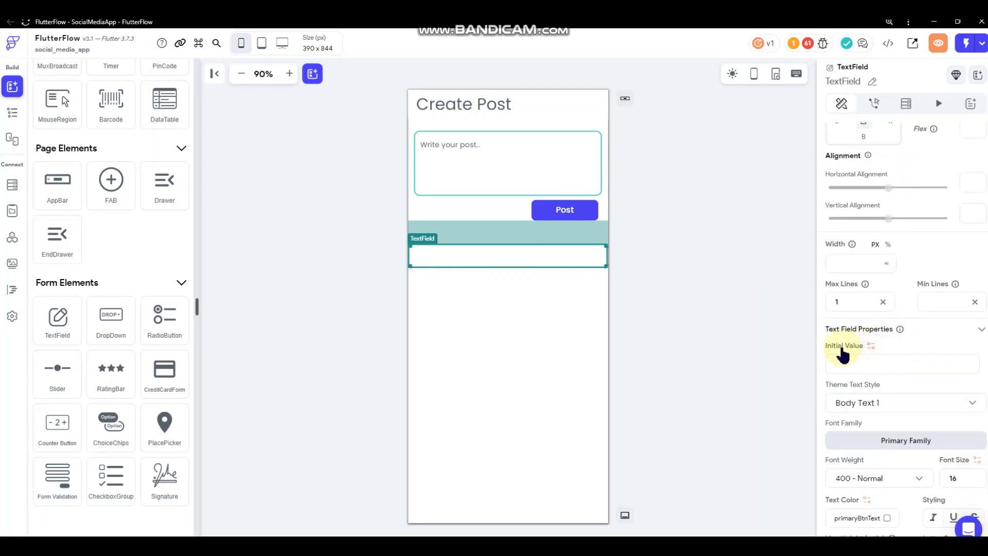
{"action": "left_click", "coordinate": [870, 347]}
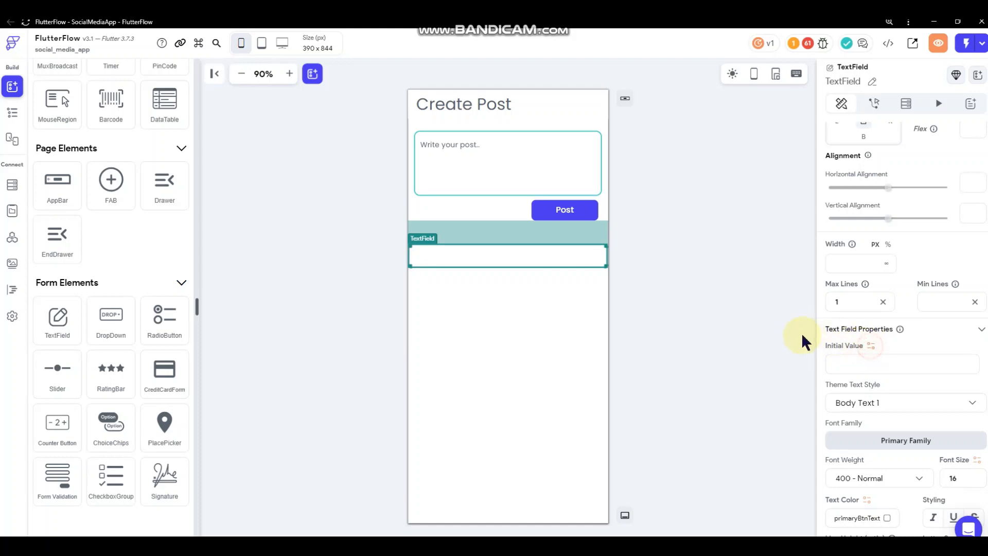
{"action": "scroll", "coordinate": [739, 449], "scroll_direction": "down", "scroll_amount": 1}
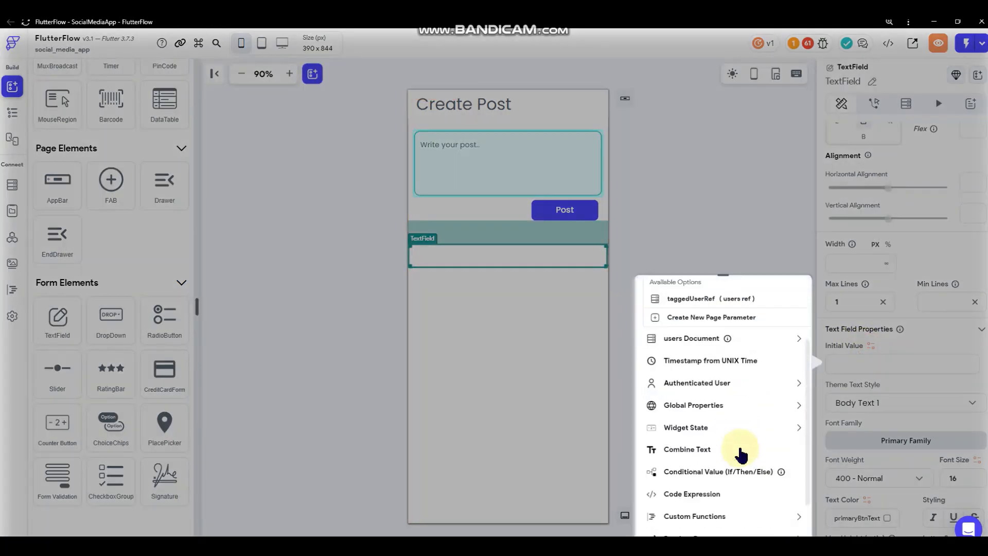
{"action": "left_click", "coordinate": [699, 454]}
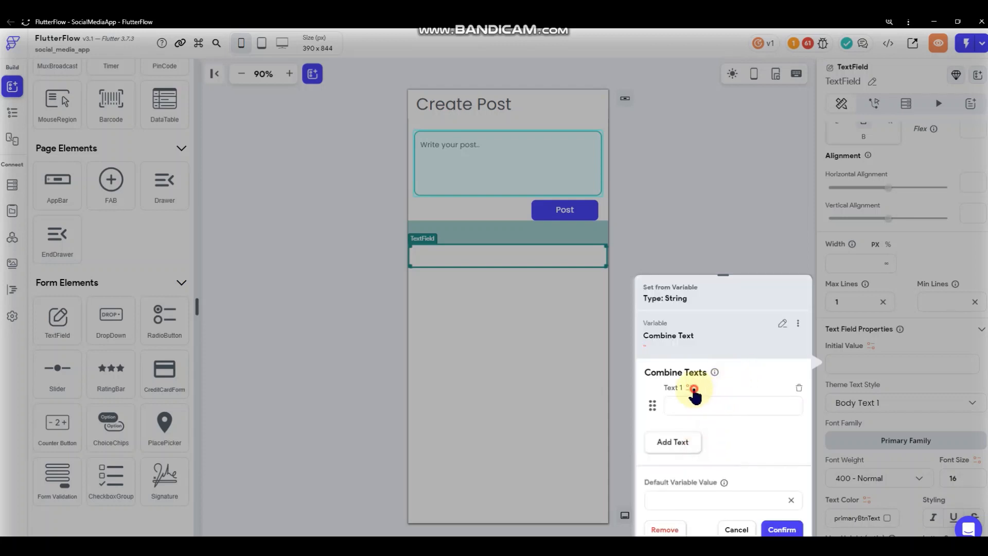
{"action": "left_click", "coordinate": [693, 388]}
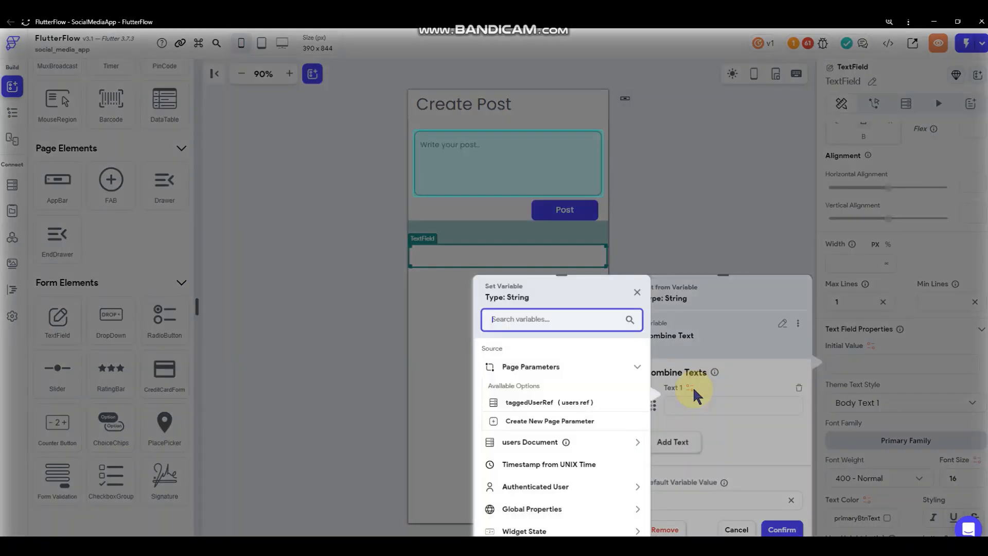
{"action": "left_click", "coordinate": [544, 448]}
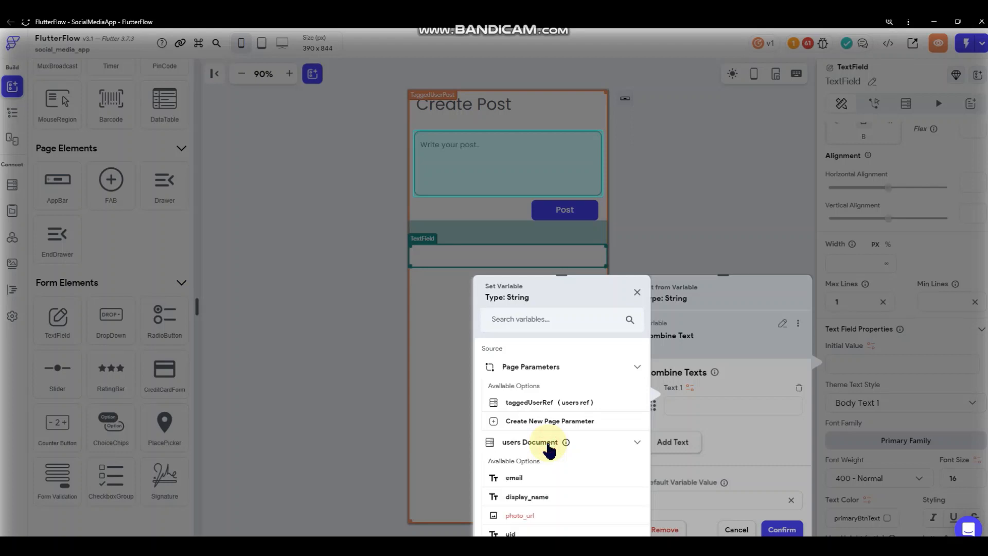
{"action": "scroll", "coordinate": [540, 470], "scroll_direction": "down", "scroll_amount": 1}
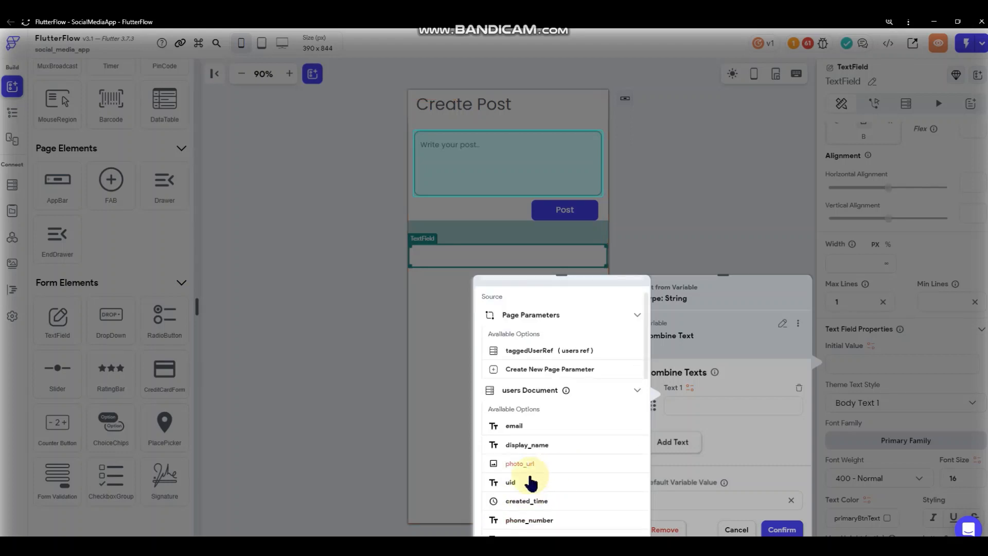
{"action": "left_click", "coordinate": [519, 484]}
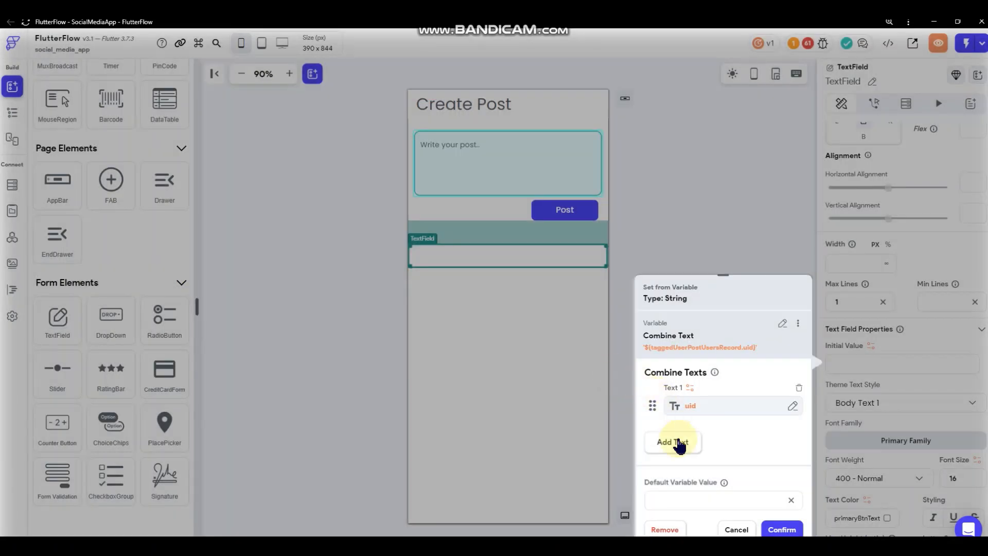
- Add ":" as Text 2 and an empty Text 3 to the text combination
{"action": "left_click", "coordinate": [677, 442]}
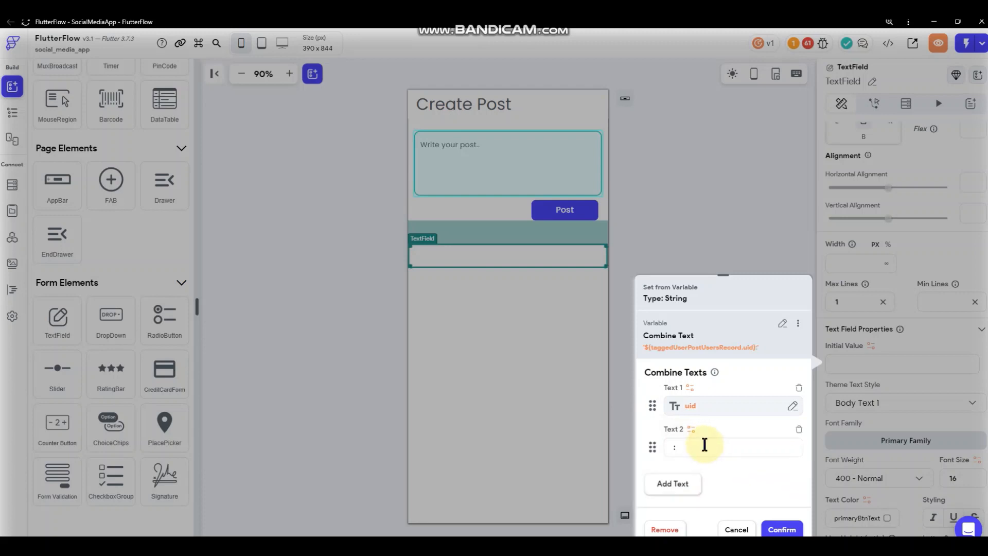
{"action": "left_click", "coordinate": [674, 483]}
{"action": "scroll", "coordinate": [714, 400], "scroll_direction": "down", "scroll_amount": 2}
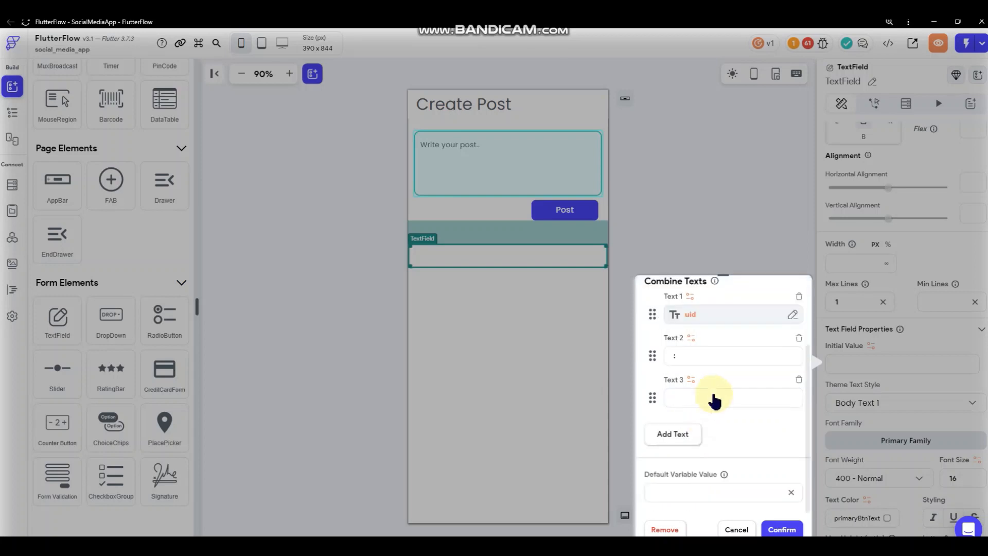
- Set Text 3 to a Random String with minimum and maximum length 32, including lowercase, uppercase and digits
{"action": "left_click", "coordinate": [691, 379]}
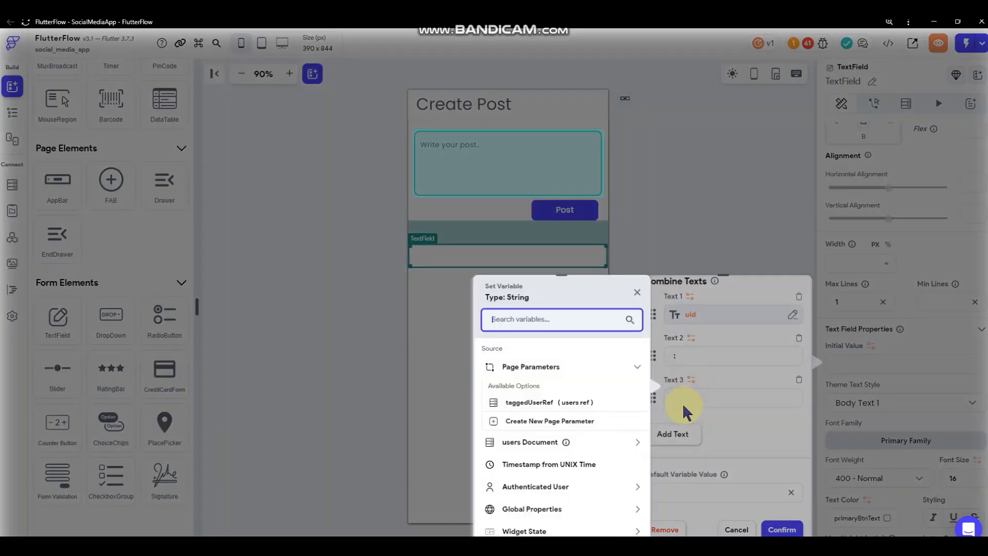
{"action": "scroll", "coordinate": [587, 463], "scroll_direction": "down", "scroll_amount": 3}
{"action": "left_click", "coordinate": [563, 469]}
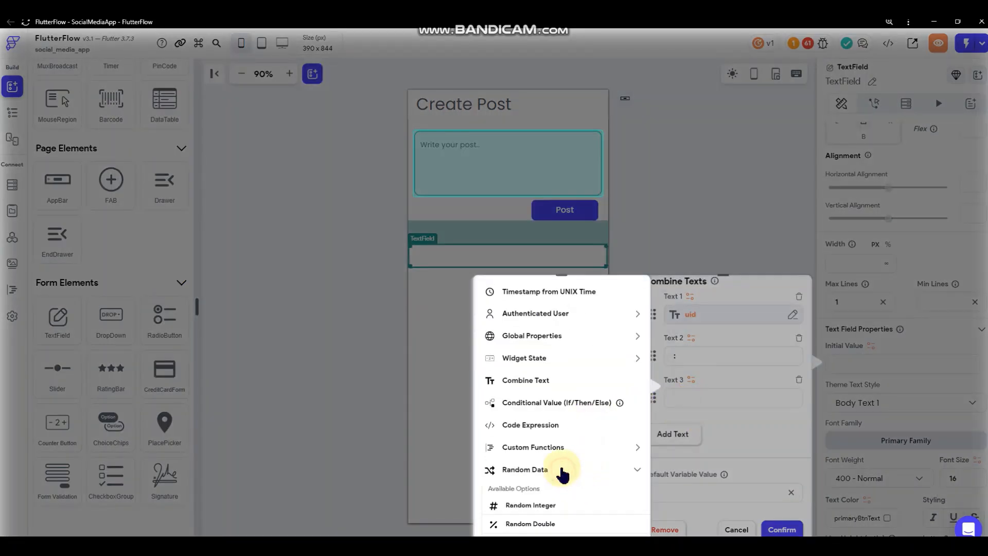
{"action": "scroll", "coordinate": [561, 469], "scroll_direction": "down", "scroll_amount": 1}
{"action": "left_click", "coordinate": [541, 491]}
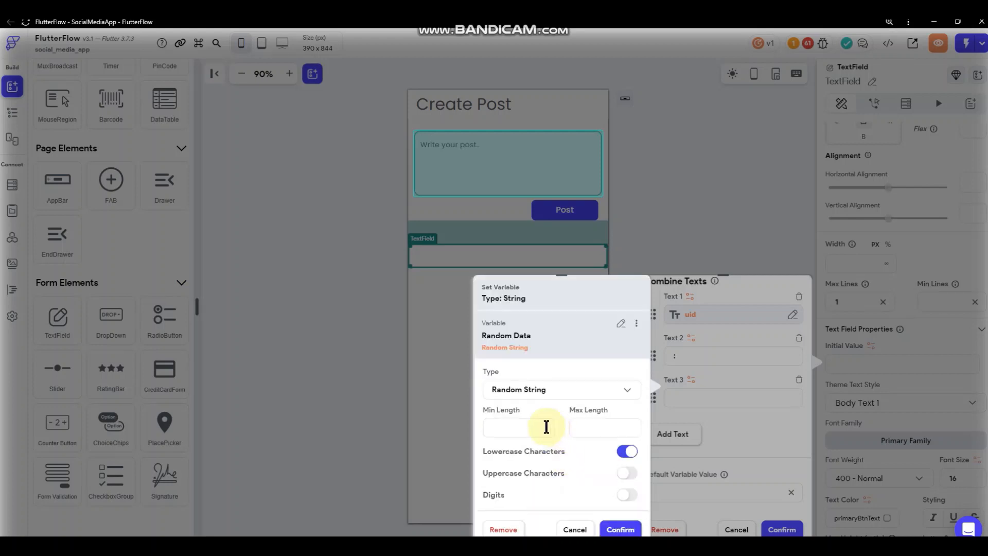
{"action": "type", "text": "32"}
{"action": "left_click", "coordinate": [613, 431]}
{"action": "type", "text": "32"}
{"action": "left_click", "coordinate": [629, 473]}
{"action": "left_click", "coordinate": [626, 495]}
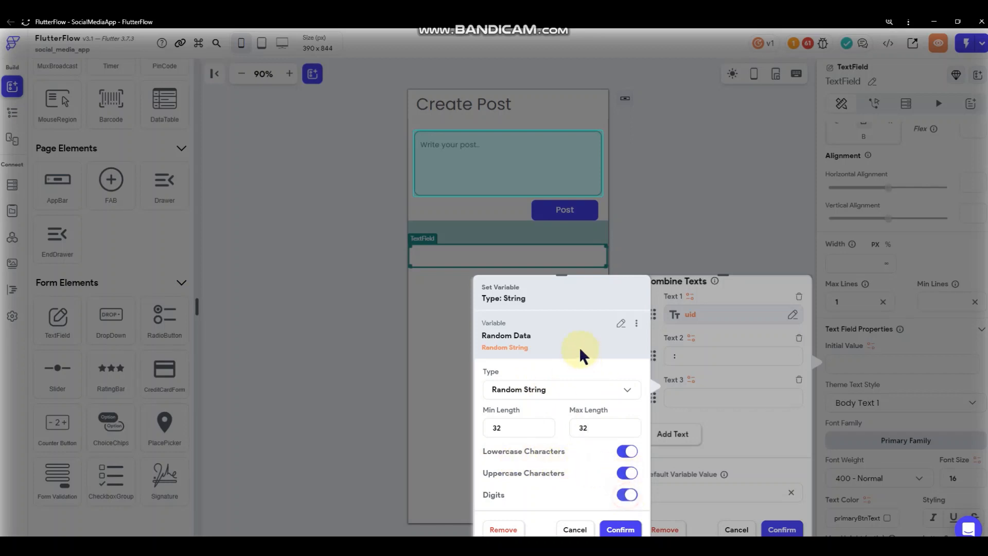
{"action": "left_click", "coordinate": [620, 530]}
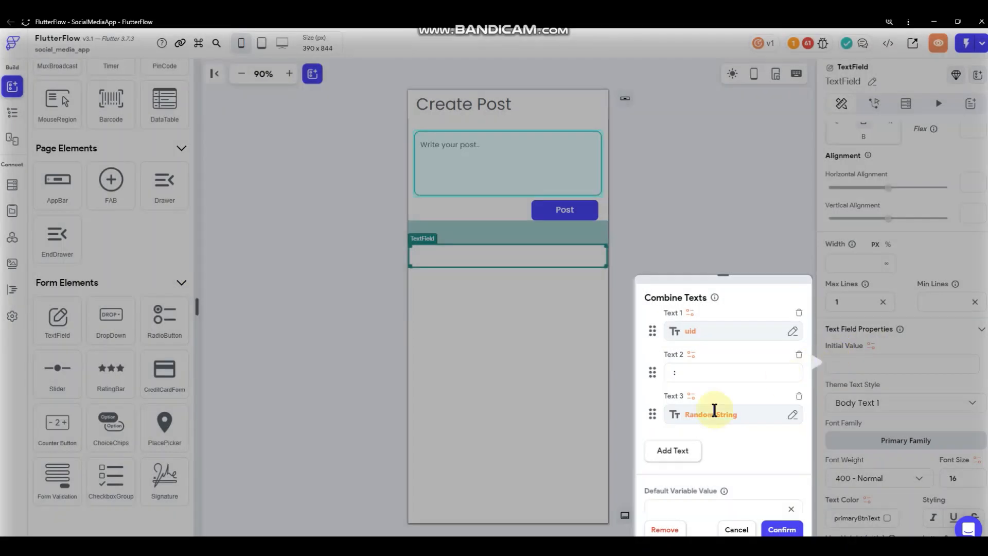
- Review the three combined texts and apply the combination as the TextField's initial value
{"action": "scroll", "coordinate": [741, 378], "scroll_direction": "up", "scroll_amount": 2}
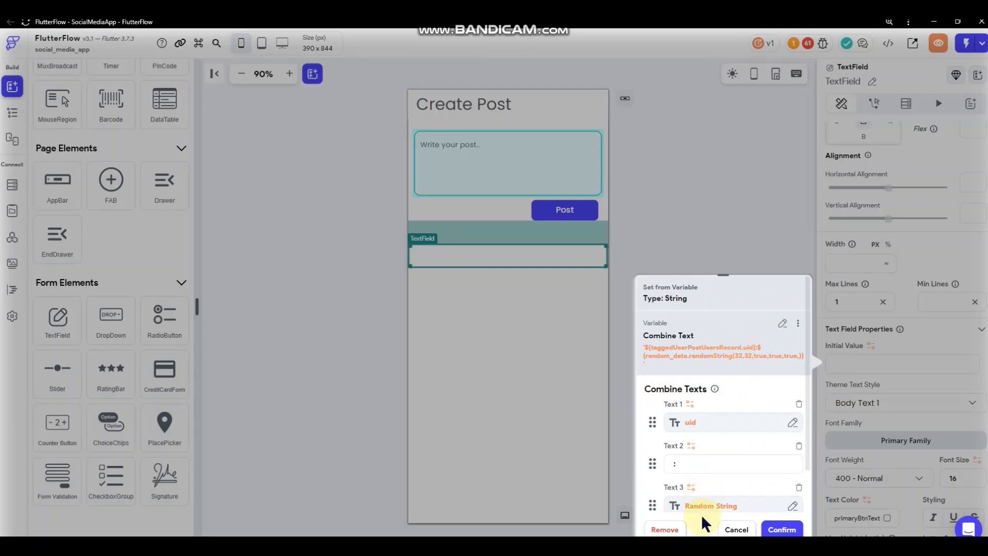
{"action": "scroll", "coordinate": [712, 378], "scroll_direction": "down", "scroll_amount": 2}
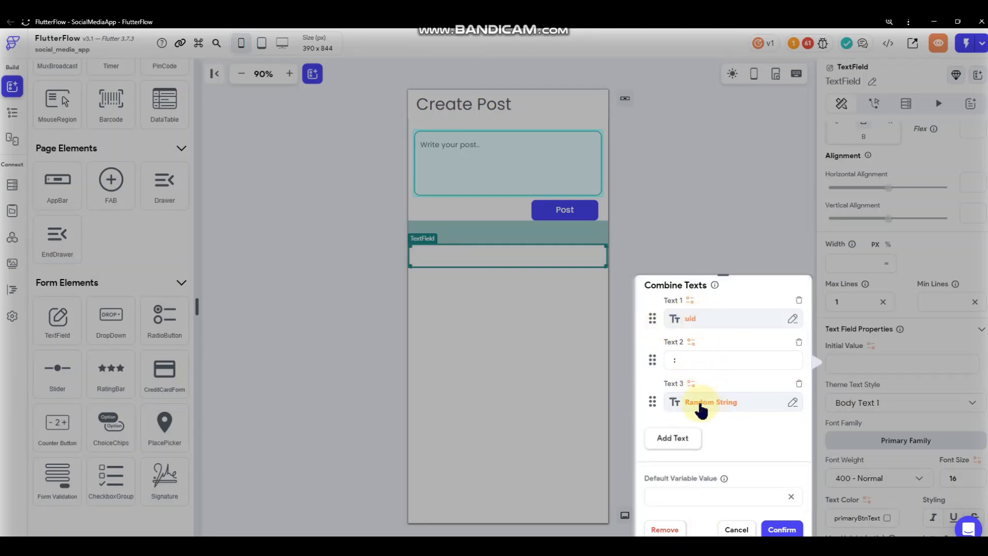
{"action": "scroll", "coordinate": [717, 398], "scroll_direction": "down", "scroll_amount": 1}
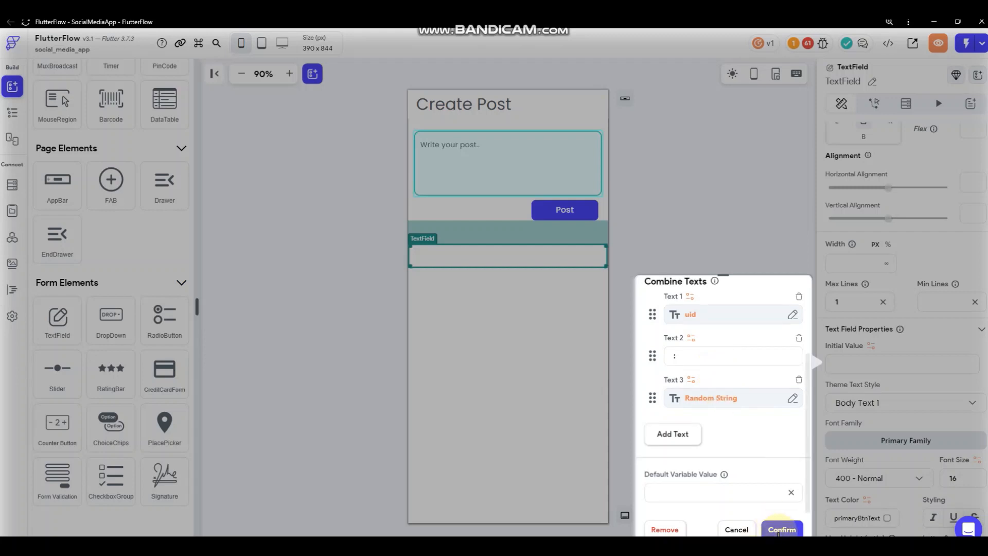
{"action": "left_click", "coordinate": [779, 529]}
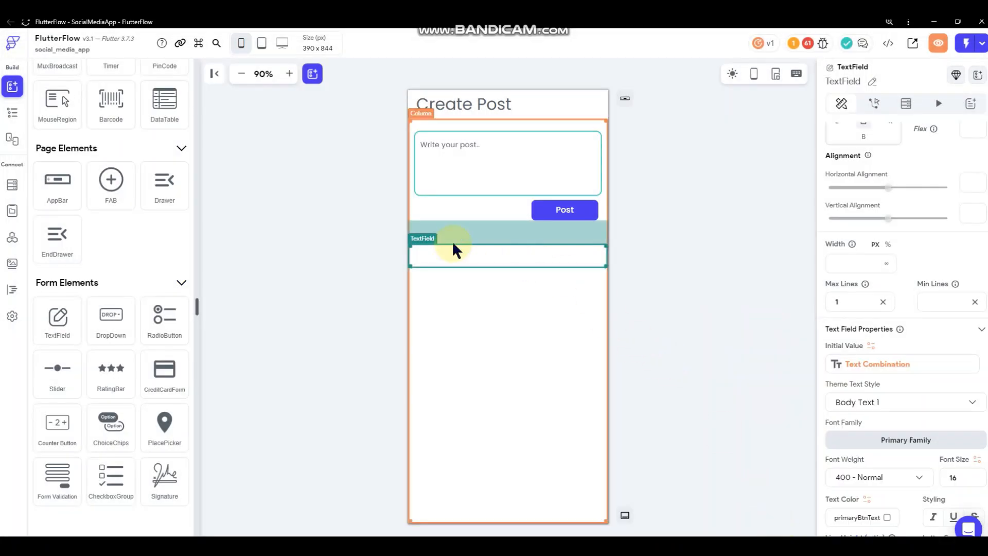
- Make the TextField below the Post button Read Only and deselect it
{"action": "left_click", "coordinate": [485, 254]}
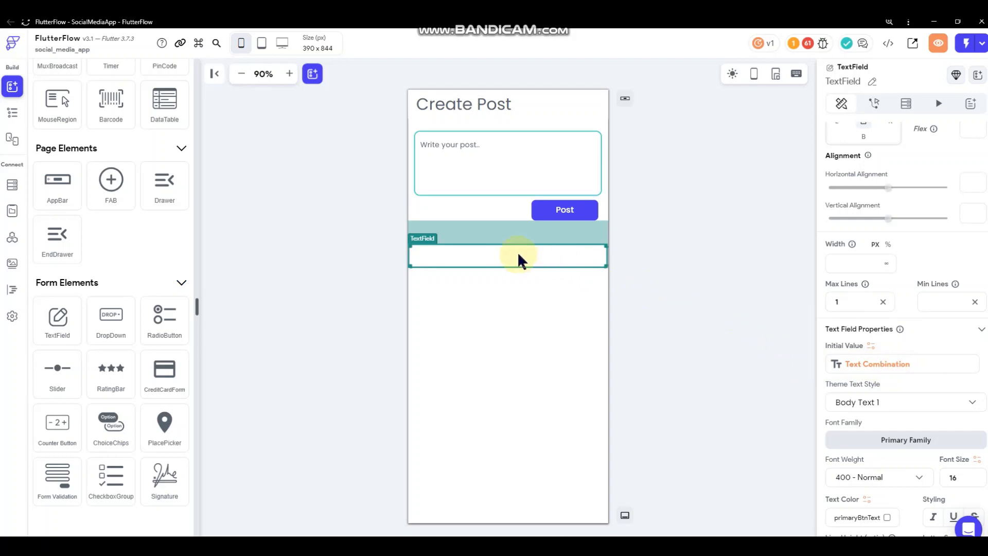
{"action": "scroll", "coordinate": [883, 344], "scroll_direction": "down", "scroll_amount": 8}
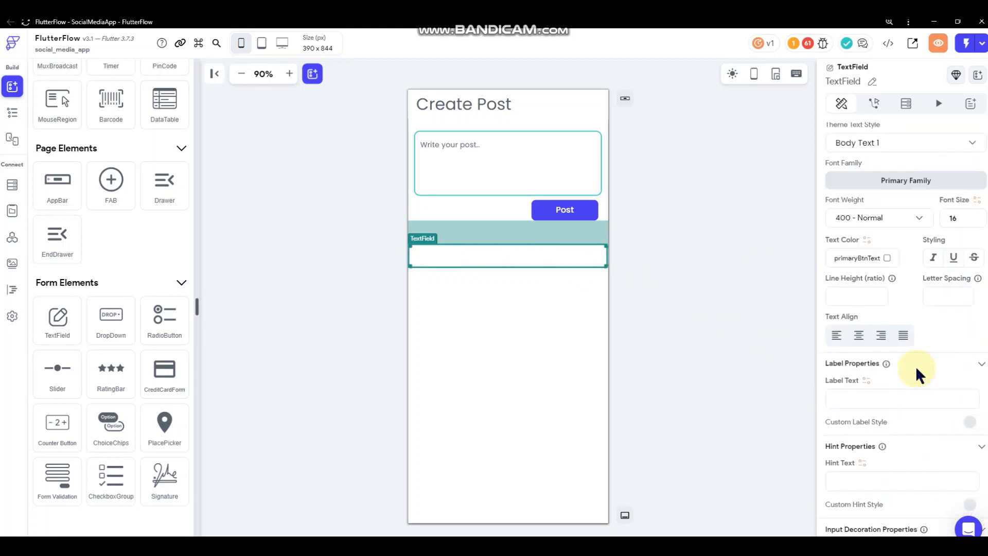
{"action": "scroll", "coordinate": [871, 293], "scroll_direction": "down", "scroll_amount": 10}
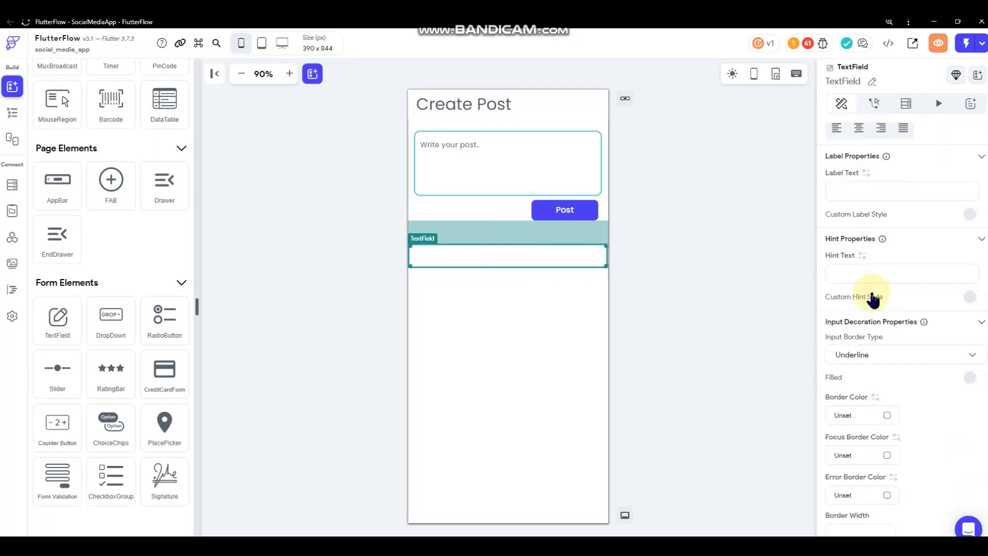
{"action": "left_click", "coordinate": [977, 274]}
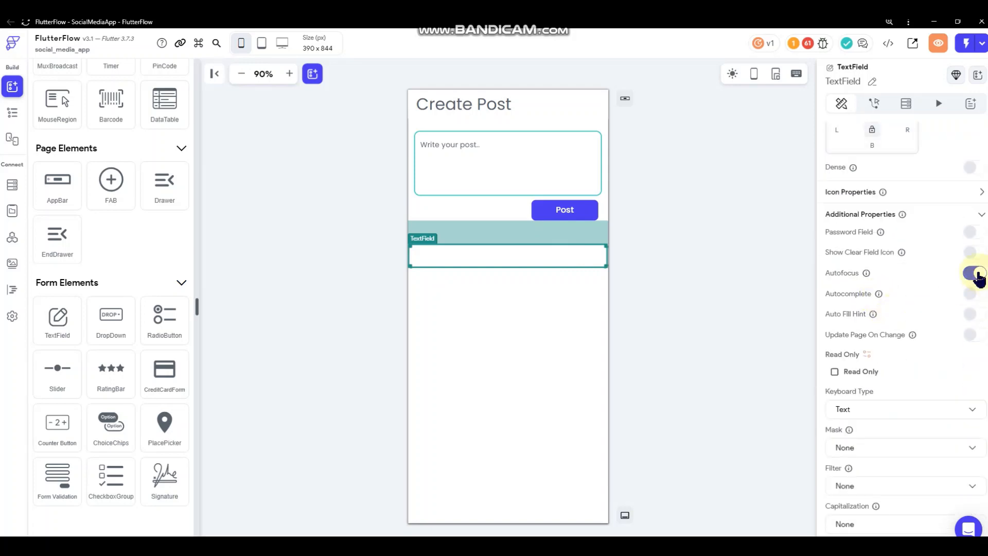
{"action": "left_click", "coordinate": [976, 273]}
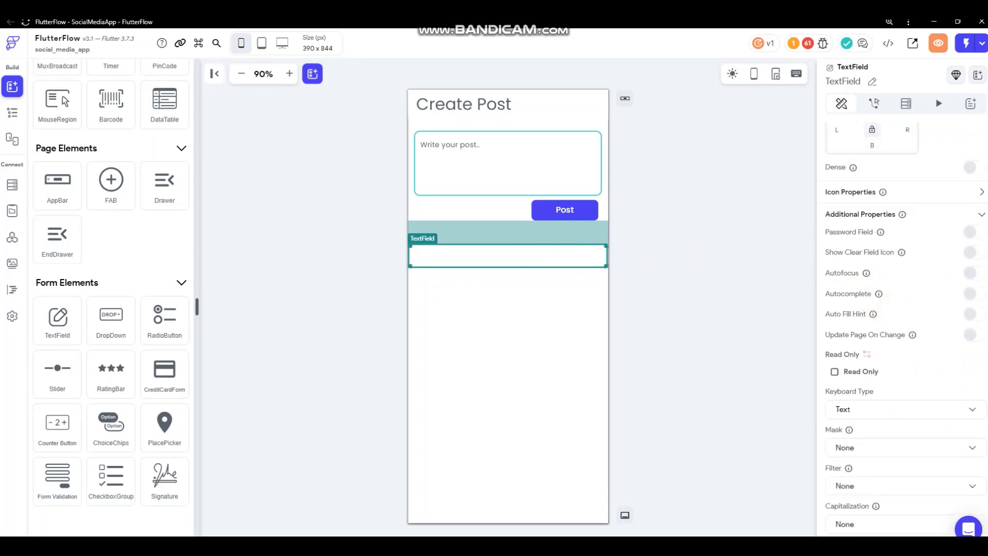
{"action": "left_click", "coordinate": [834, 372]}
{"action": "left_click", "coordinate": [647, 239]}
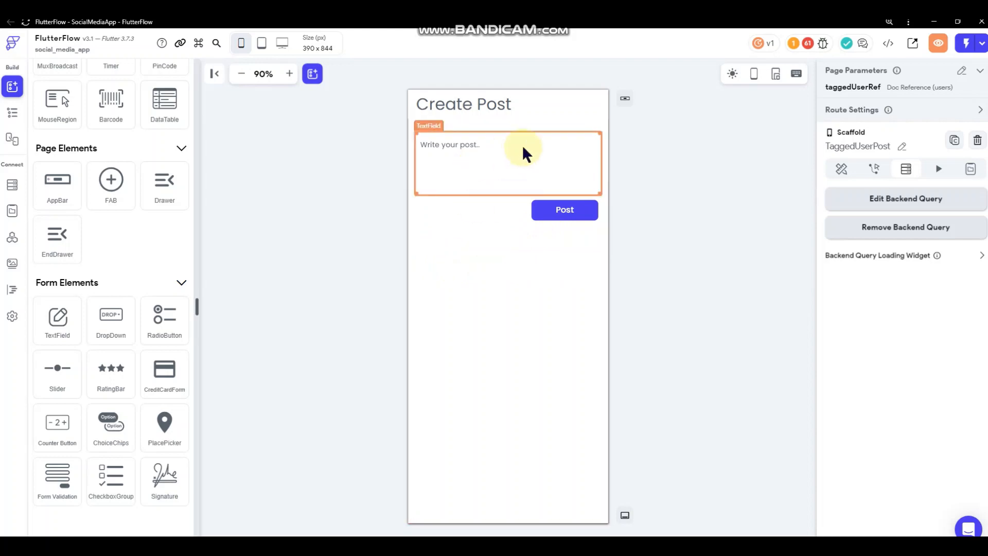
- Set the PostID value source to From Variable in the Post button's Create Document action and leave the action flow
{"action": "left_click", "coordinate": [576, 212]}
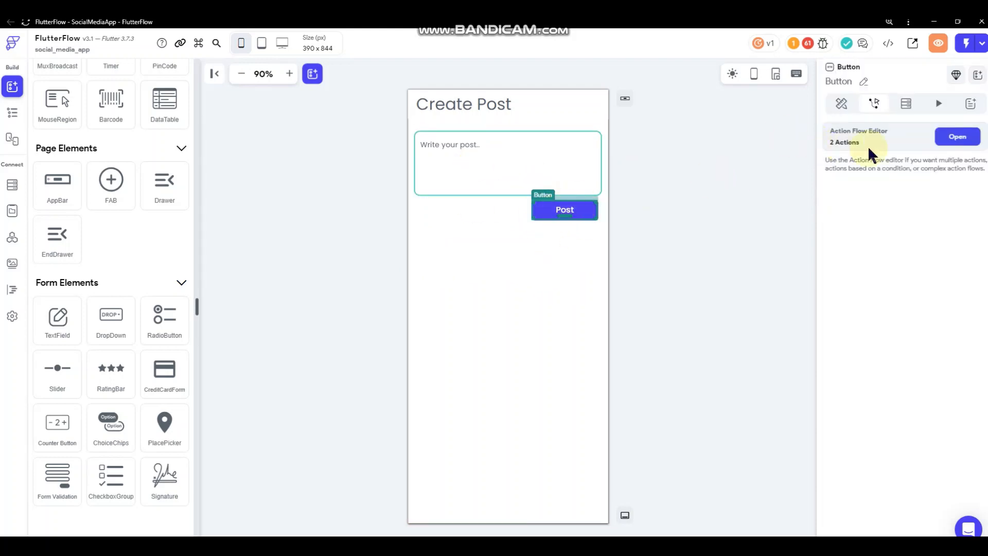
{"action": "left_click", "coordinate": [957, 136]}
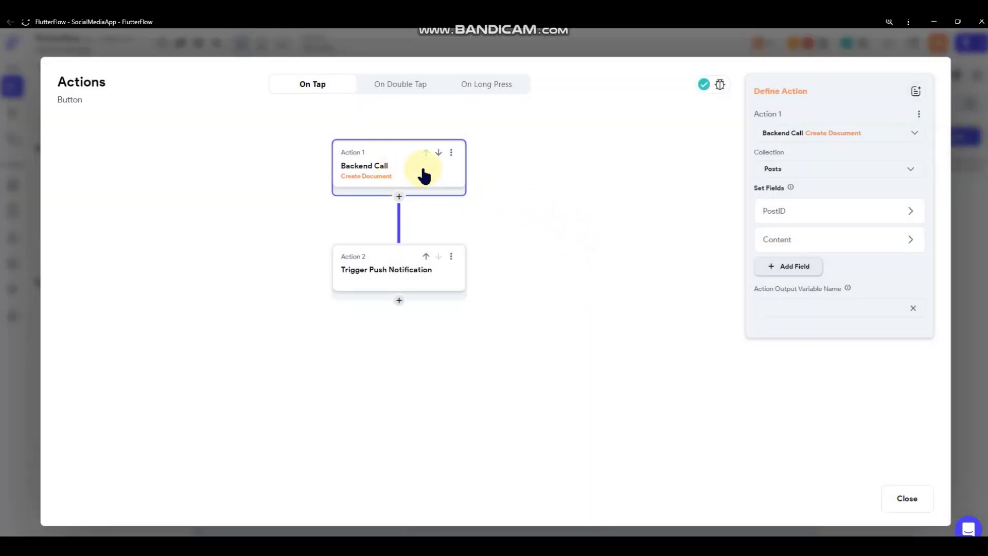
{"action": "left_click", "coordinate": [791, 215]}
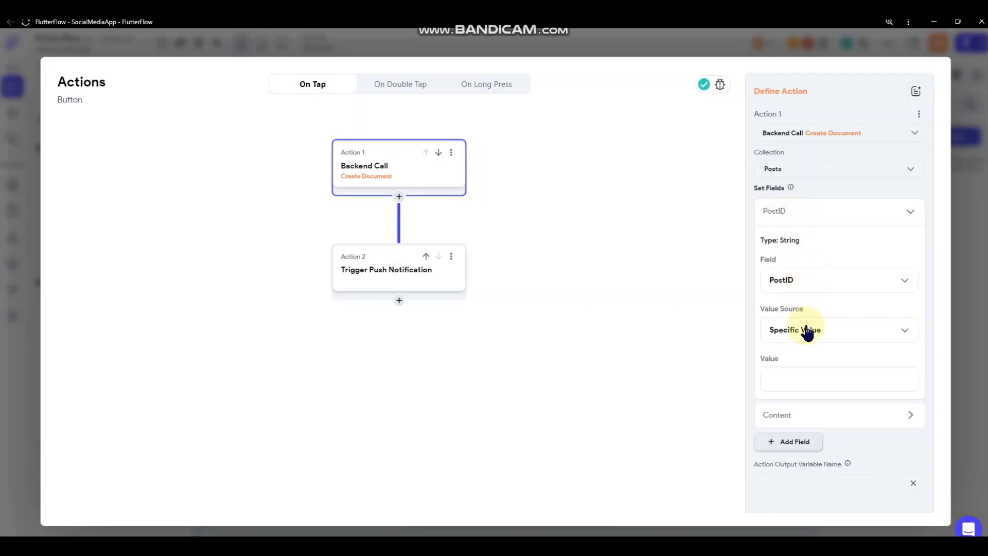
{"action": "left_click", "coordinate": [807, 334]}
{"action": "left_click", "coordinate": [808, 354]}
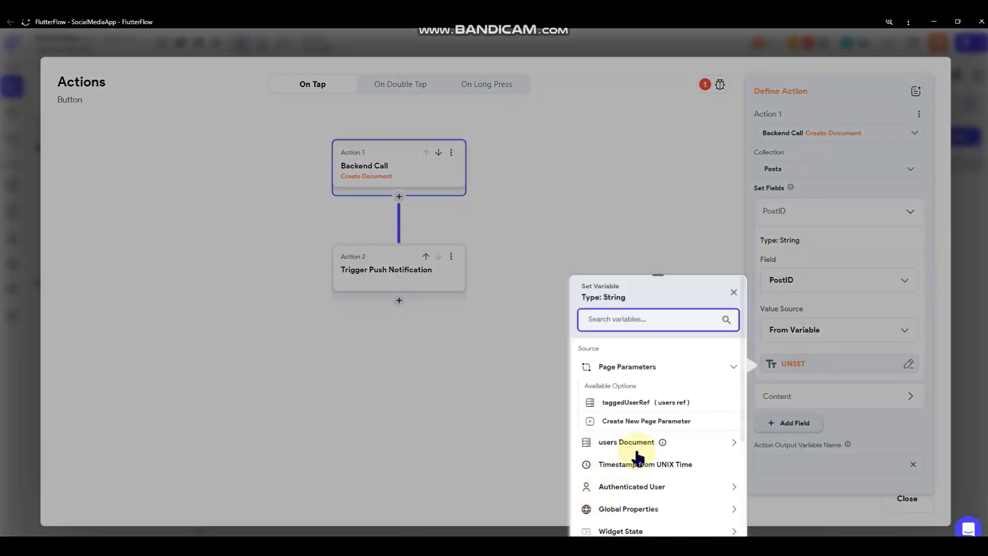
{"action": "scroll", "coordinate": [638, 458], "scroll_direction": "down", "scroll_amount": 2}
{"action": "left_click", "coordinate": [646, 476]}
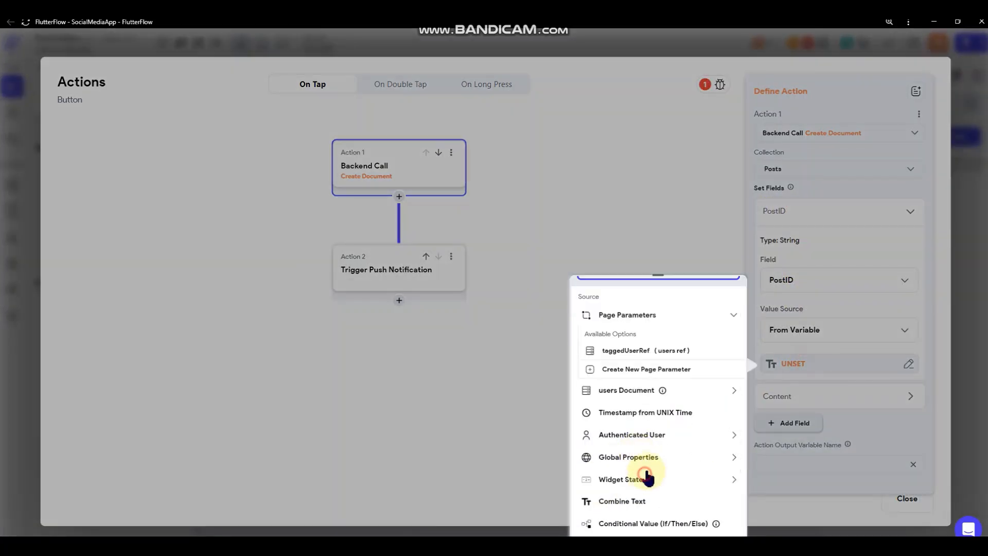
{"action": "scroll", "coordinate": [661, 458], "scroll_direction": "down", "scroll_amount": 1}
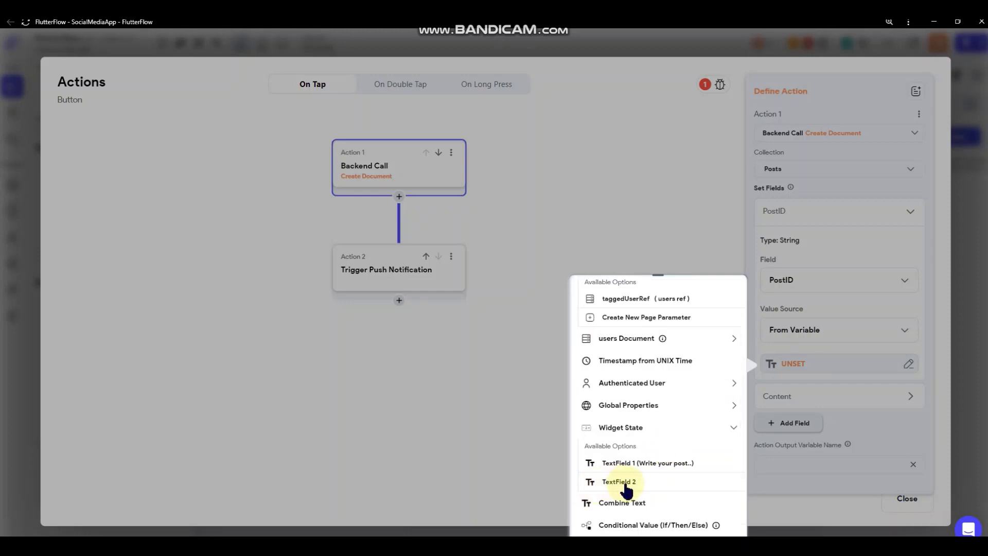
{"action": "left_click", "coordinate": [599, 172]}
{"action": "left_click", "coordinate": [957, 207]}
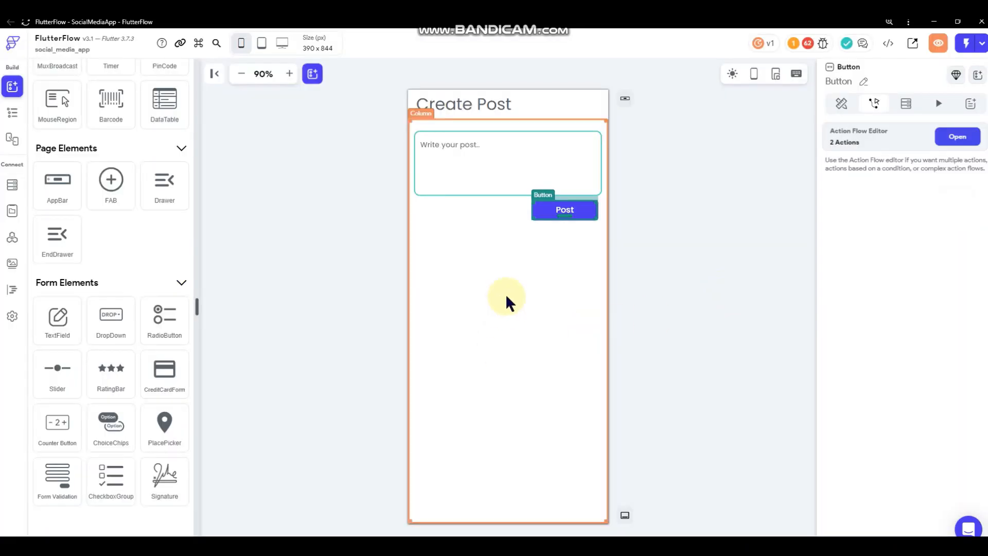
- Rename the hidden TextField below the Post button to customID and deselect it
{"action": "left_click_drag", "start_coordinate": [507, 298], "coordinate": [522, 264]}
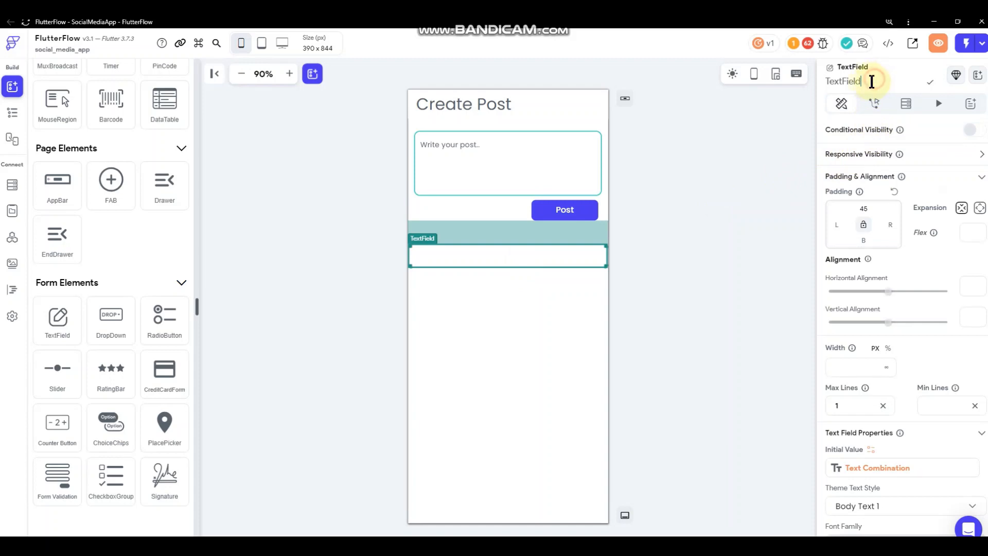
{"action": "left_click", "coordinate": [871, 82]}
{"action": "type", "text": "c"}
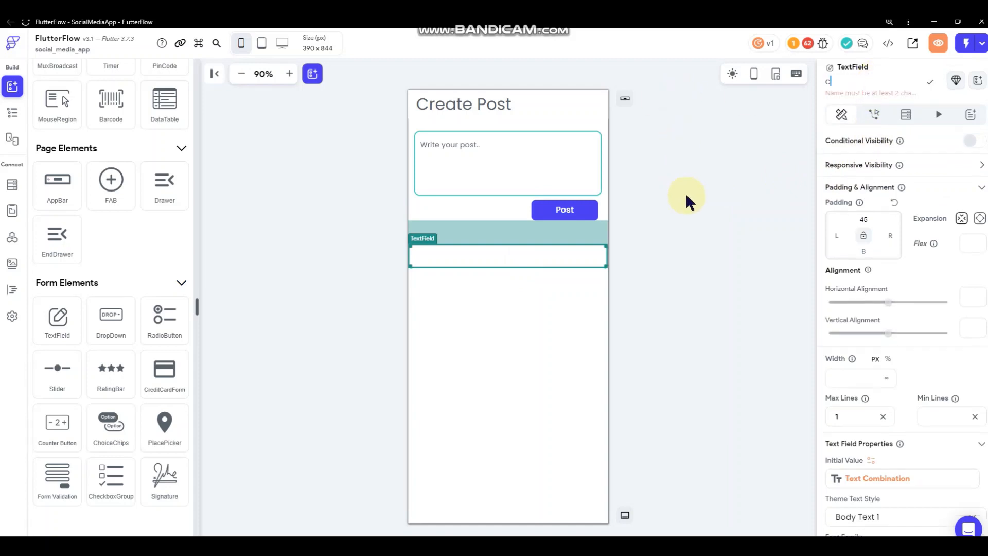
{"action": "type", "text": "ustomID"}
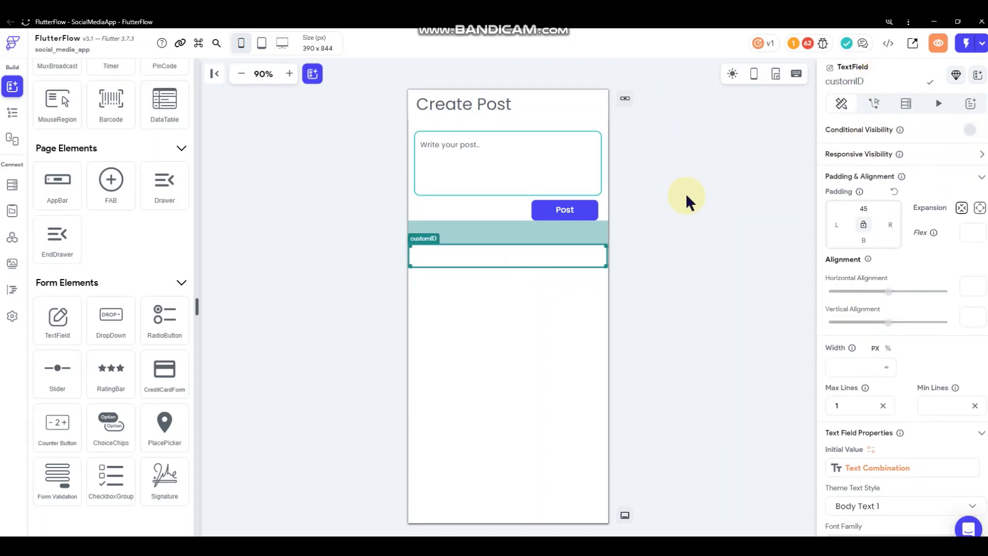
{"action": "left_click", "coordinate": [685, 193]}
- Set the PostID field in the Post button's Create Document action to the customID widget state
{"action": "left_click", "coordinate": [582, 214]}
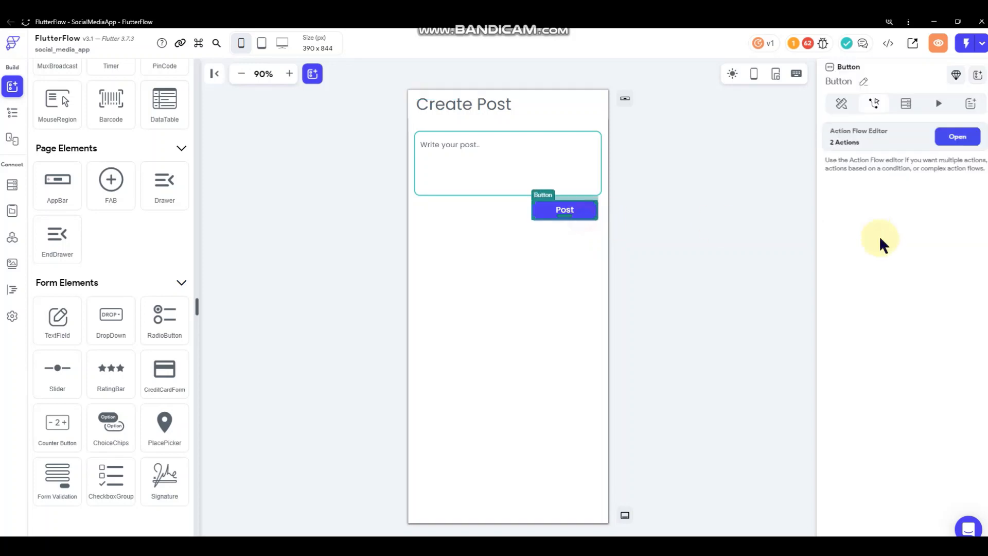
{"action": "left_click", "coordinate": [955, 138]}
{"action": "left_click", "coordinate": [787, 218]}
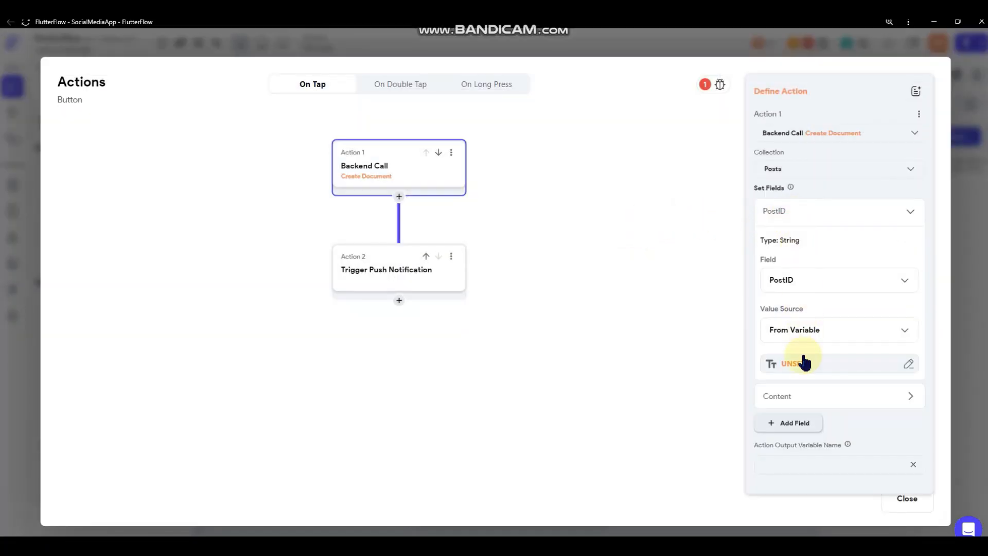
{"action": "left_click", "coordinate": [783, 360]}
{"action": "scroll", "coordinate": [650, 443], "scroll_direction": "down", "scroll_amount": 4}
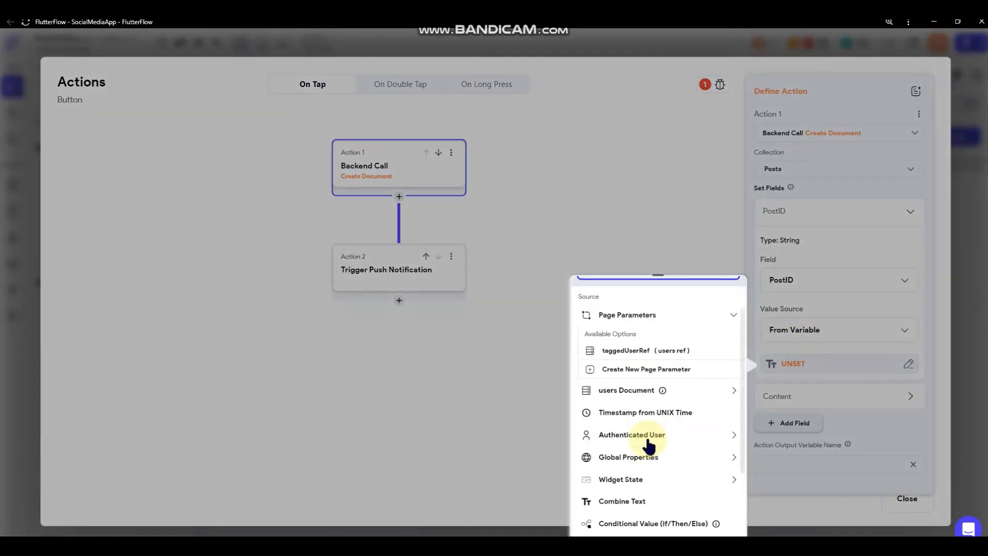
{"action": "left_click", "coordinate": [649, 360]}
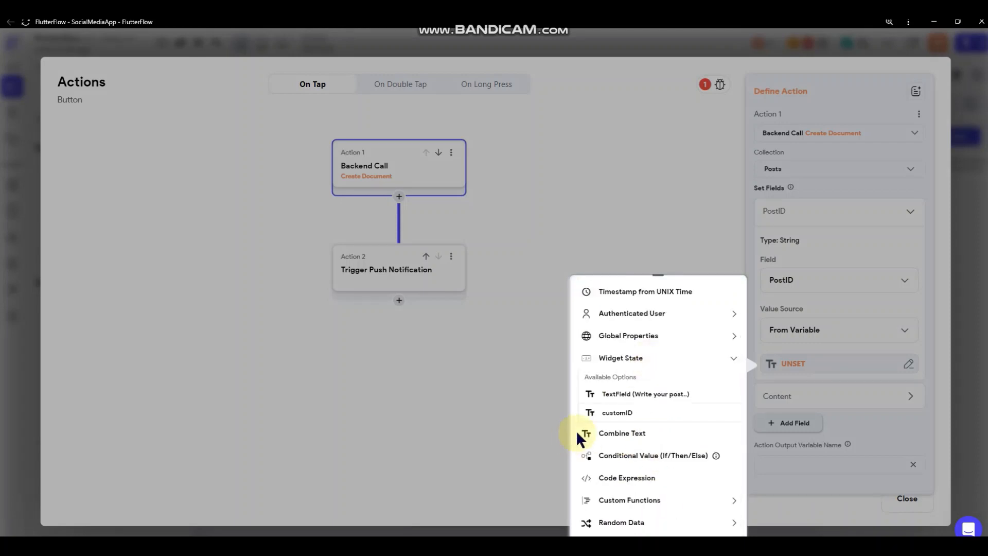
{"action": "left_click", "coordinate": [615, 412]}
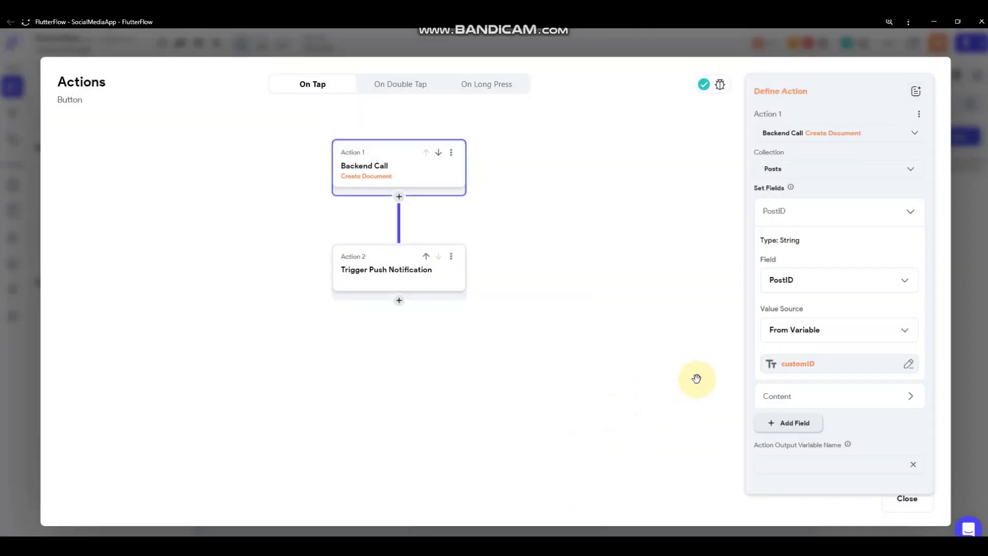
- Define a String page parameter named customIDRef on DirectToTag, starting from the Post button's Trigger Push Notification action
{"action": "left_click", "coordinate": [437, 279]}
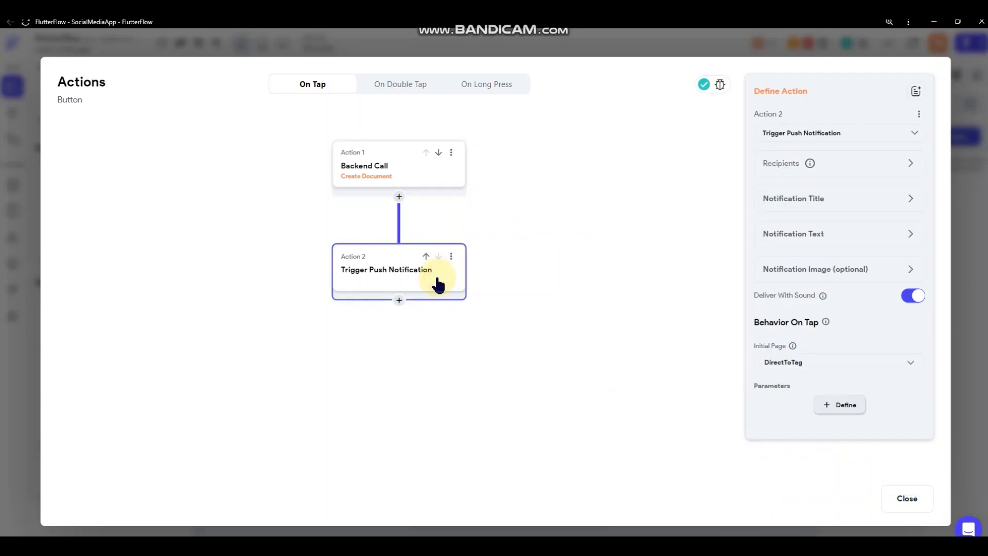
{"action": "left_click", "coordinate": [842, 406]}
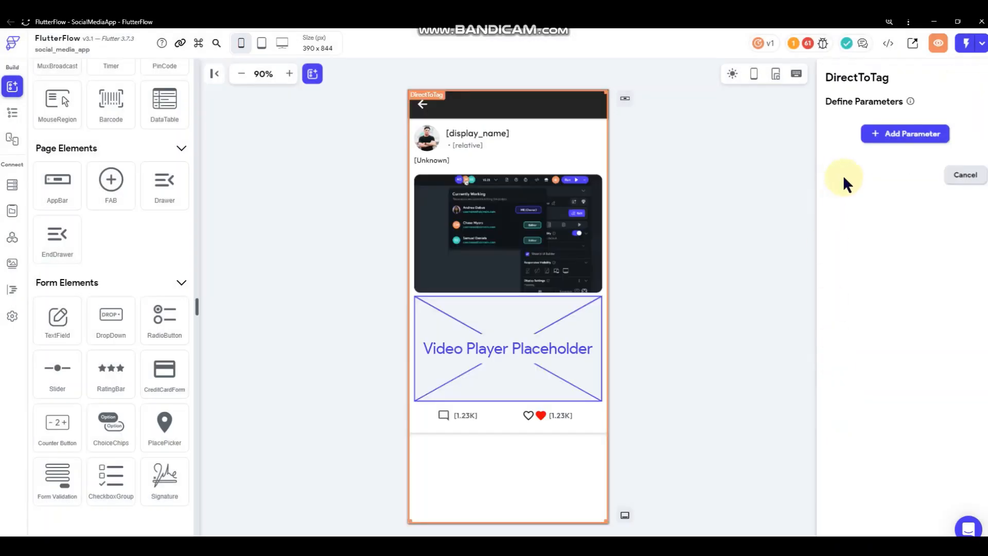
{"action": "left_click", "coordinate": [895, 135]}
{"action": "left_click", "coordinate": [885, 178]}
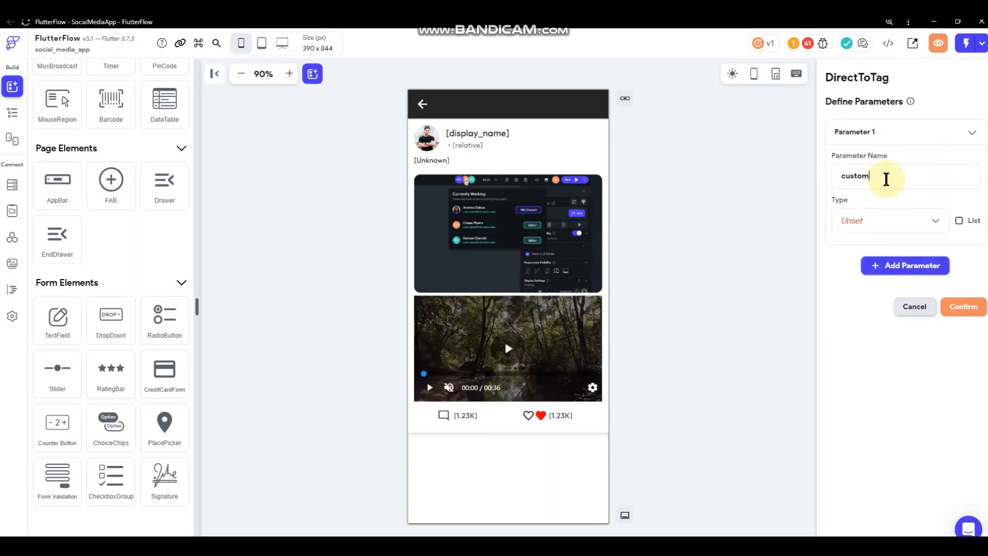
{"action": "type", "text": "customIDRef"}
{"action": "left_click", "coordinate": [884, 222]}
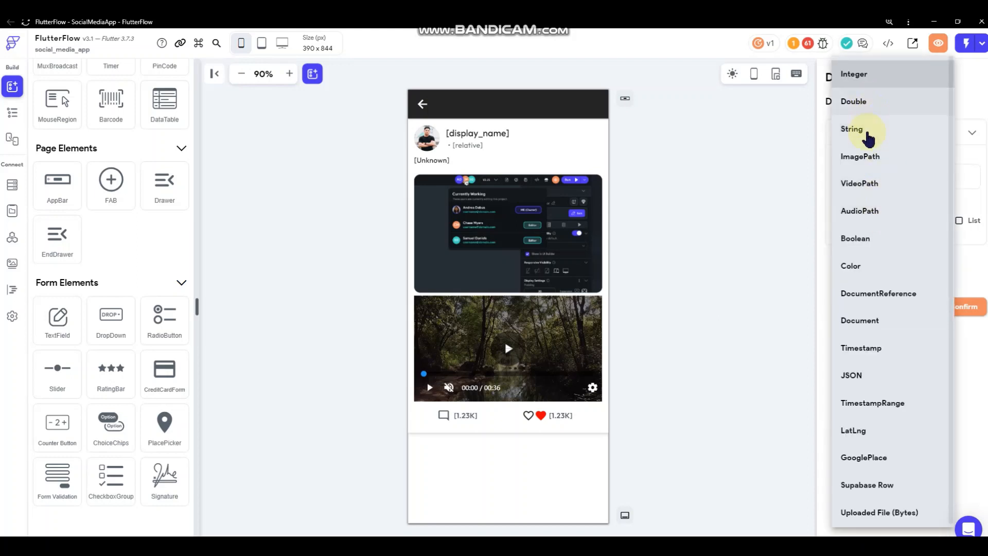
{"action": "left_click", "coordinate": [865, 131]}
{"action": "left_click", "coordinate": [958, 343]}
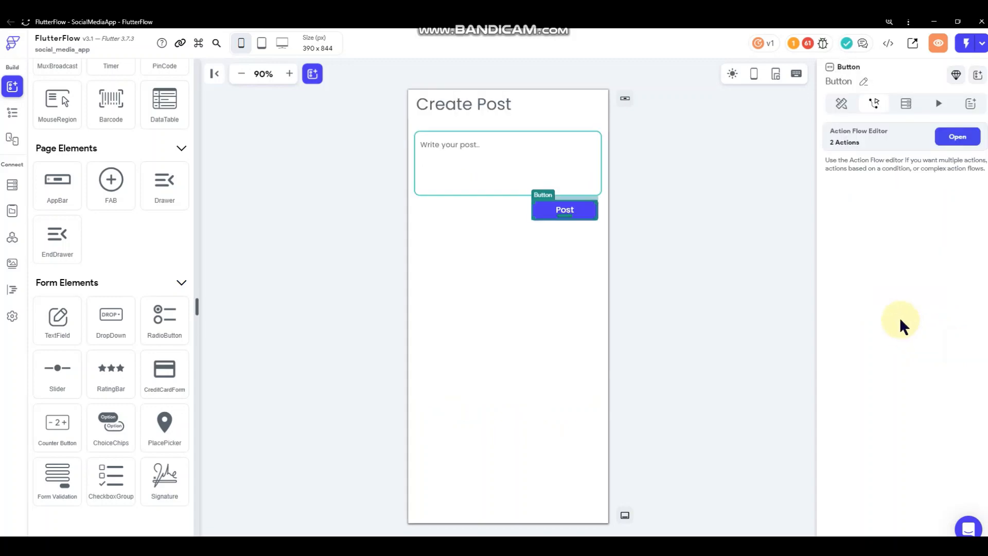
- Pass the customID widget state as the customIDRef parameter in the Post button's Trigger Push Notification action
{"action": "left_click", "coordinate": [957, 136]}
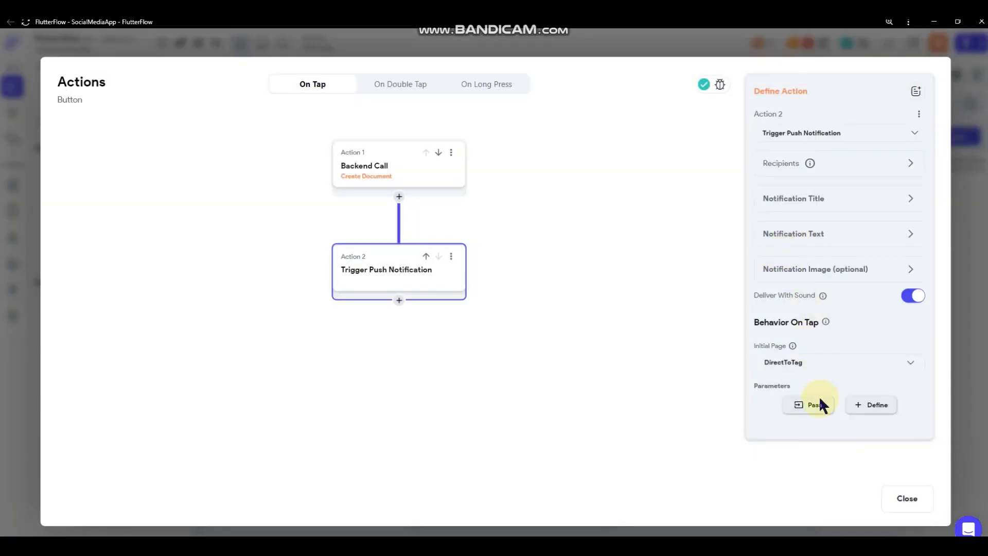
{"action": "left_click", "coordinate": [805, 407]}
{"action": "left_click", "coordinate": [807, 408]}
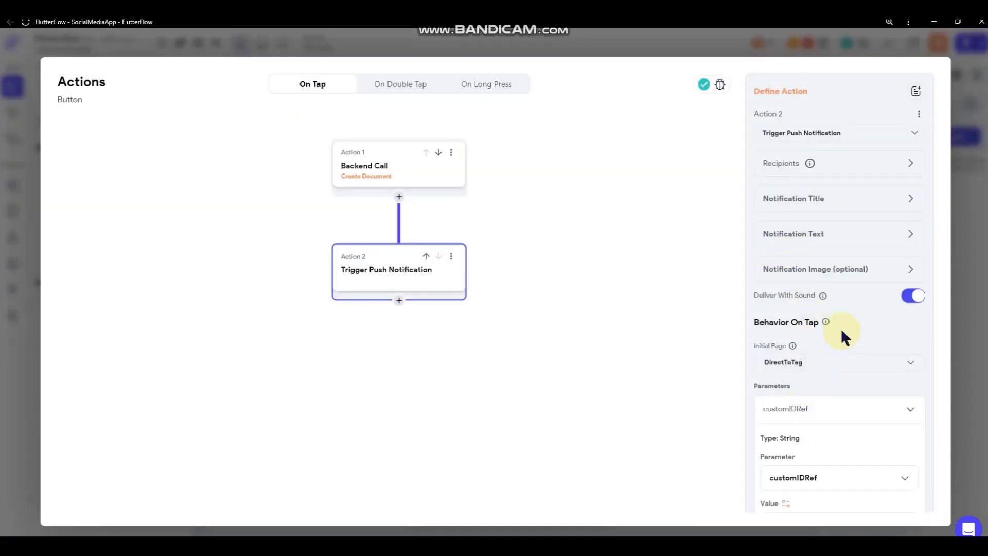
{"action": "scroll", "coordinate": [826, 373], "scroll_direction": "down", "scroll_amount": 3}
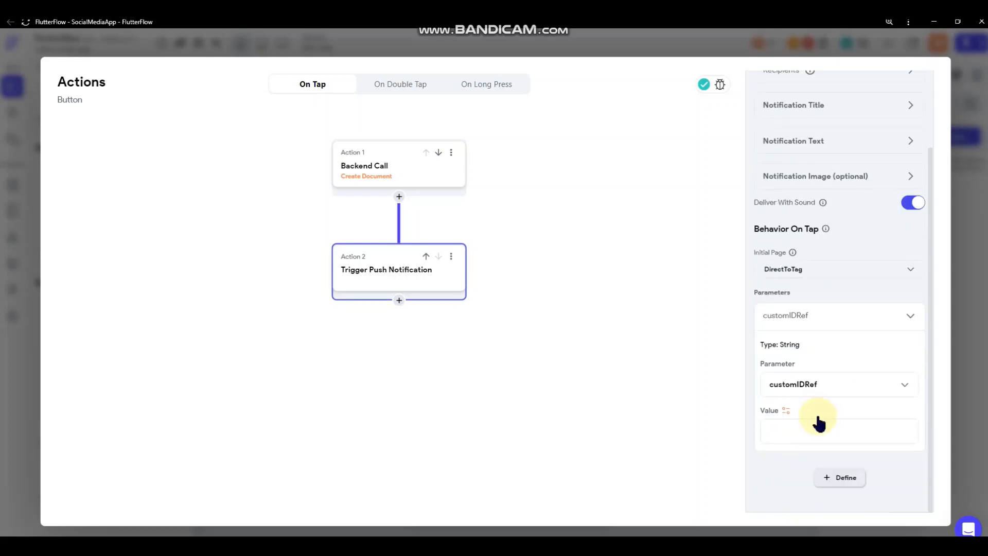
{"action": "left_click", "coordinate": [785, 410]}
{"action": "scroll", "coordinate": [661, 431], "scroll_direction": "down", "scroll_amount": 3}
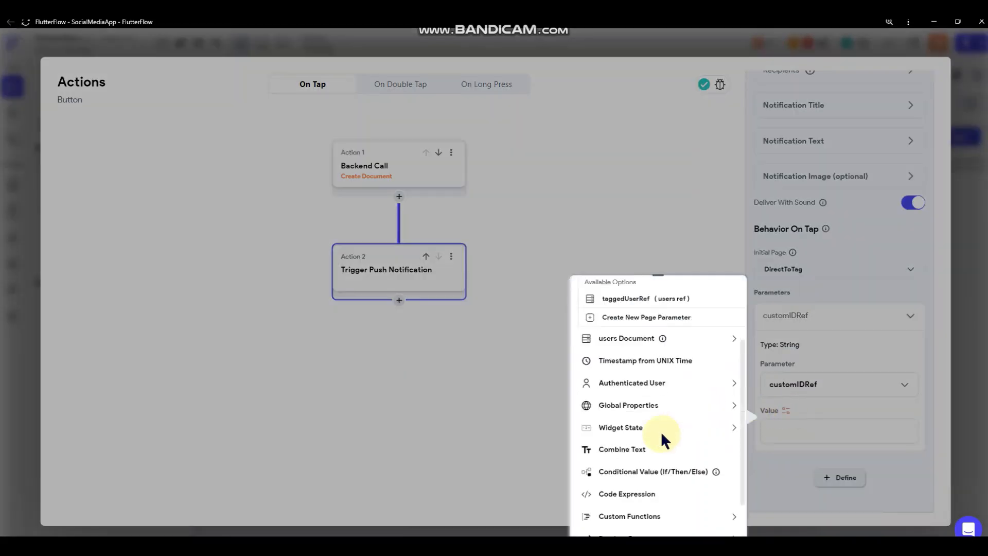
{"action": "left_click", "coordinate": [637, 376]}
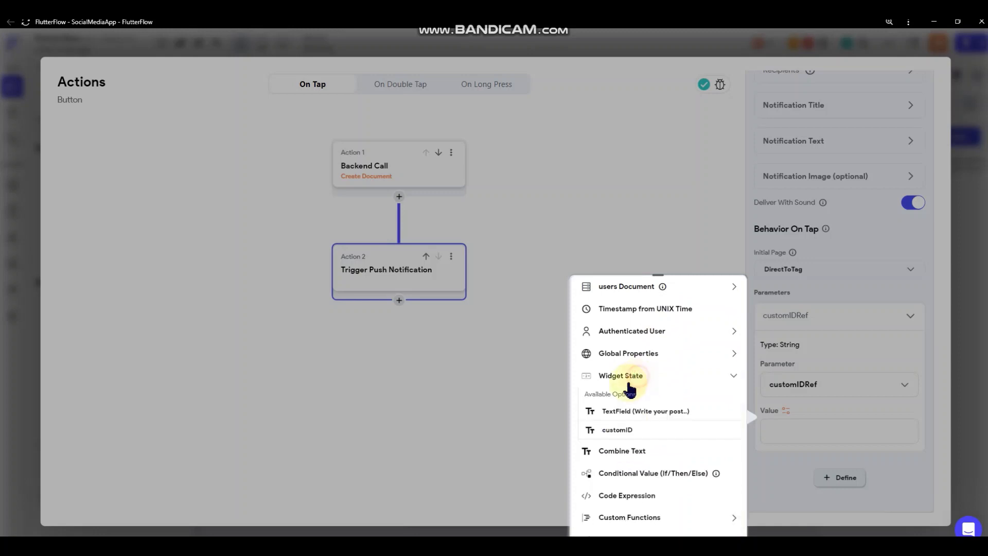
{"action": "left_click", "coordinate": [621, 430]}
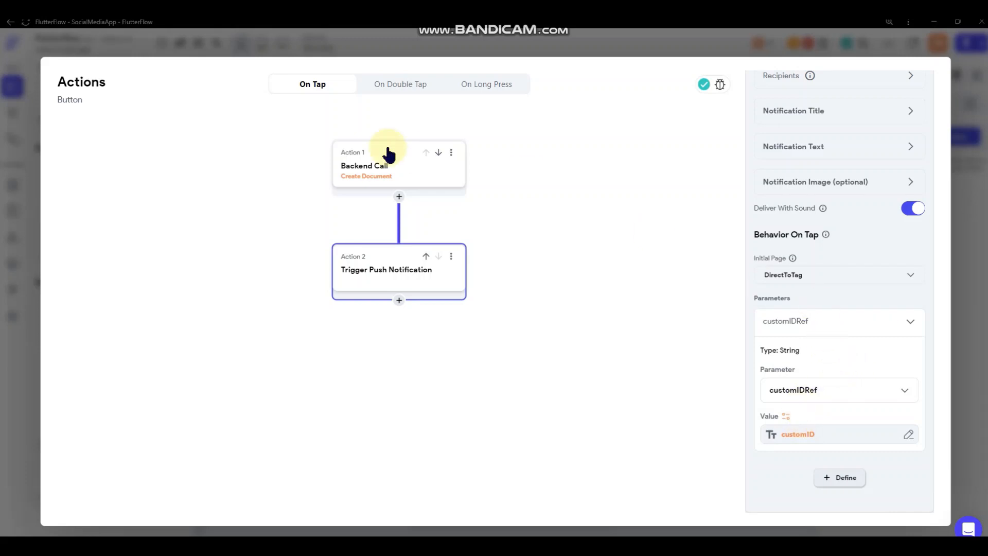
- Review the Post button's Create Document and Trigger Push Notification actions, including the PostID source, then close the action flow and deselect the button
{"action": "left_click", "coordinate": [390, 180]}
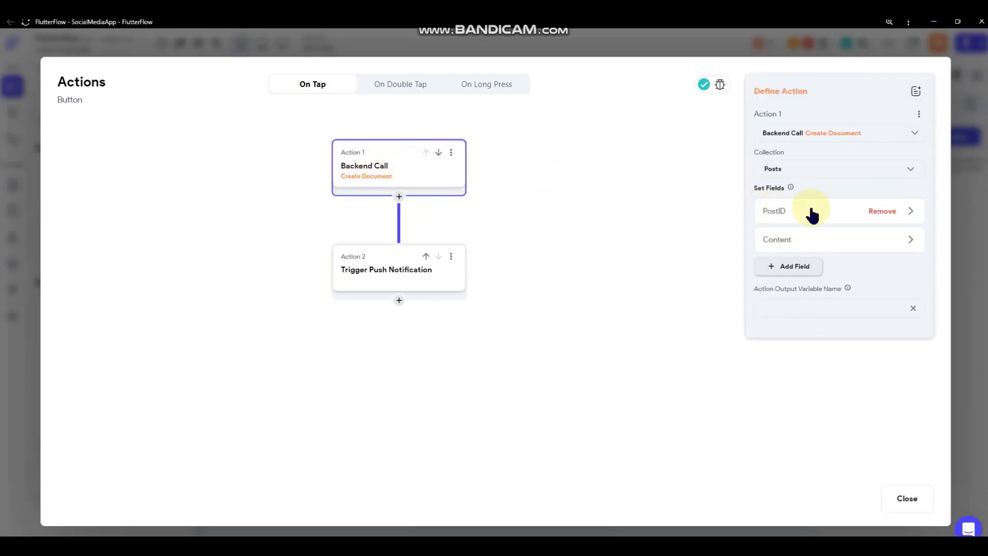
{"action": "left_click", "coordinate": [799, 205]}
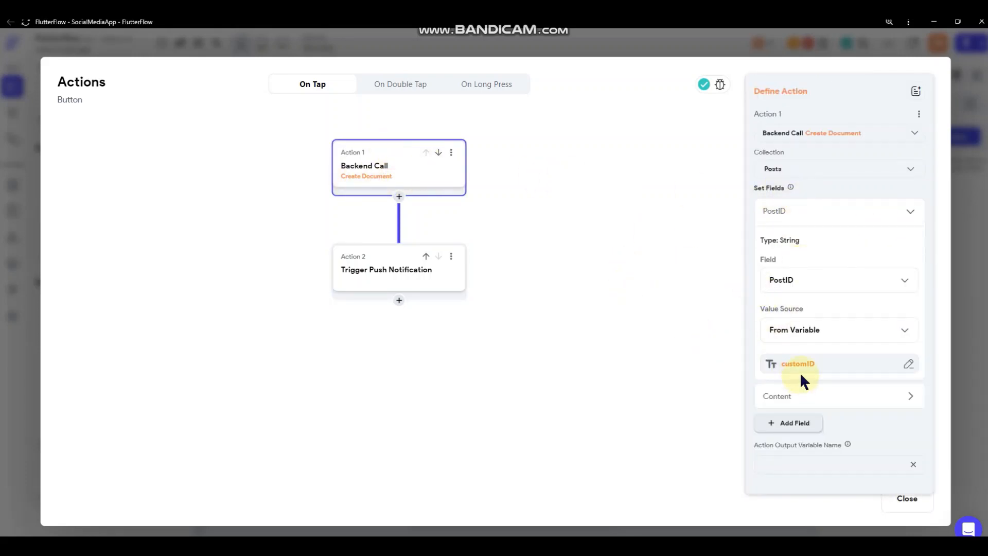
{"action": "left_click", "coordinate": [449, 282]}
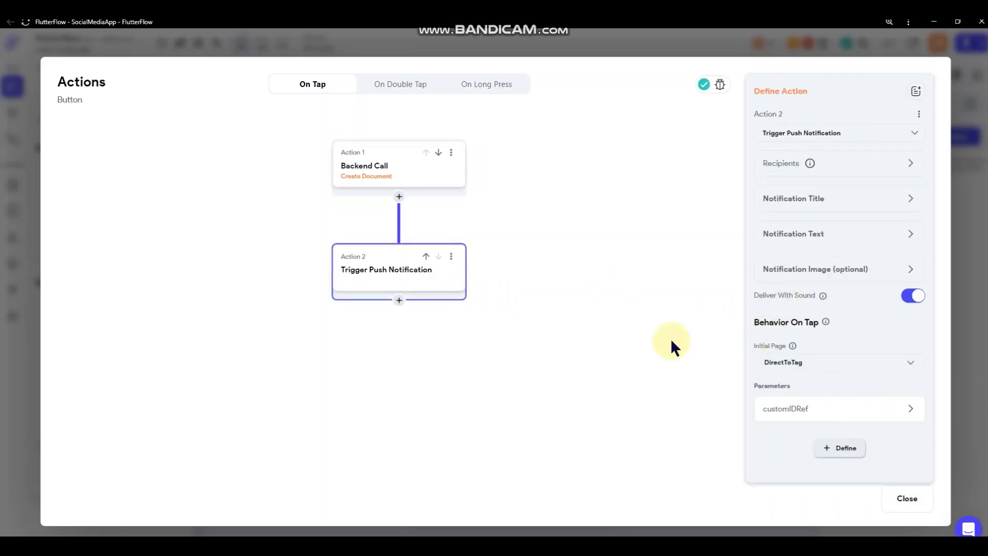
{"action": "left_click", "coordinate": [639, 311]}
{"action": "left_click", "coordinate": [975, 272]}
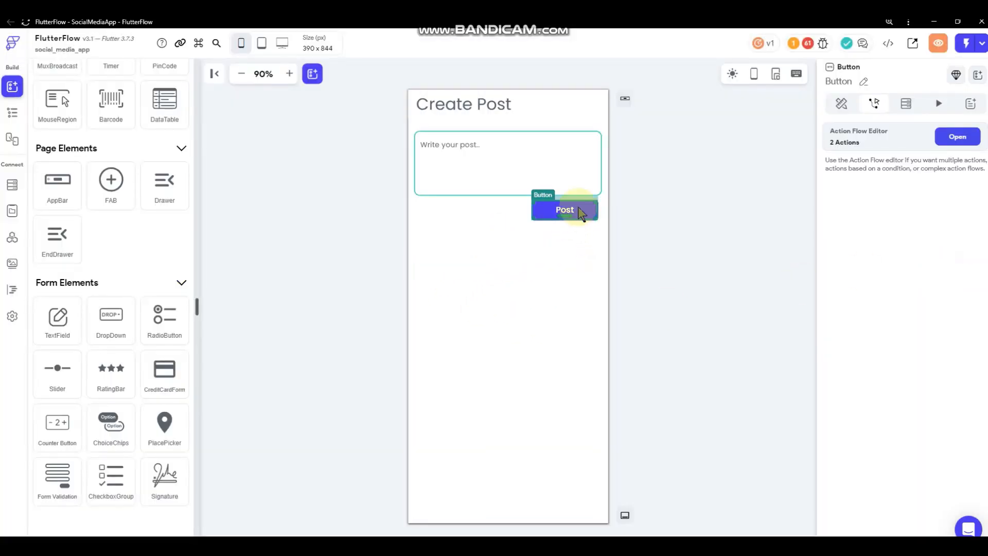
{"action": "left_click", "coordinate": [957, 137]}
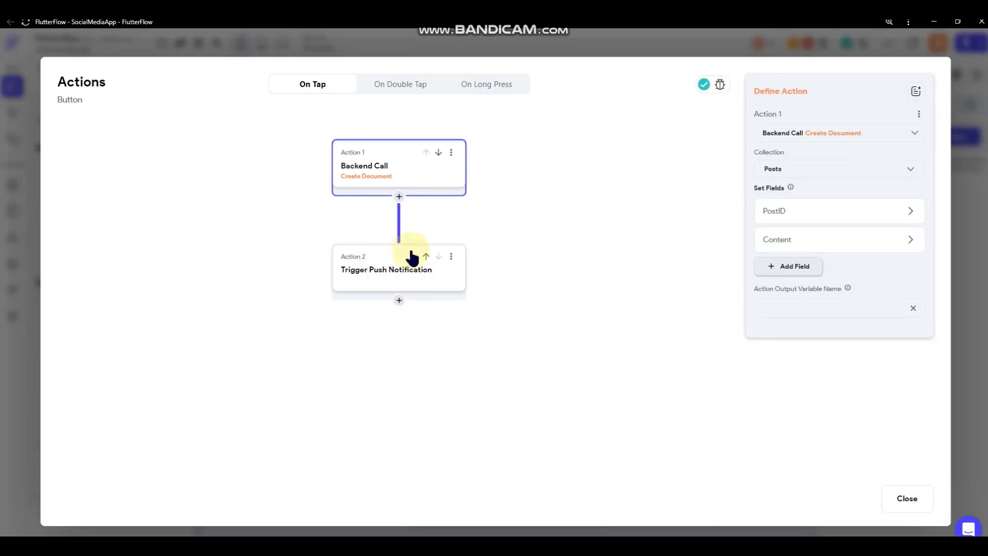
{"action": "left_click", "coordinate": [399, 300]}
{"action": "left_click", "coordinate": [531, 262]}
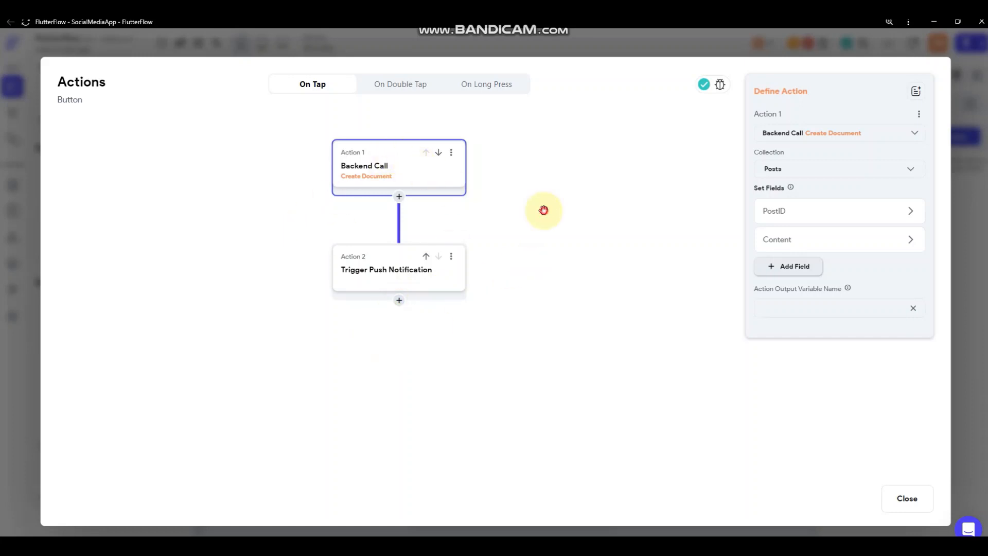
{"action": "left_click_drag", "start_coordinate": [541, 209], "coordinate": [426, 177]}
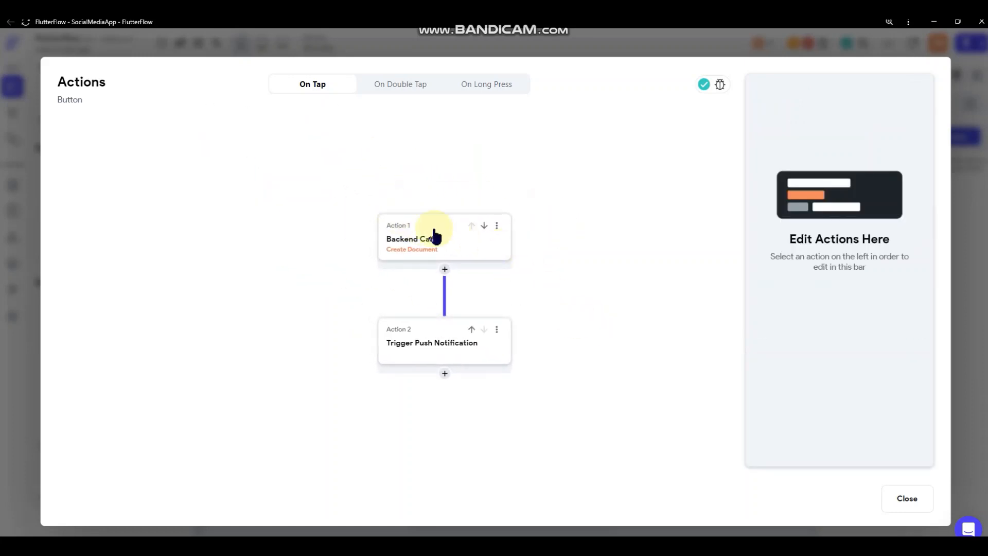
{"action": "left_click", "coordinate": [976, 194]}
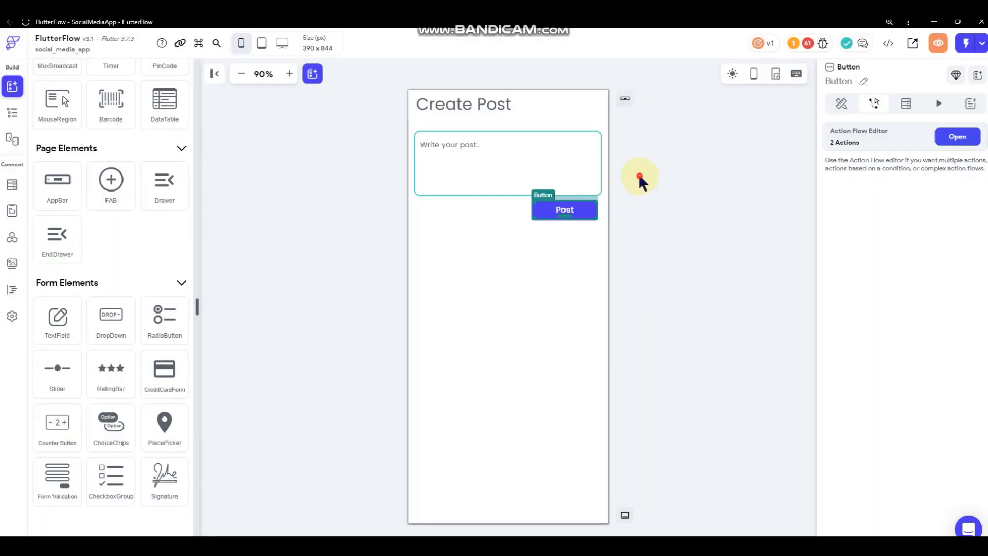
{"action": "left_click", "coordinate": [638, 175]}
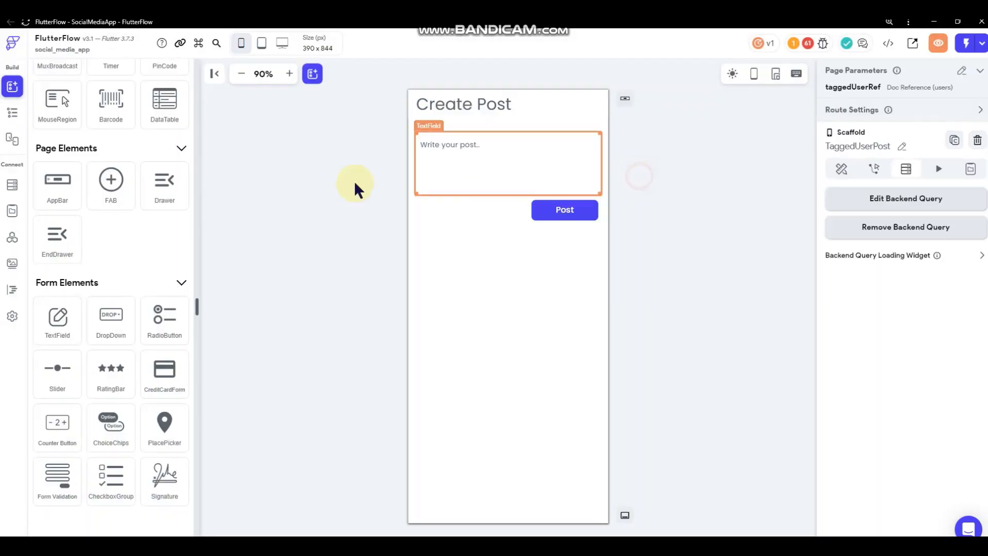
- Open the DirectToTag page from the SideProjects folder, enlarging the page list to reach it
{"action": "left_click", "coordinate": [20, 113]}
{"action": "left_click", "coordinate": [105, 206]}
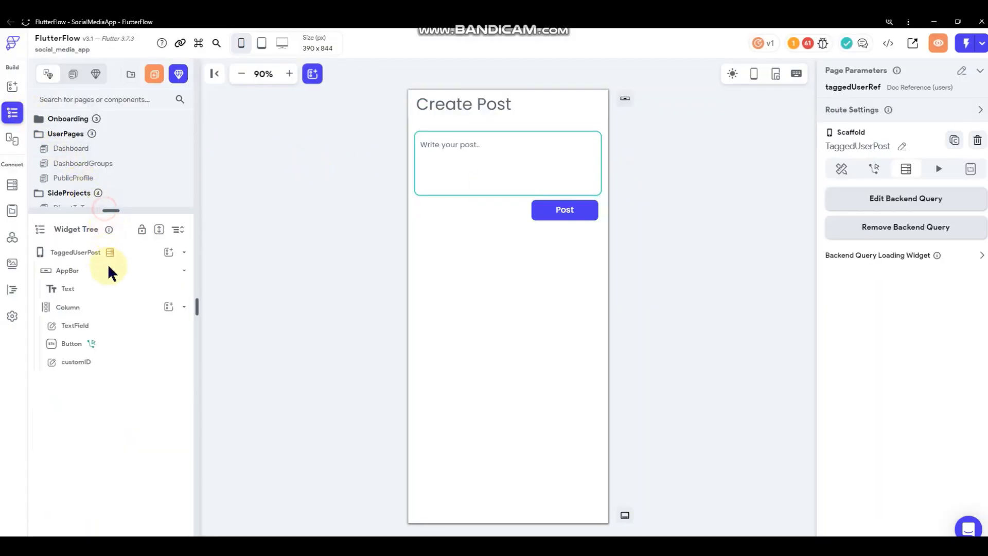
{"action": "left_click_drag", "start_coordinate": [107, 263], "coordinate": [112, 295]}
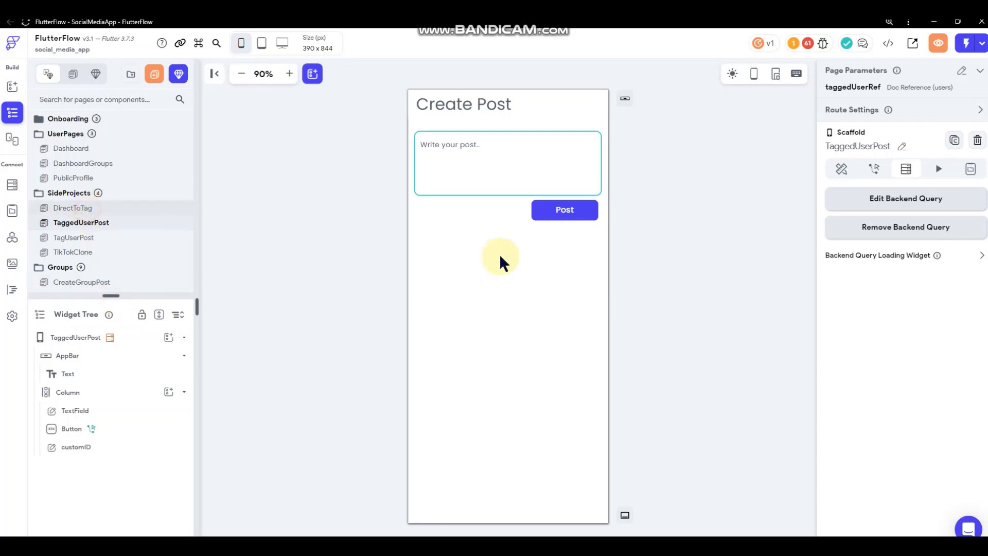
{"action": "left_click", "coordinate": [73, 208]}
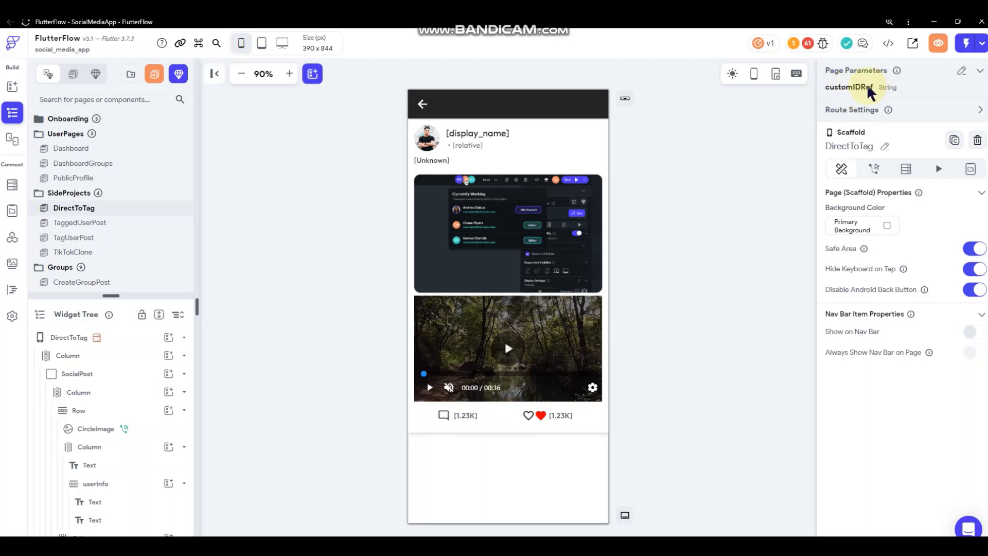
{"action": "left_click", "coordinate": [726, 178]}
- Start a Query Collection backend query on the SocialPost container using the Posts collection
{"action": "left_click", "coordinate": [409, 136]}
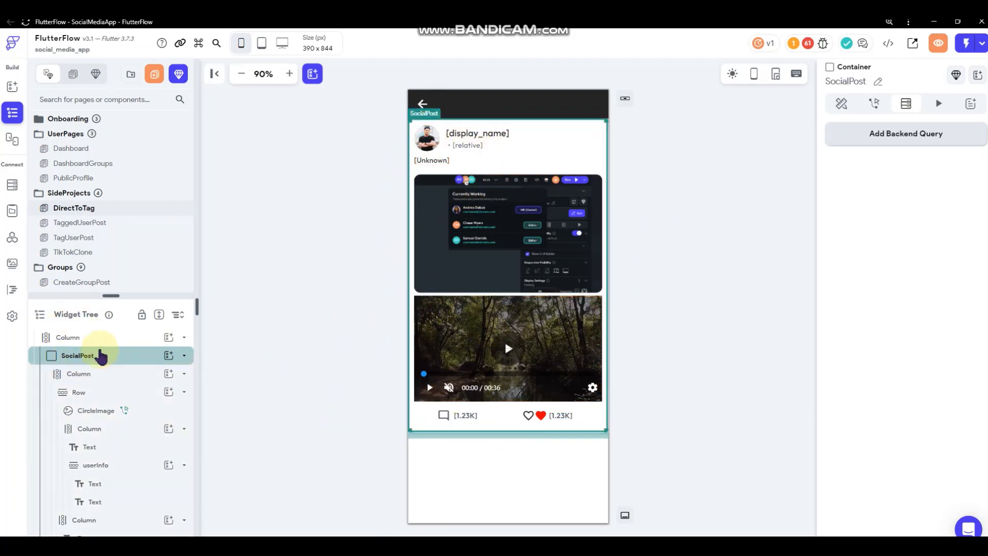
{"action": "scroll", "coordinate": [100, 351], "scroll_direction": "up", "scroll_amount": 1}
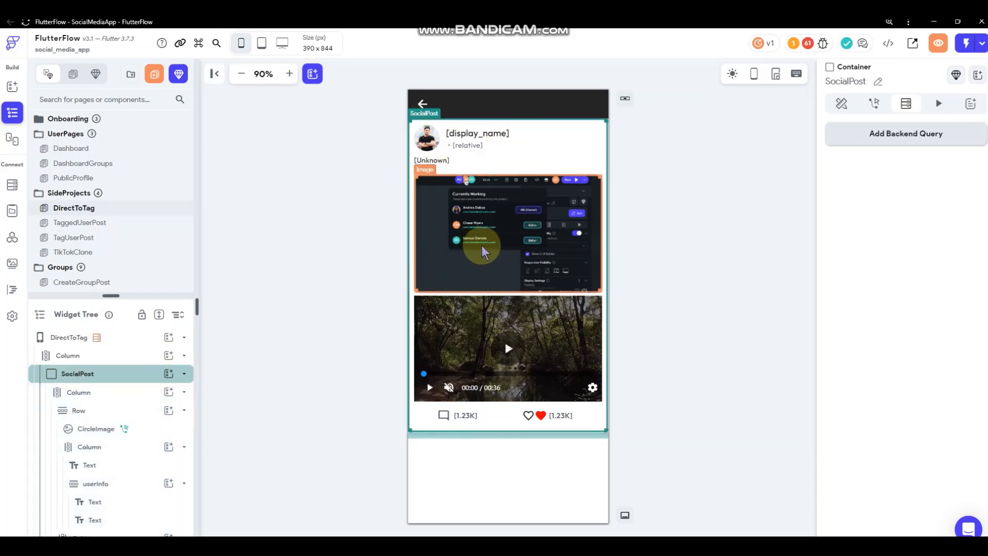
{"action": "left_click", "coordinate": [889, 139]}
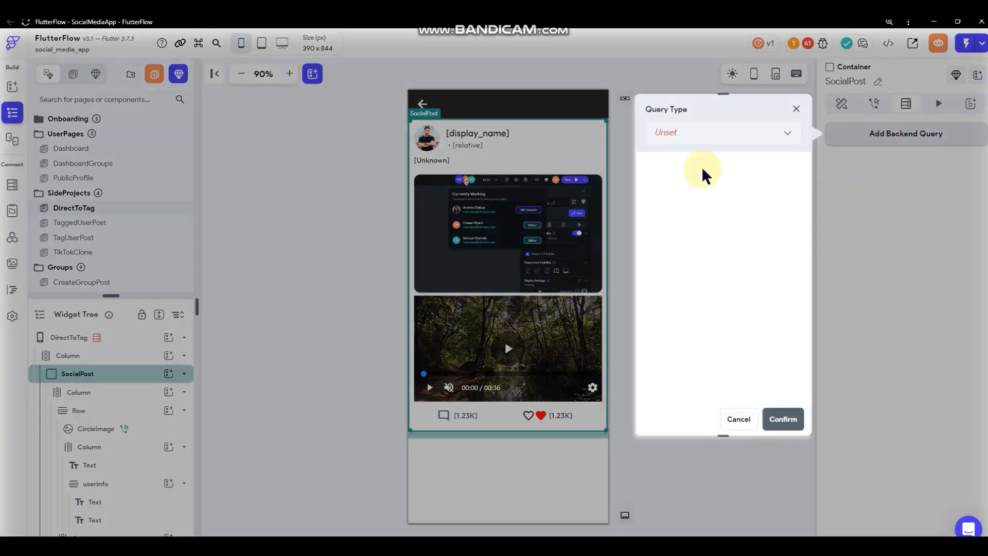
{"action": "left_click", "coordinate": [717, 133]}
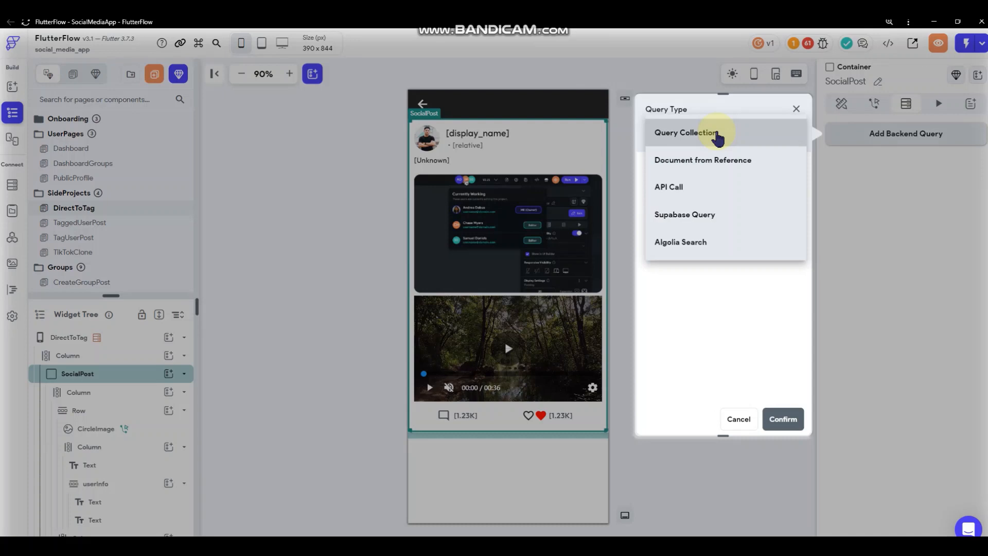
{"action": "left_click", "coordinate": [717, 135]}
{"action": "left_click", "coordinate": [694, 212]}
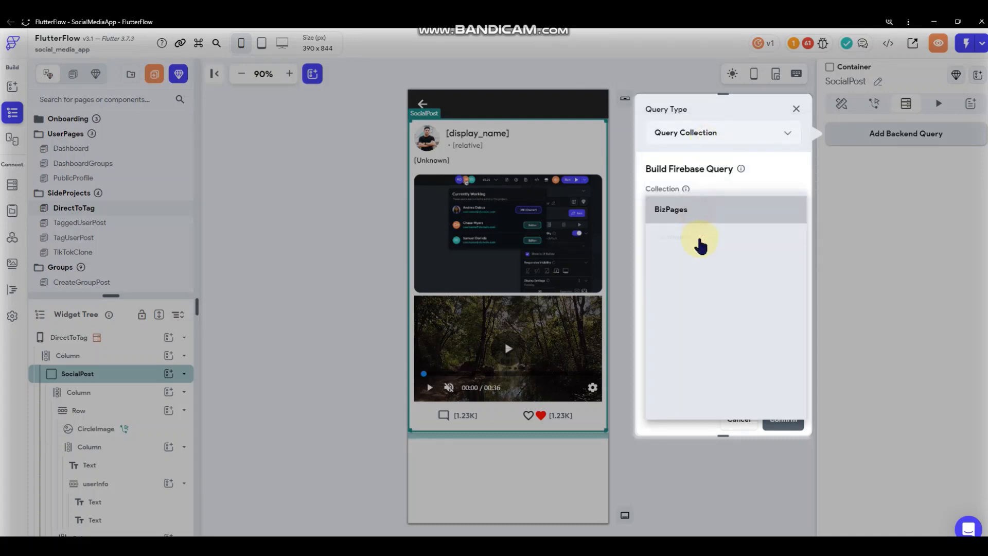
{"action": "left_click", "coordinate": [677, 322]}
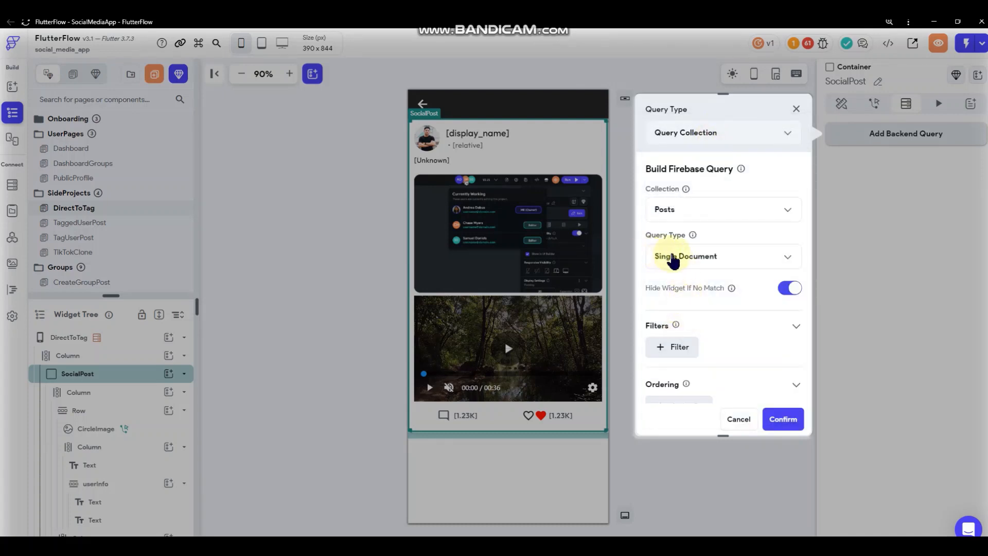
- Set the Posts query to return a Single Document with Hide Widget If No Match enabled
{"action": "left_click", "coordinate": [715, 256]}
{"action": "left_click", "coordinate": [713, 228]}
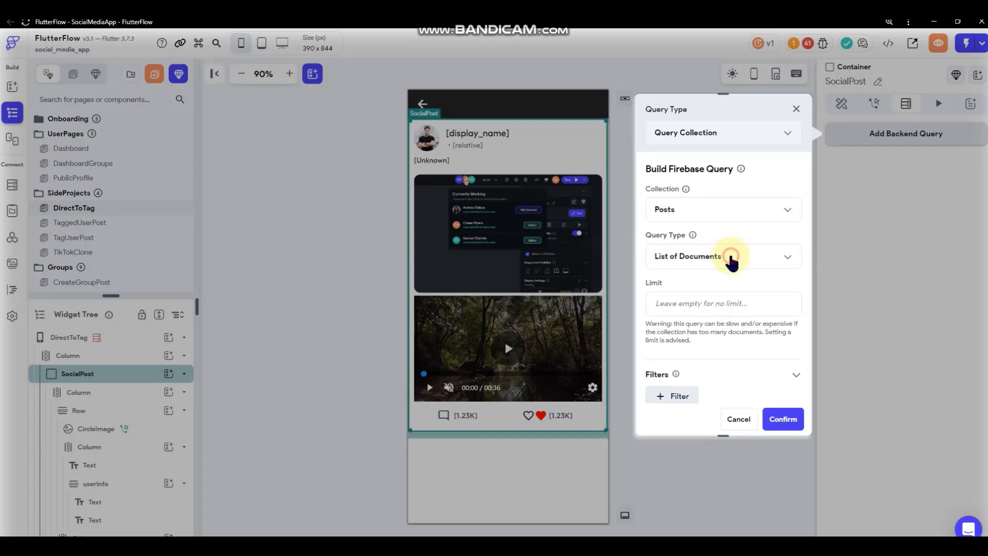
{"action": "left_click", "coordinate": [730, 257]}
{"action": "left_click", "coordinate": [723, 284]}
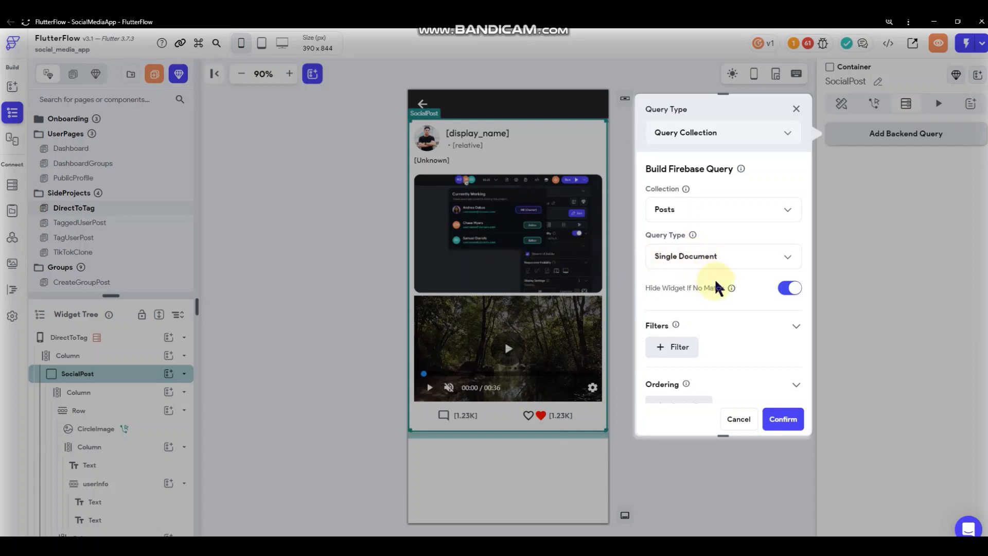
{"action": "left_click", "coordinate": [787, 288]}
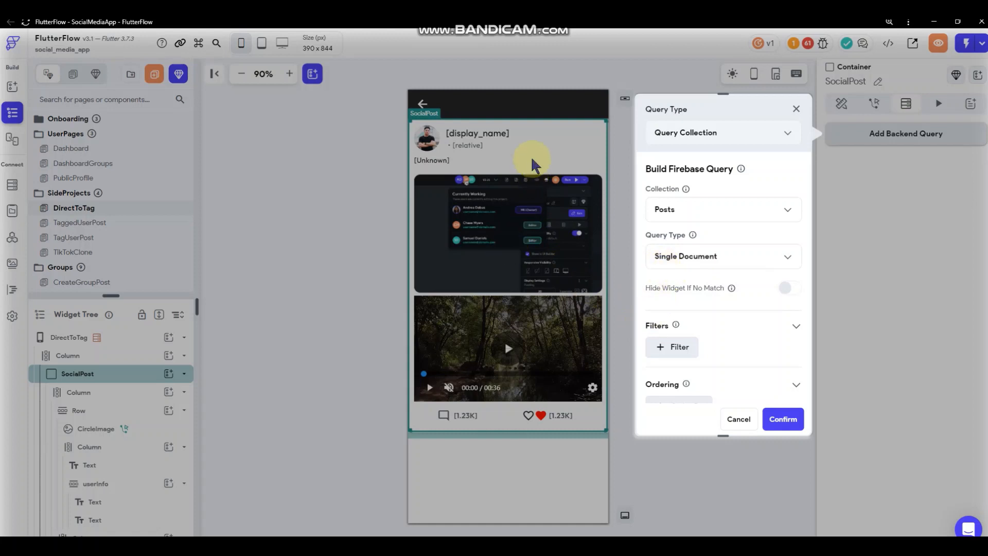
{"action": "left_click", "coordinate": [789, 288]}
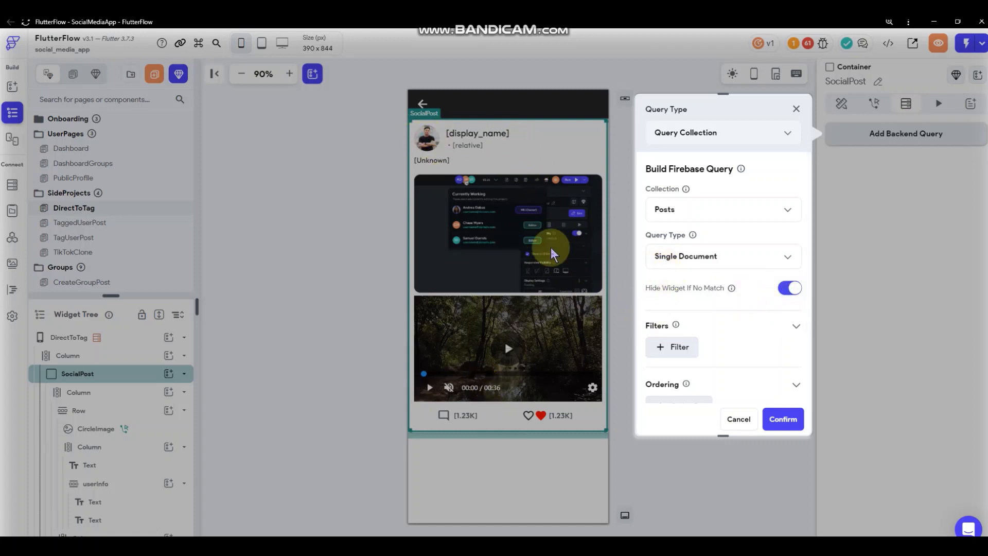
- Filter the Posts query by PostID Equal To the customIDRef page parameter, and confirm the SocialPost backend query
{"action": "scroll", "coordinate": [714, 308], "scroll_direction": "down", "scroll_amount": 2}
{"action": "left_click", "coordinate": [677, 248]}
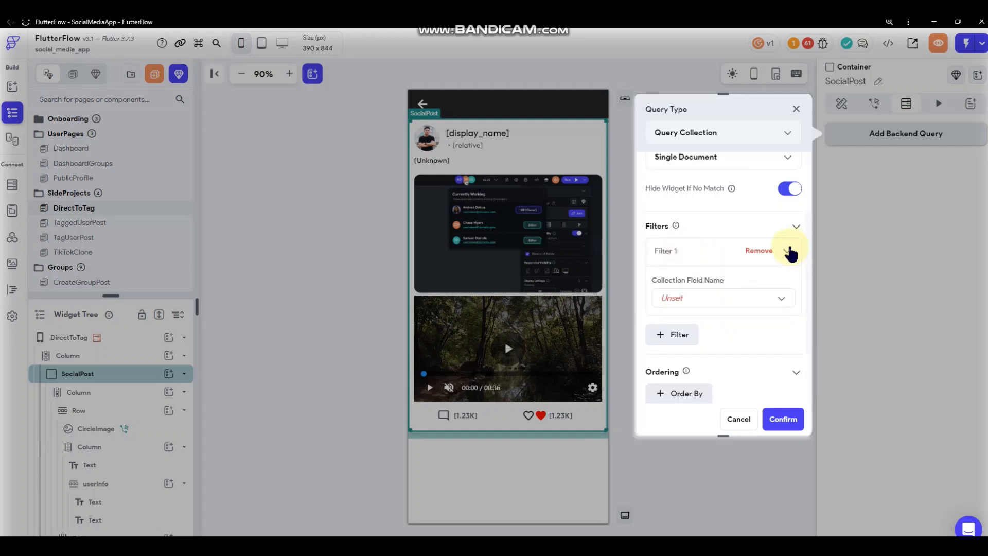
{"action": "left_click", "coordinate": [706, 301]}
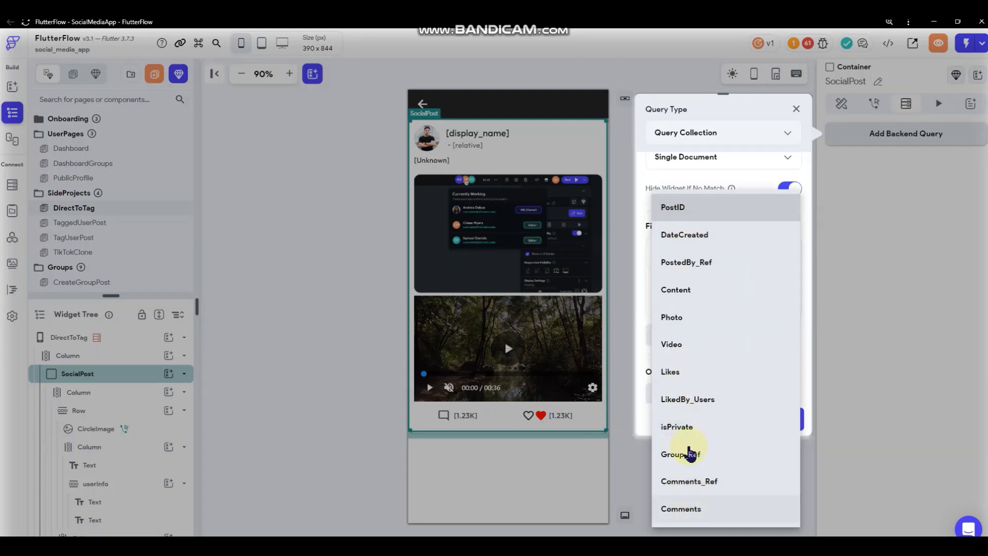
{"action": "left_click", "coordinate": [683, 207]}
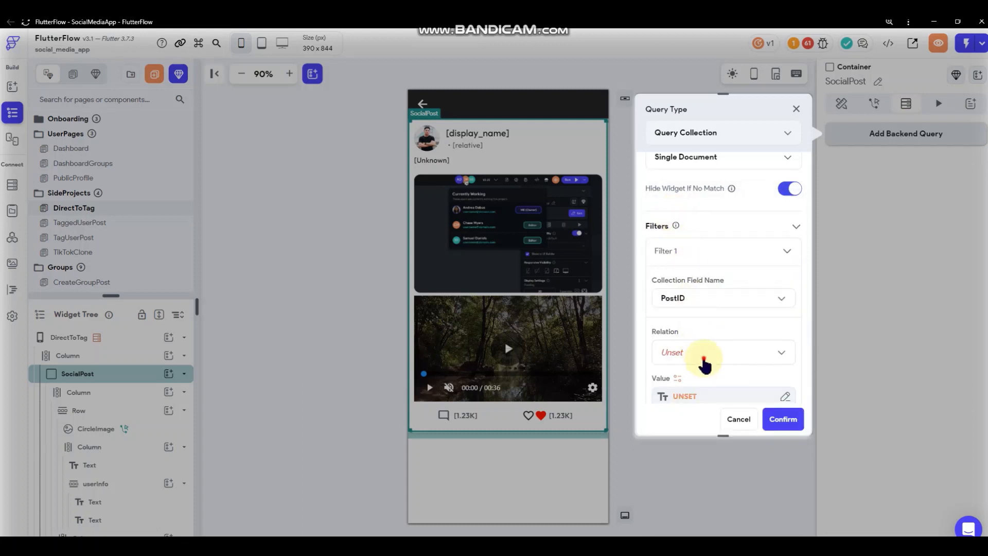
{"action": "left_click", "coordinate": [704, 355]}
{"action": "left_click", "coordinate": [707, 306]}
{"action": "scroll", "coordinate": [718, 281], "scroll_direction": "down", "scroll_amount": 3}
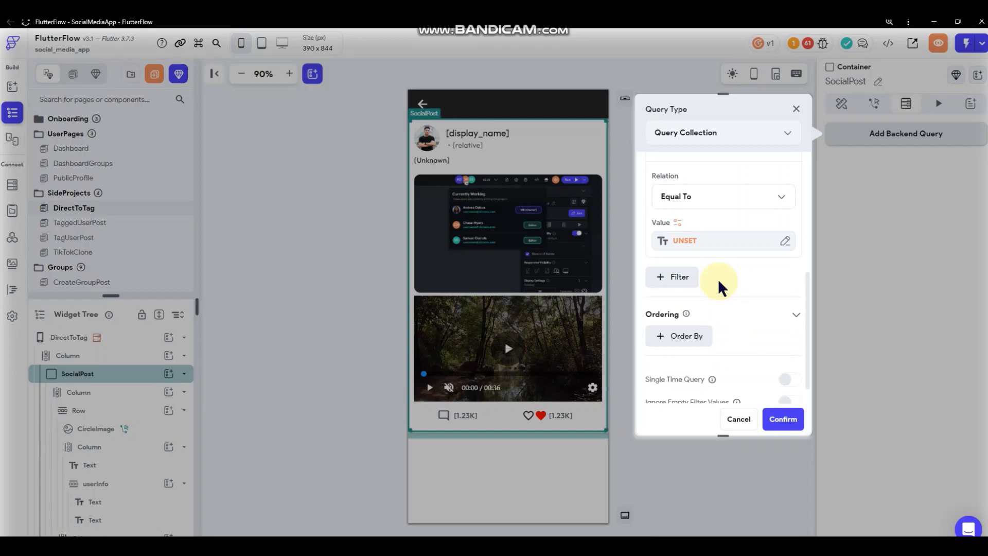
{"action": "left_click", "coordinate": [697, 242]}
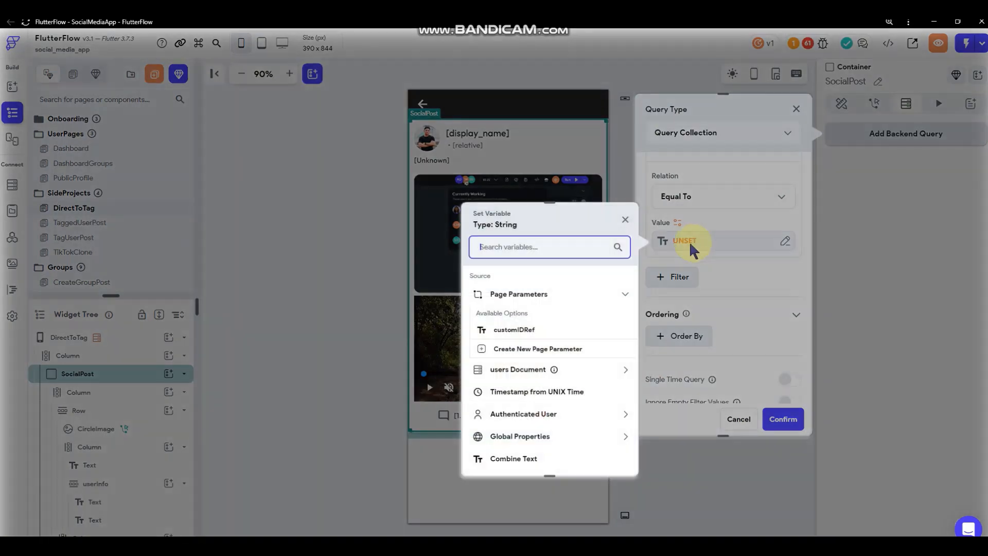
{"action": "left_click", "coordinate": [513, 332]}
{"action": "scroll", "coordinate": [702, 215], "scroll_direction": "up", "scroll_amount": 2}
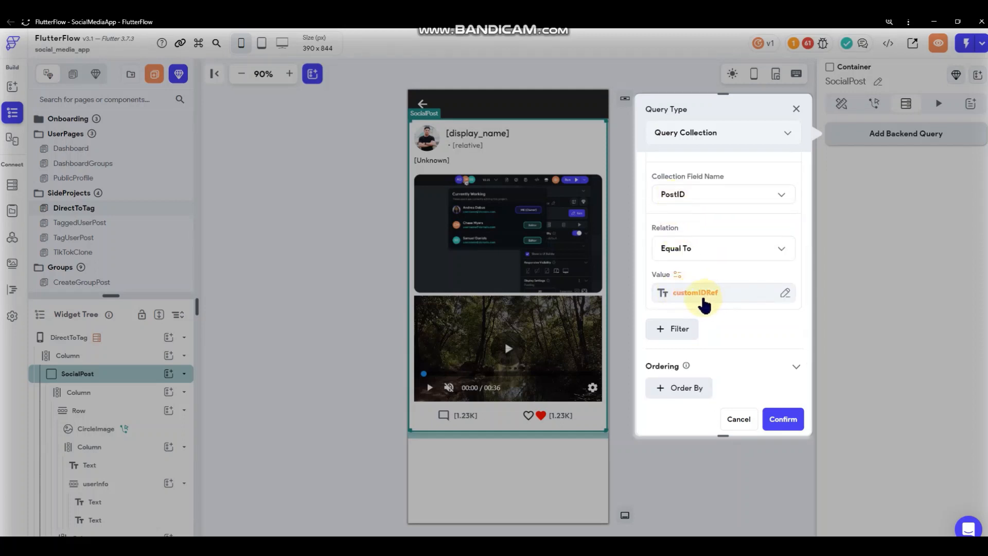
{"action": "scroll", "coordinate": [704, 288], "scroll_direction": "down", "scroll_amount": 2}
{"action": "scroll", "coordinate": [720, 305], "scroll_direction": "up", "scroll_amount": 5}
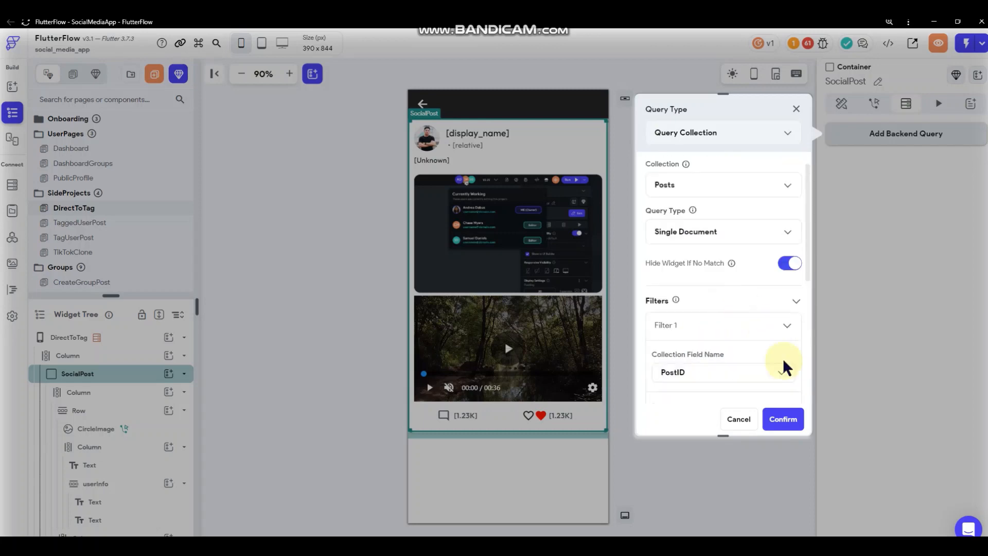
{"action": "left_click", "coordinate": [791, 419]}
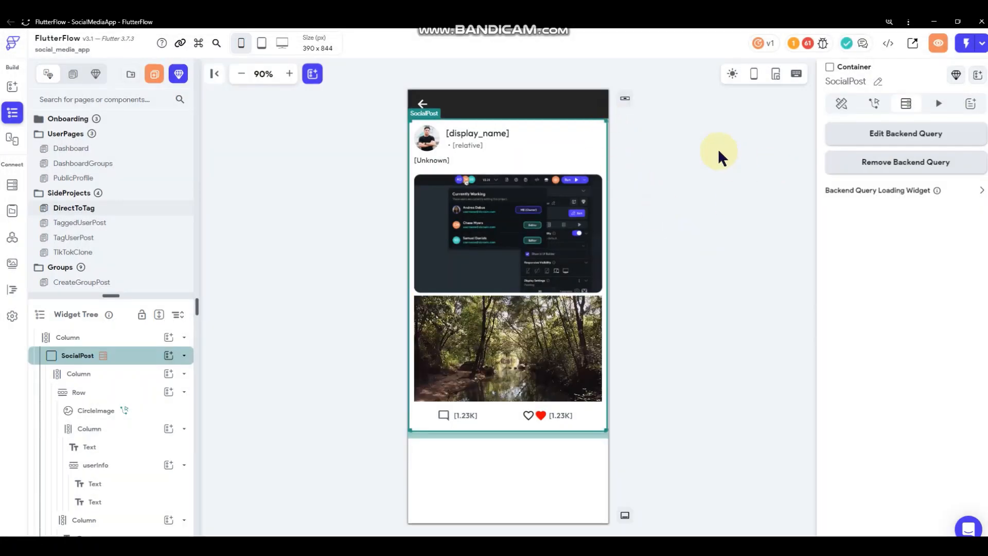
{"action": "left_click", "coordinate": [718, 149]}
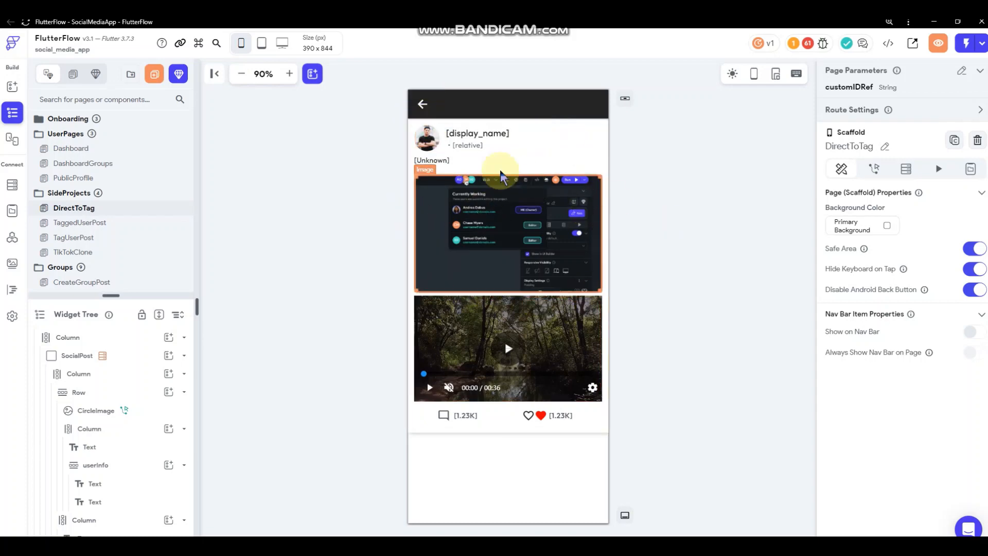
- Bind the post's body text below the author row to the Content field of the Posts document
{"action": "left_click", "coordinate": [447, 163]}
{"action": "left_click", "coordinate": [847, 127]}
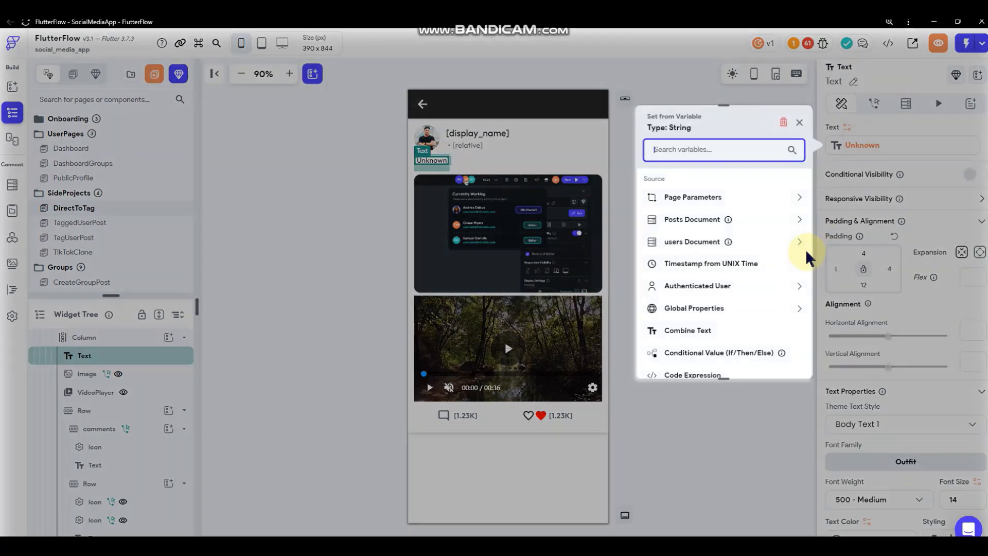
{"action": "left_click", "coordinate": [702, 221]}
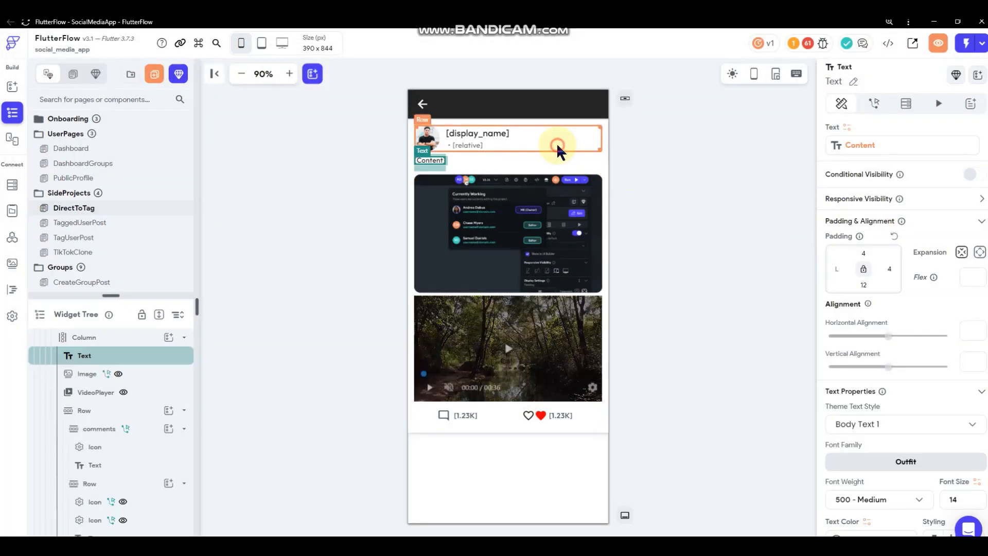
- Check the author row and profile image for backend queries, and inspect the variable source of the display name text
{"action": "left_click", "coordinate": [556, 143]}
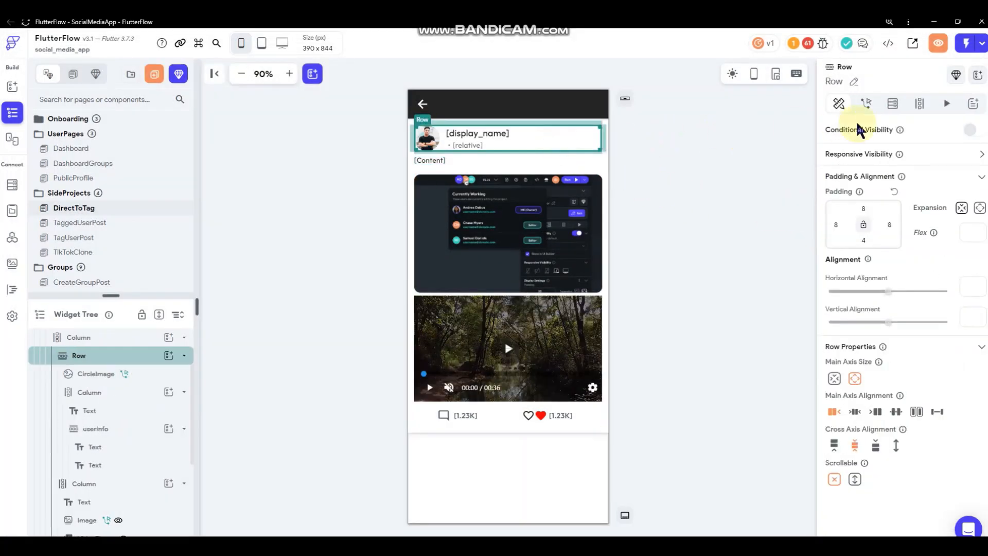
{"action": "left_click", "coordinate": [892, 104]}
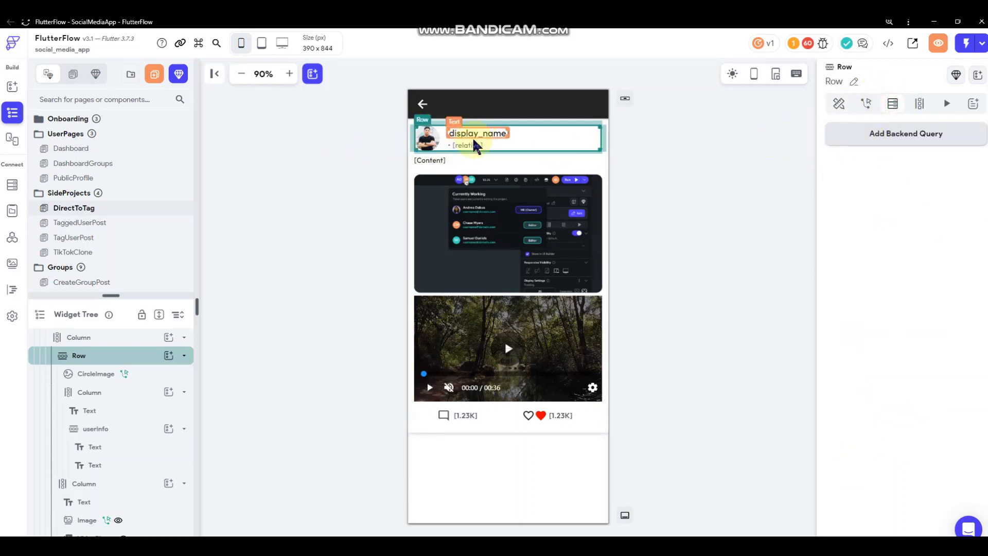
{"action": "left_click", "coordinate": [436, 137]}
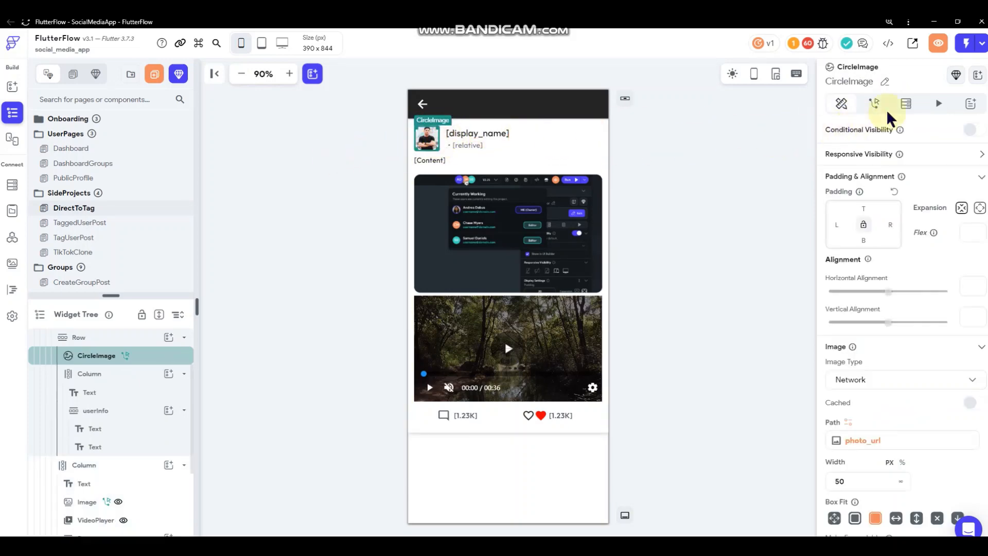
{"action": "left_click", "coordinate": [905, 104]}
{"action": "left_click", "coordinate": [535, 138]}
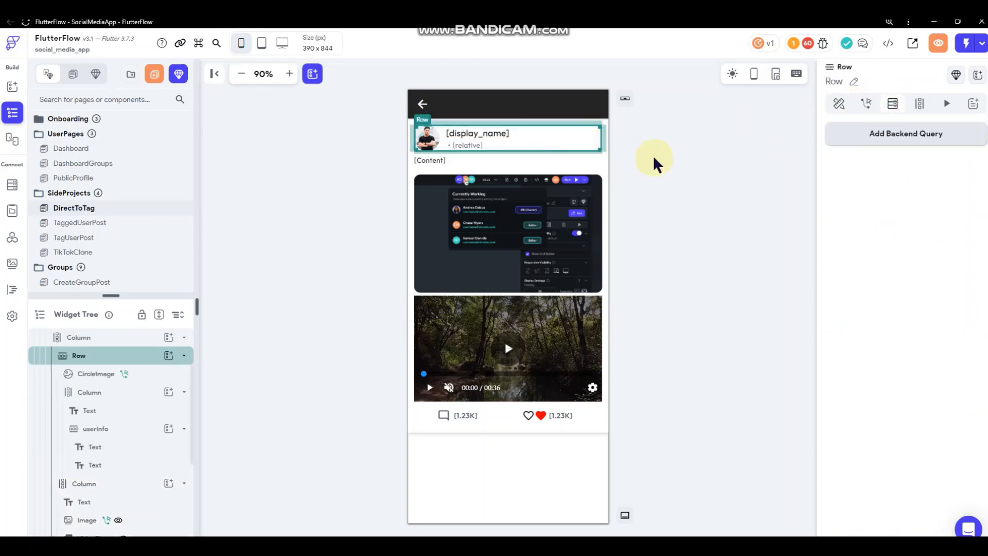
{"action": "left_click", "coordinate": [881, 145]}
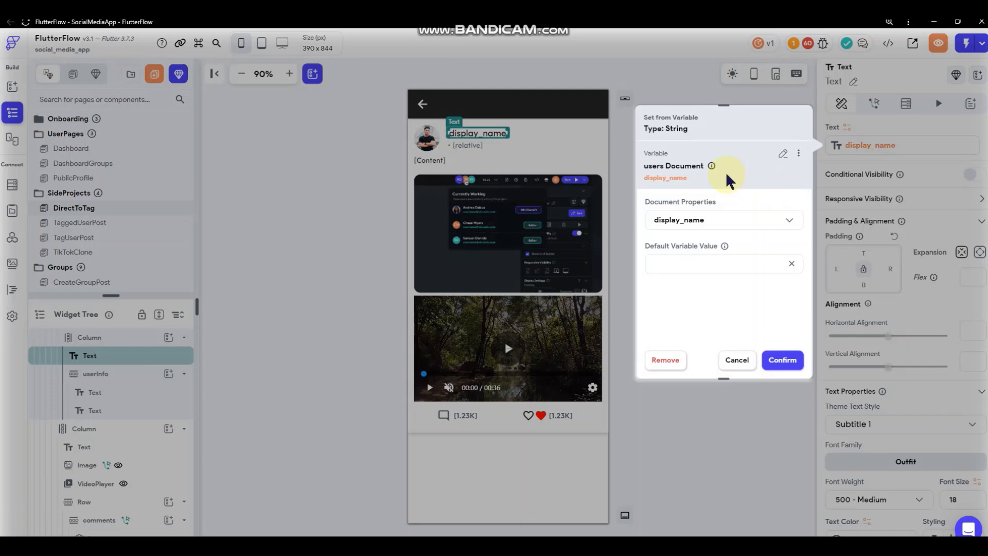
{"action": "left_click", "coordinate": [625, 129]}
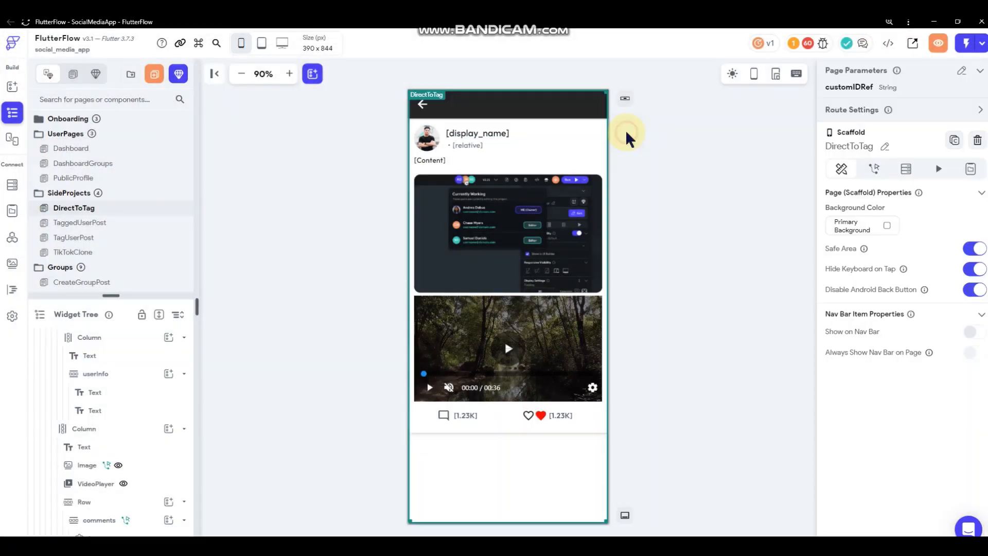
{"action": "left_click", "coordinate": [575, 132]}
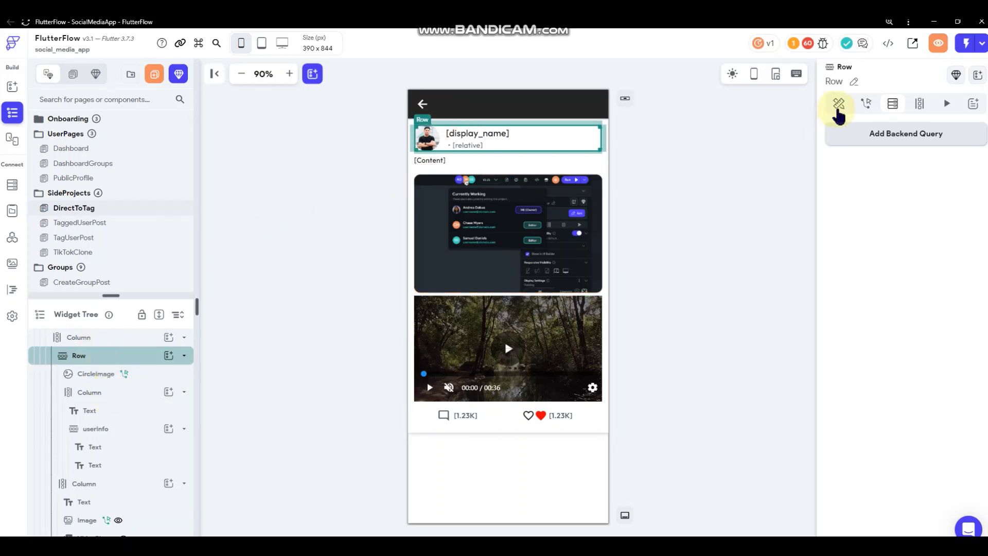
- Remove the DirectToTag page's Document from Reference backend query on the users collection
{"action": "scroll", "coordinate": [154, 408], "scroll_direction": "up", "scroll_amount": 2}
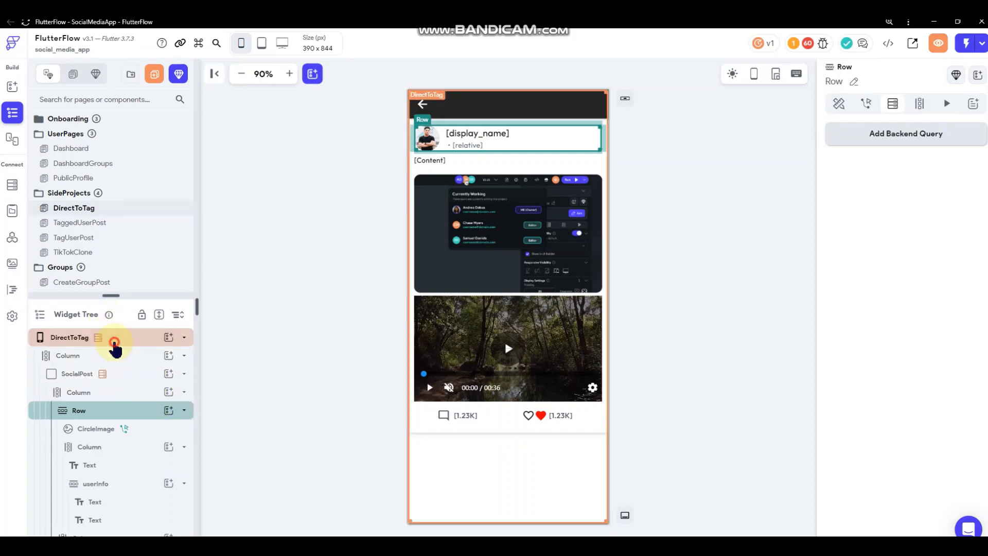
{"action": "left_click", "coordinate": [114, 344]}
{"action": "left_click", "coordinate": [905, 171]}
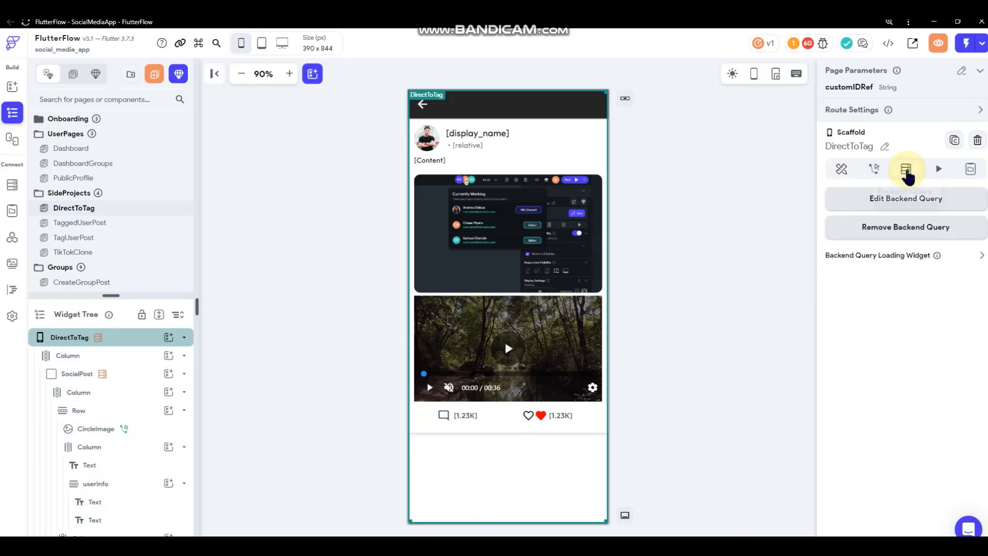
{"action": "left_click", "coordinate": [866, 202]}
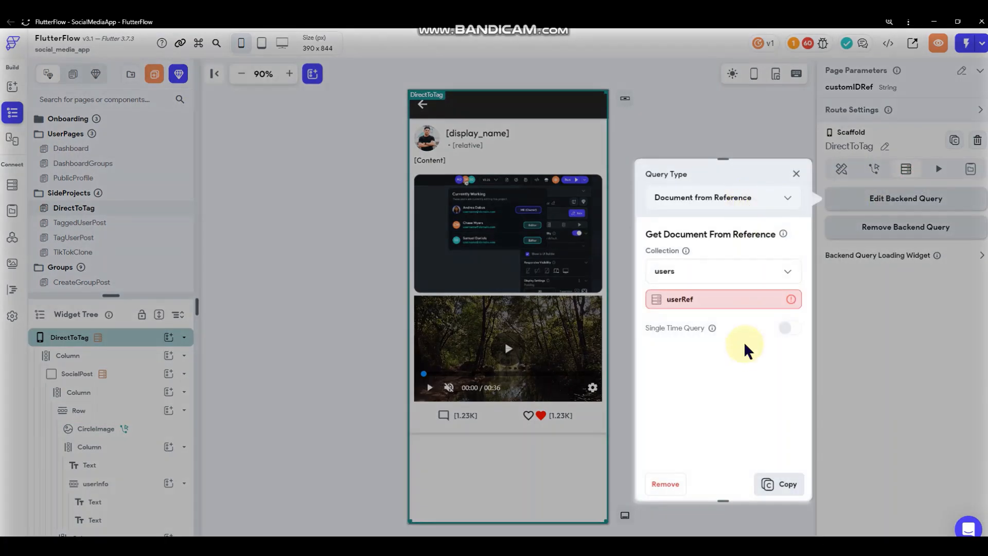
{"action": "left_click", "coordinate": [667, 480]}
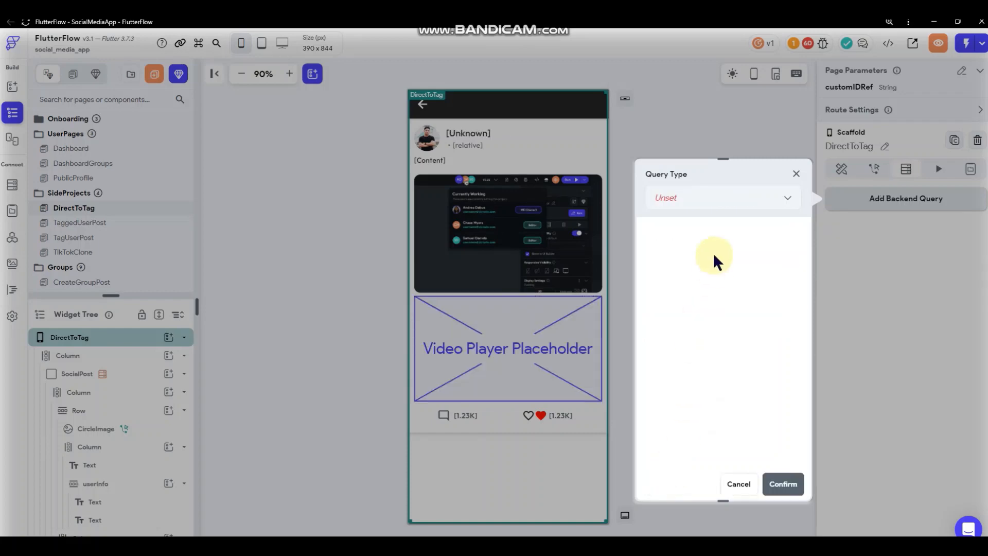
- Add a Document from Reference backend query on the users collection to the author row
{"action": "left_click", "coordinate": [795, 174]}
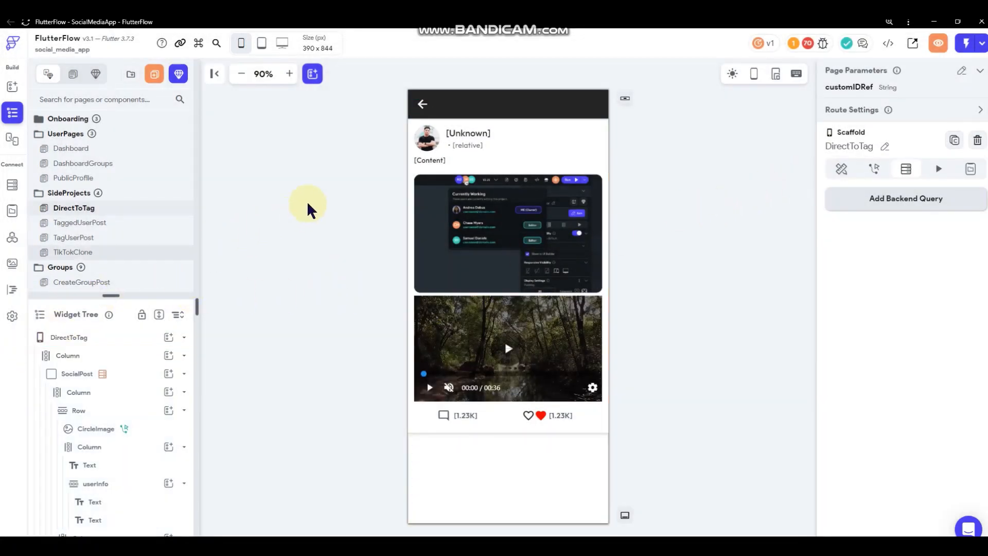
{"action": "left_click", "coordinate": [341, 128]}
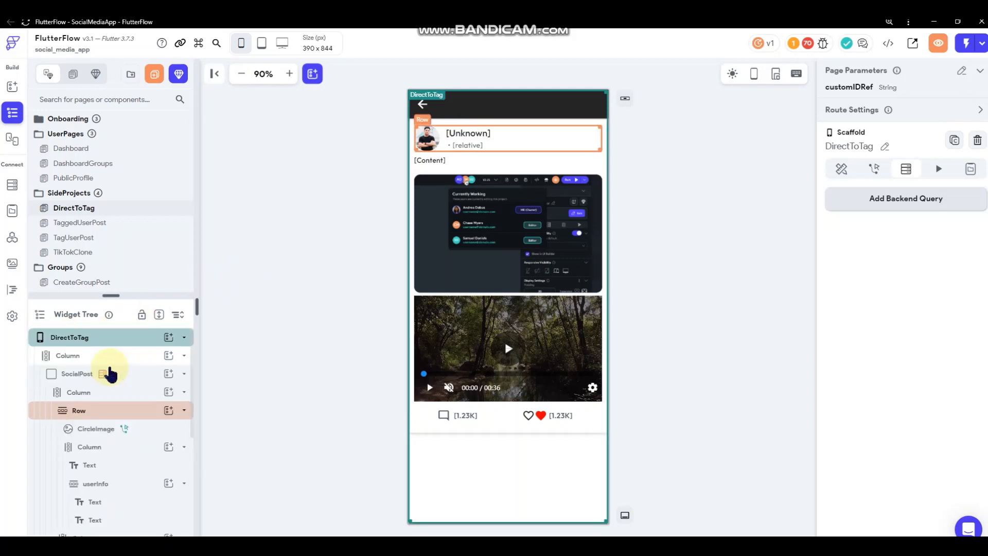
{"action": "left_click", "coordinate": [508, 149]}
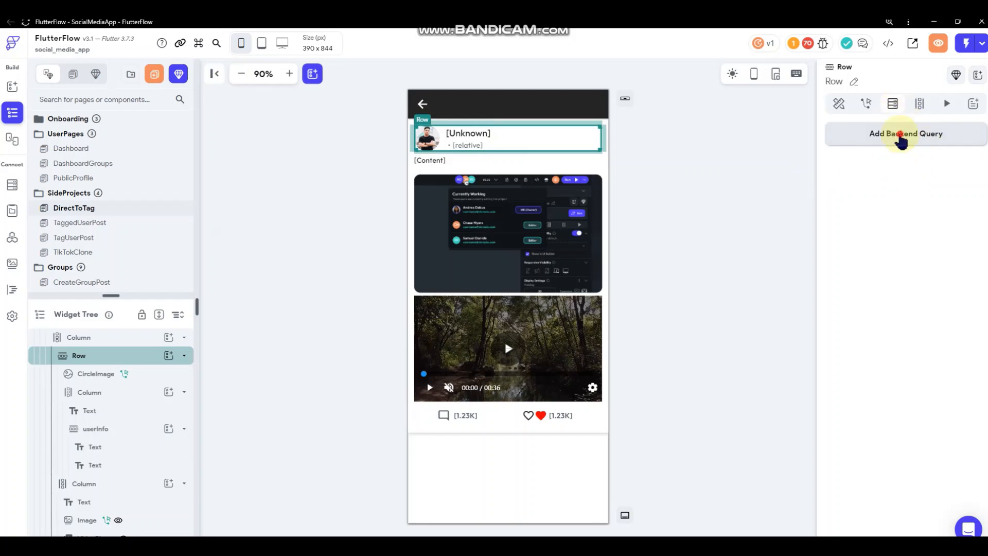
{"action": "left_click", "coordinate": [901, 134]}
{"action": "left_click", "coordinate": [714, 162]}
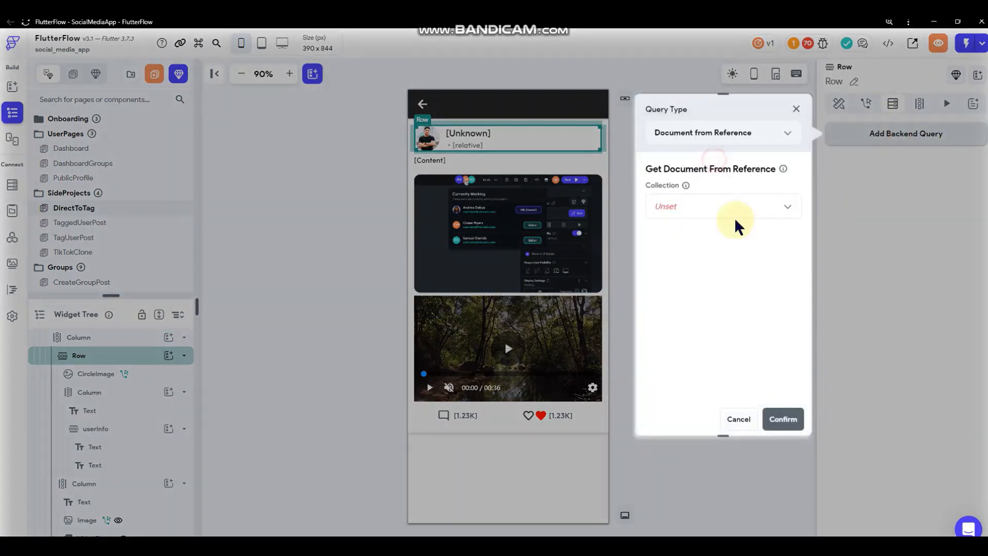
{"action": "left_click", "coordinate": [727, 205]}
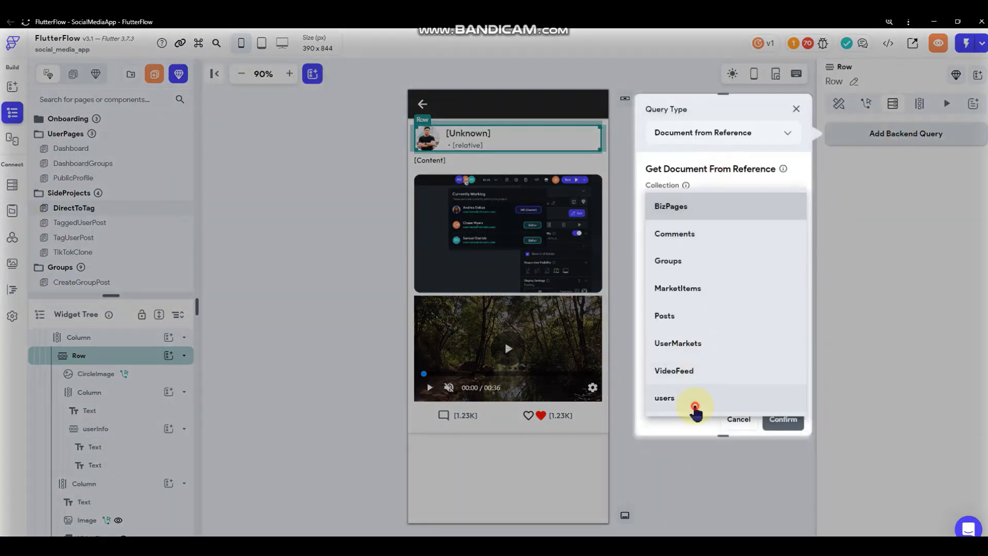
{"action": "left_click", "coordinate": [694, 398]}
- Set the author row query's reference to PostedBy_Ref of the Posts document and confirm the query
{"action": "left_click", "coordinate": [694, 234]}
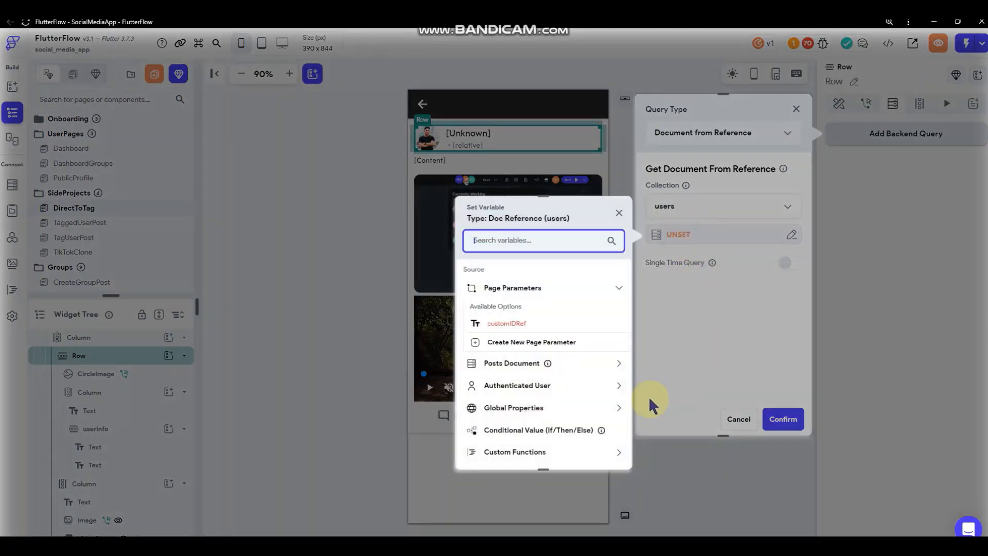
{"action": "left_click", "coordinate": [568, 371]}
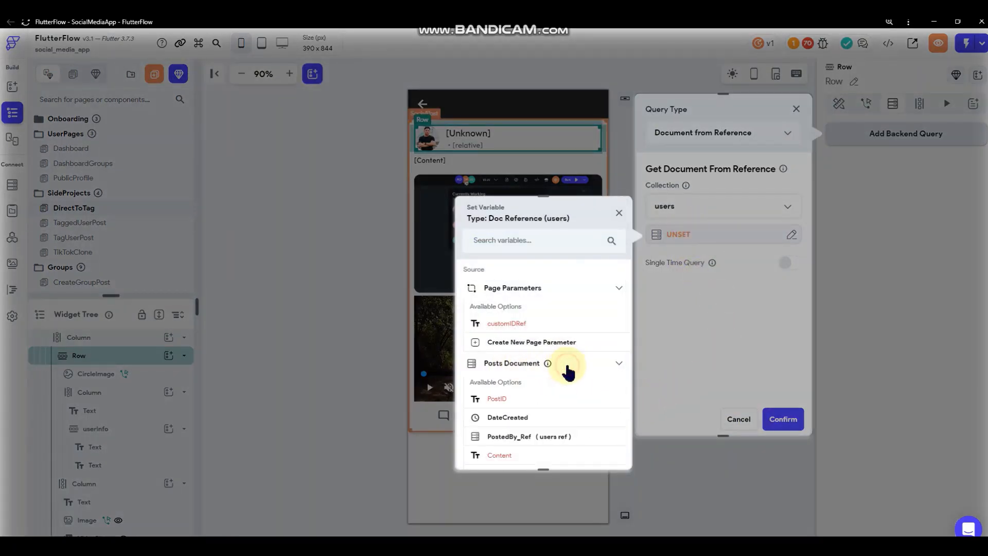
{"action": "scroll", "coordinate": [487, 409], "scroll_direction": "down", "scroll_amount": 2}
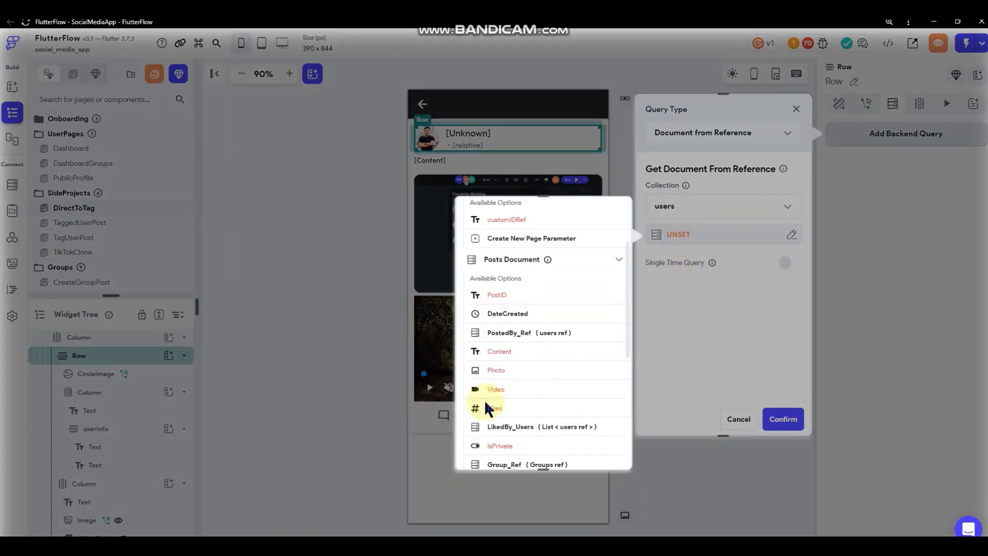
{"action": "left_click", "coordinate": [508, 333]}
{"action": "left_click", "coordinate": [600, 451]}
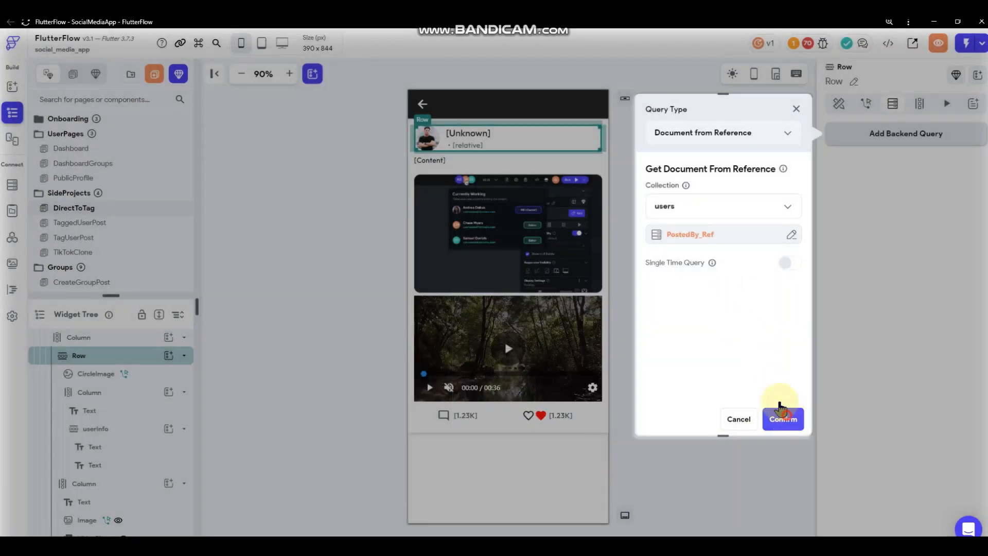
{"action": "left_click", "coordinate": [782, 418]}
- Bind the author name text to the display_name field of the users document
{"action": "left_click", "coordinate": [479, 134]}
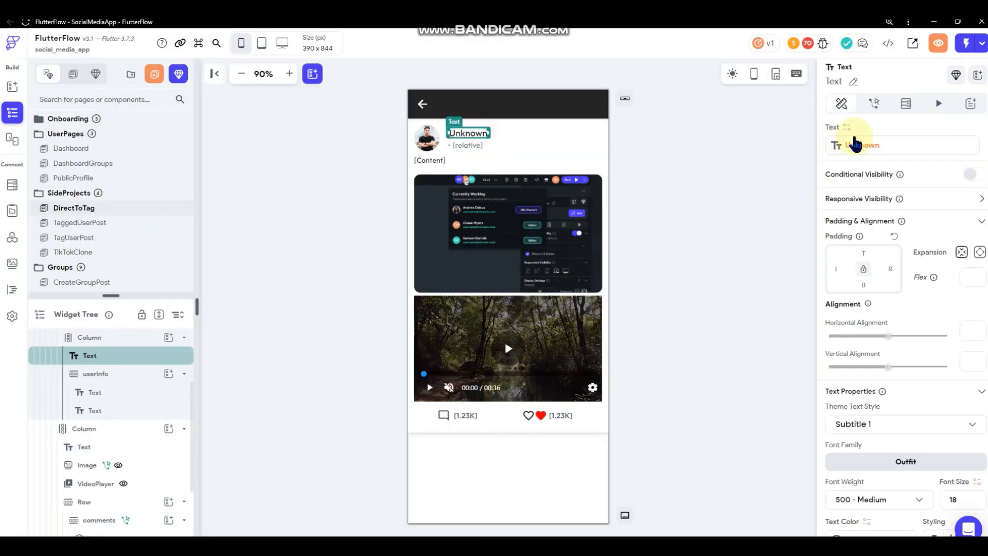
{"action": "left_click", "coordinate": [865, 144]}
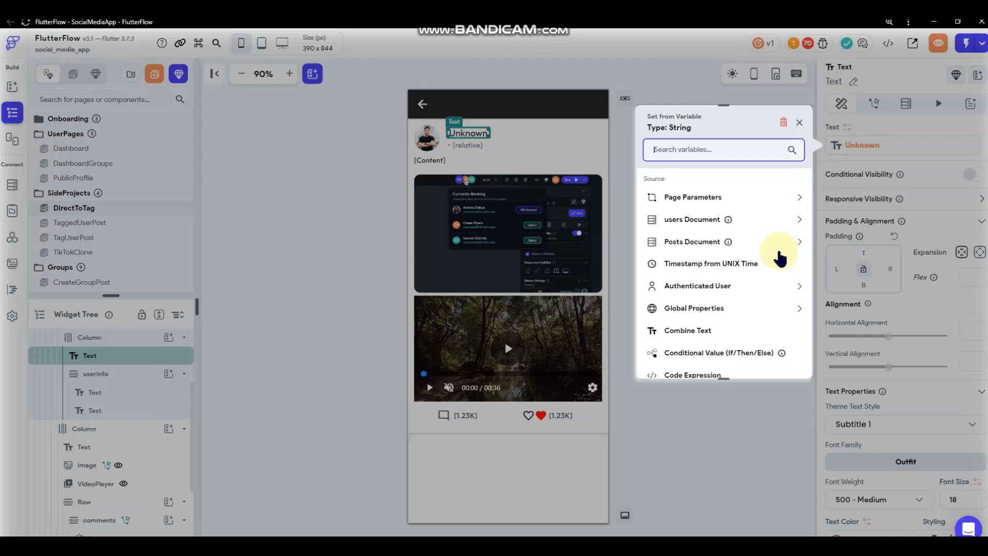
{"action": "left_click", "coordinate": [707, 221]}
{"action": "left_click", "coordinate": [690, 273]}
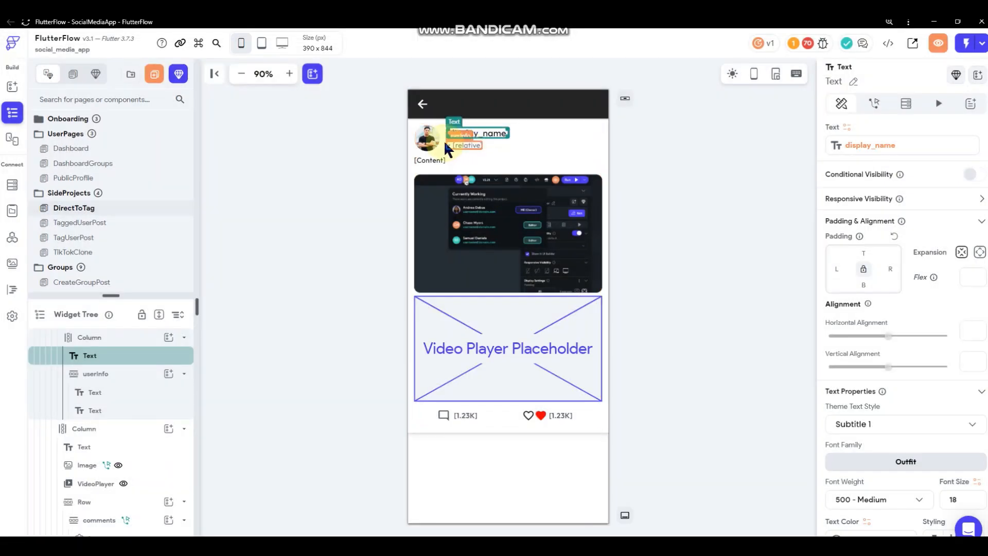
- Set the author's profile image path to the photo_url field of the users document
{"action": "left_click", "coordinate": [424, 147]}
{"action": "left_click", "coordinate": [874, 104]}
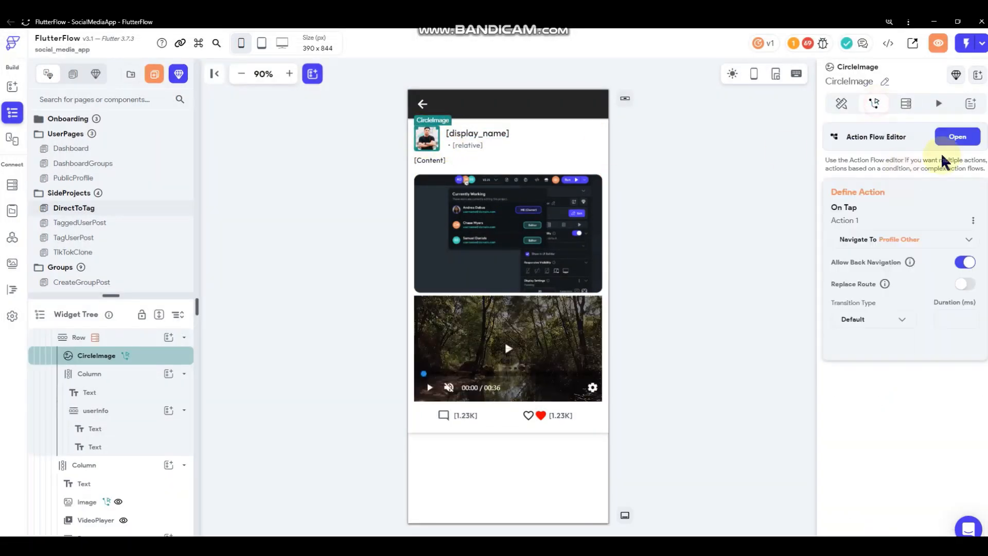
{"action": "left_click", "coordinate": [843, 104]}
{"action": "scroll", "coordinate": [875, 288], "scroll_direction": "down", "scroll_amount": 2}
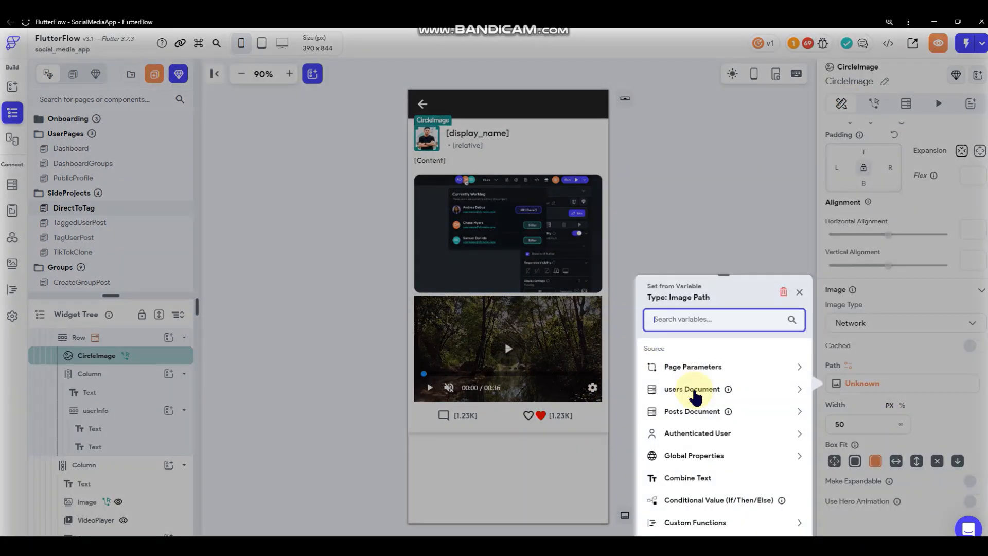
{"action": "left_click", "coordinate": [692, 390]}
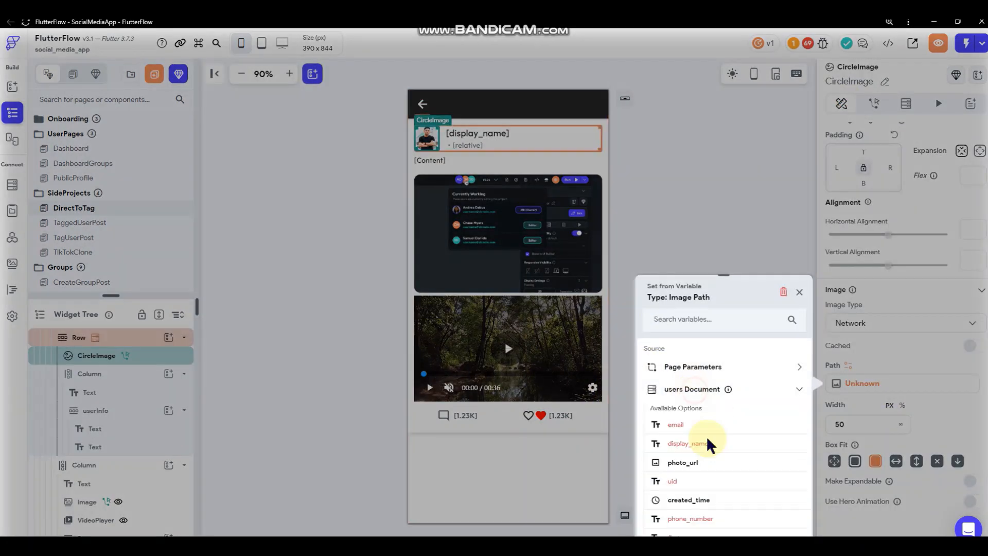
{"action": "left_click", "coordinate": [683, 462]}
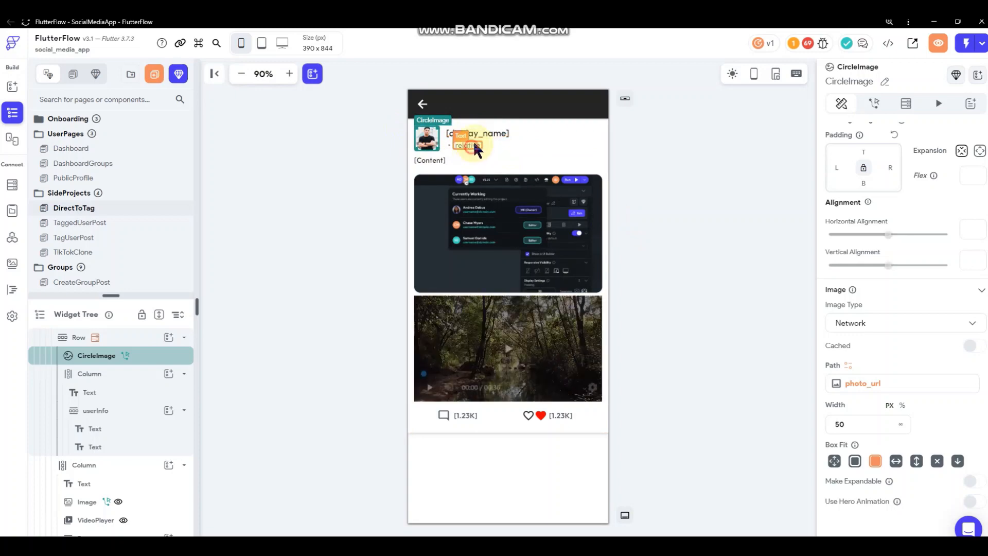
- Bind the post time text below the author name to the DateCreated field of the Posts document
{"action": "left_click", "coordinate": [469, 145]}
{"action": "scroll", "coordinate": [882, 155], "scroll_direction": "up", "scroll_amount": 1}
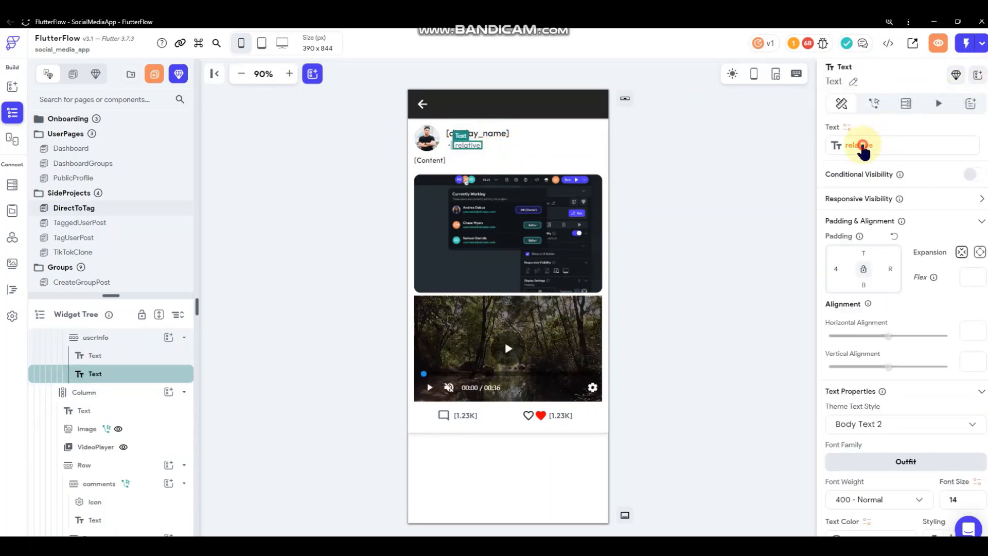
{"action": "left_click", "coordinate": [863, 146]}
{"action": "left_click", "coordinate": [704, 242]}
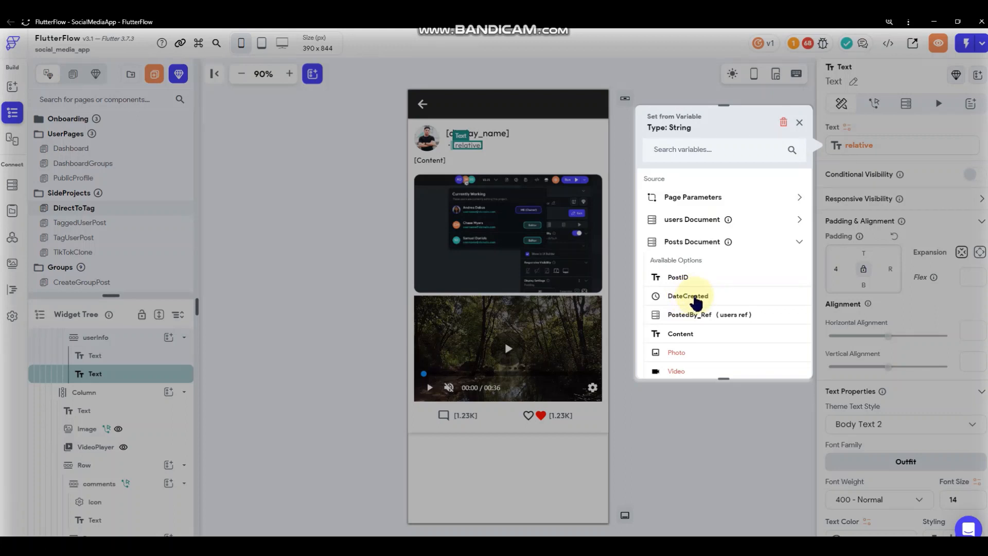
{"action": "left_click", "coordinate": [748, 295]}
- Apply Timestamp Format with the relative time option to the post time text and confirm the variable
{"action": "left_click", "coordinate": [712, 269]}
{"action": "left_click", "coordinate": [723, 208]}
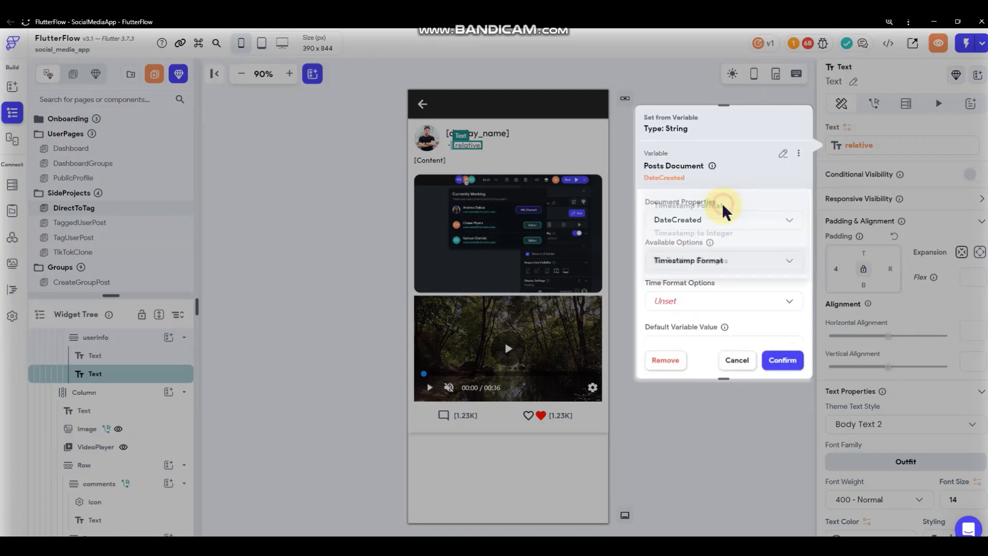
{"action": "left_click", "coordinate": [713, 261]}
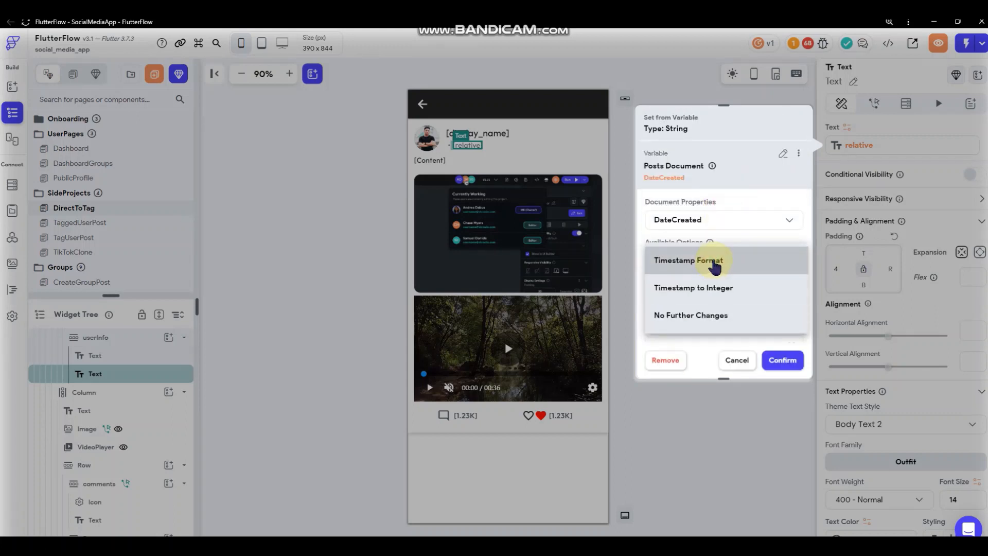
{"action": "left_click", "coordinate": [712, 263]}
{"action": "left_click", "coordinate": [722, 301]}
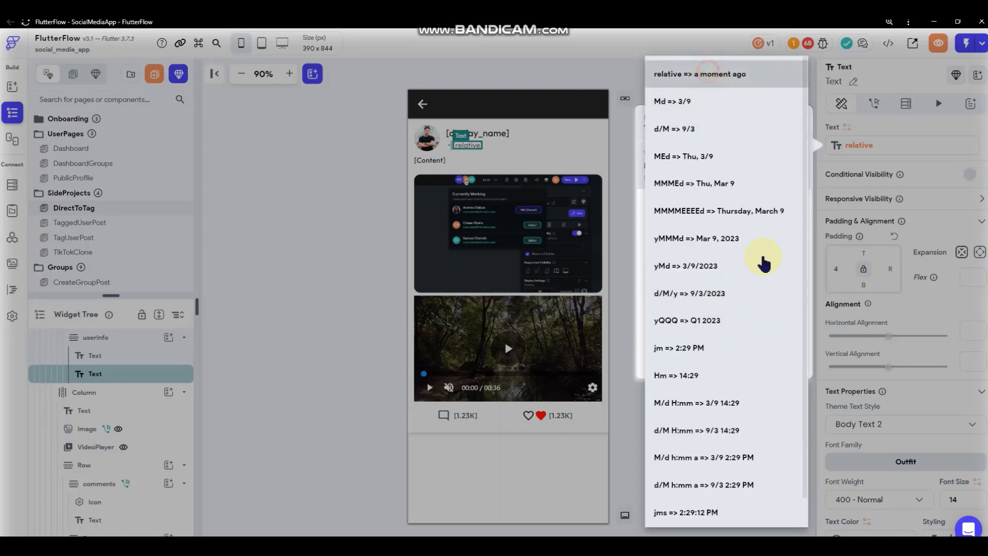
{"action": "left_click", "coordinate": [780, 359]}
{"action": "left_click", "coordinate": [694, 256]}
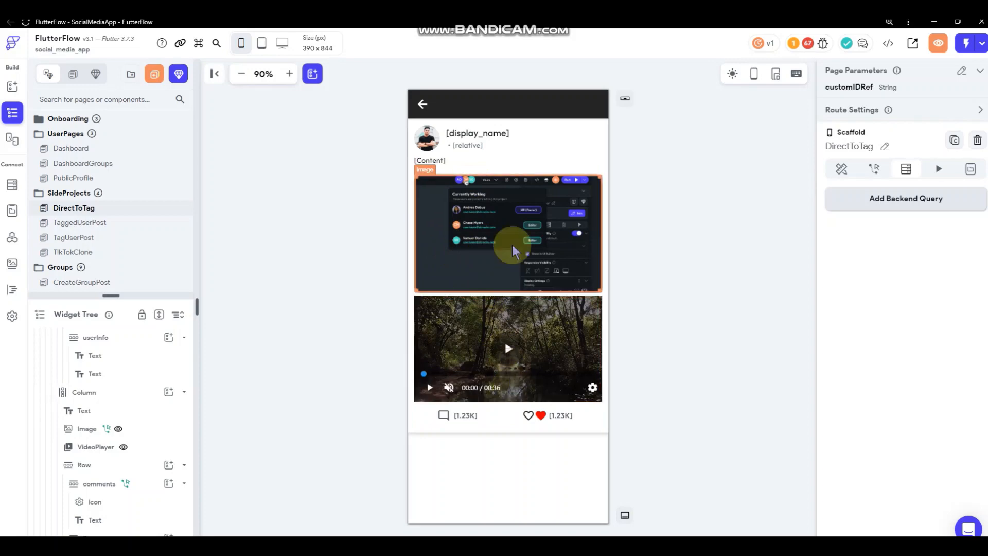
- Set the post image's path to the Photo field of the Posts document
{"action": "left_click", "coordinate": [564, 196]}
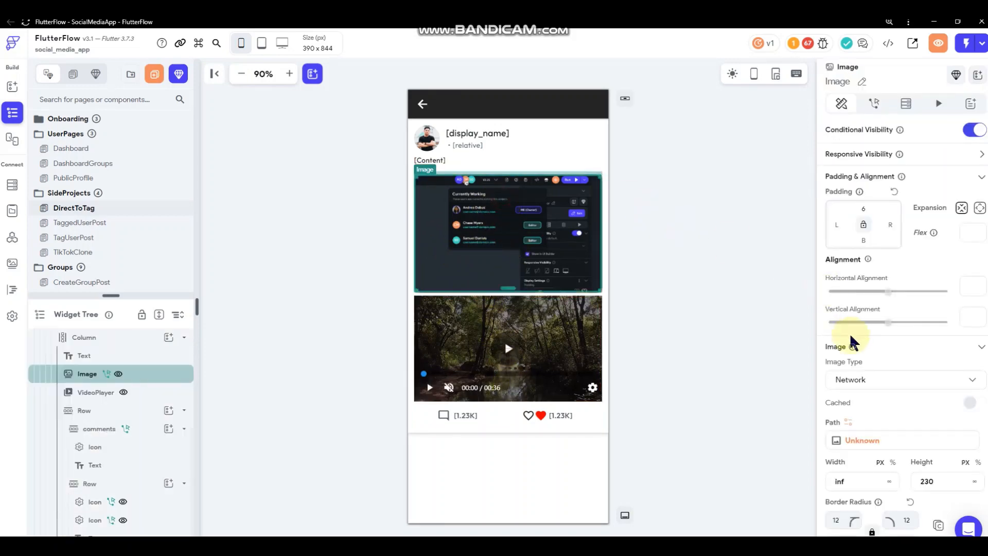
{"action": "scroll", "coordinate": [857, 414], "scroll_direction": "down", "scroll_amount": 1}
{"action": "left_click", "coordinate": [867, 391]}
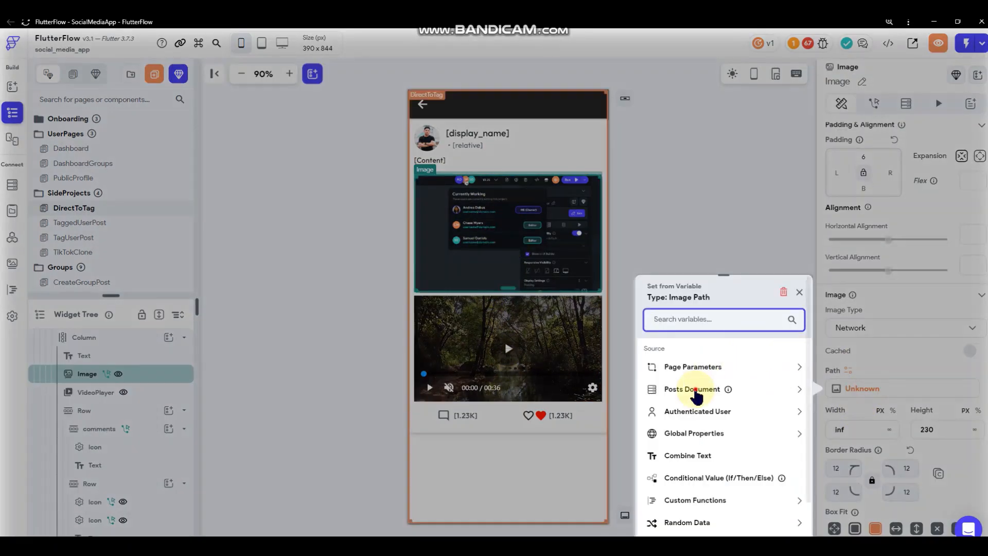
{"action": "left_click", "coordinate": [716, 389]}
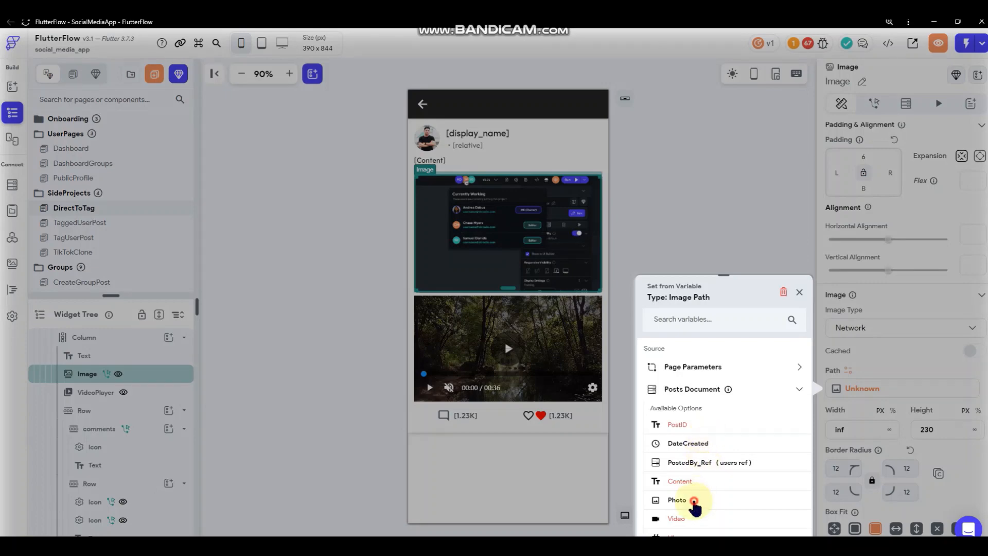
{"action": "left_click", "coordinate": [731, 227]}
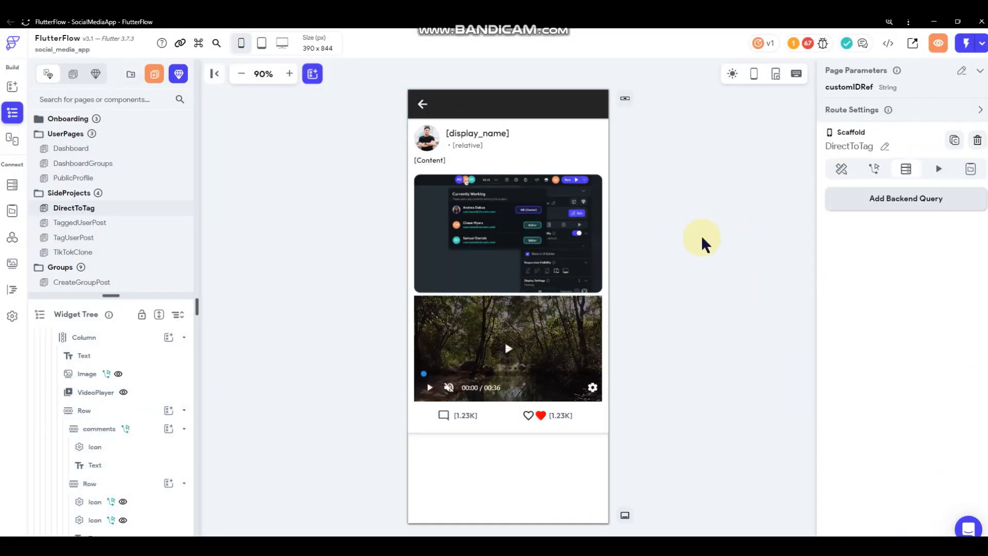